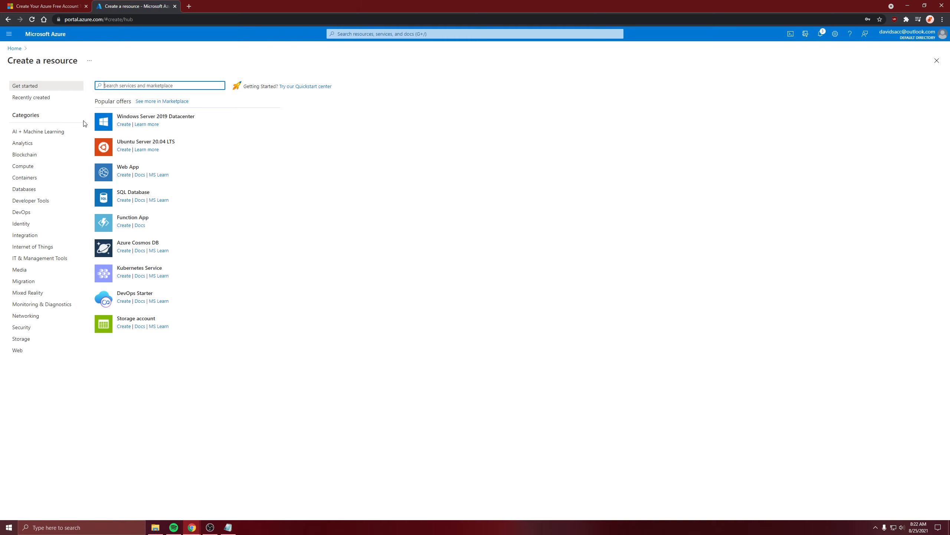
Step: Open the virtual machines list from the portal home page and start creating a new virtual machine
{"action": "left_click", "coordinate": [14, 48]}
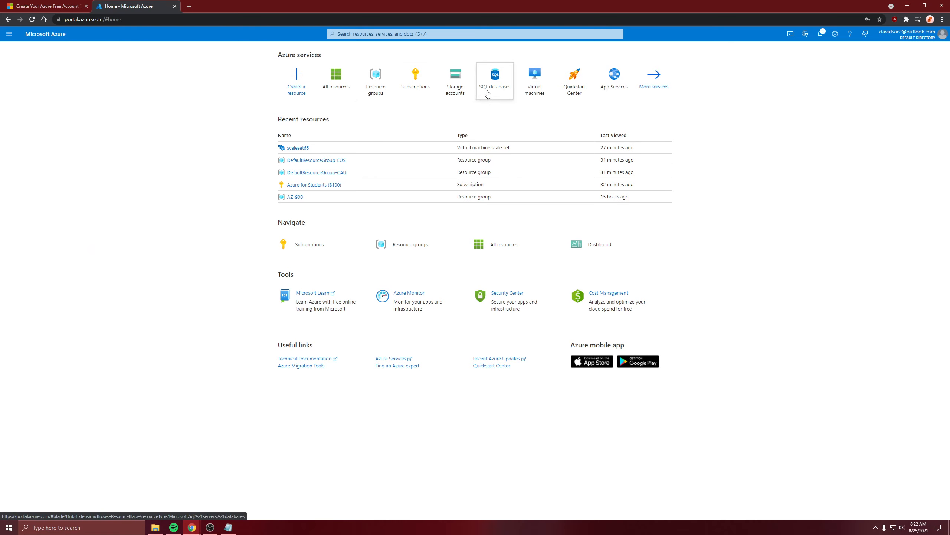
{"action": "left_click", "coordinate": [536, 93]}
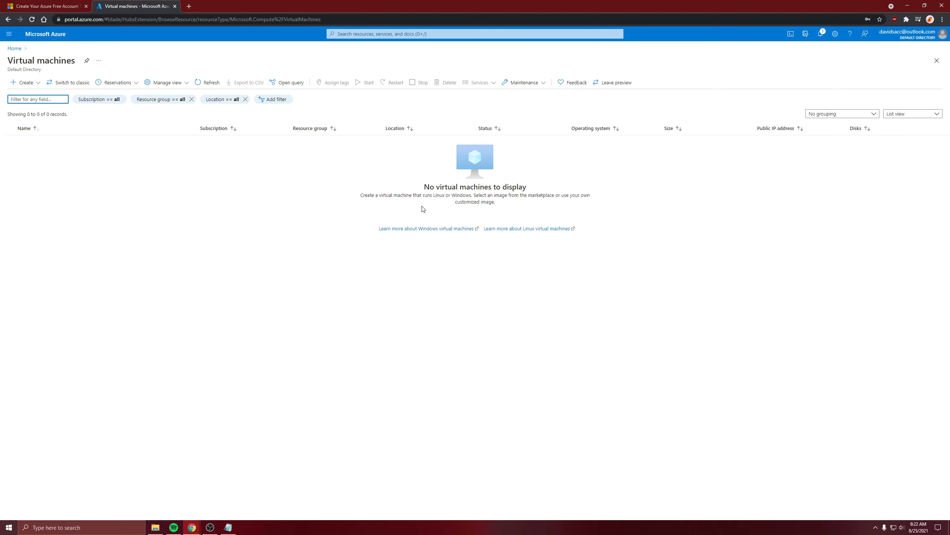
{"action": "left_click", "coordinate": [24, 82]}
{"action": "left_click", "coordinate": [34, 99]}
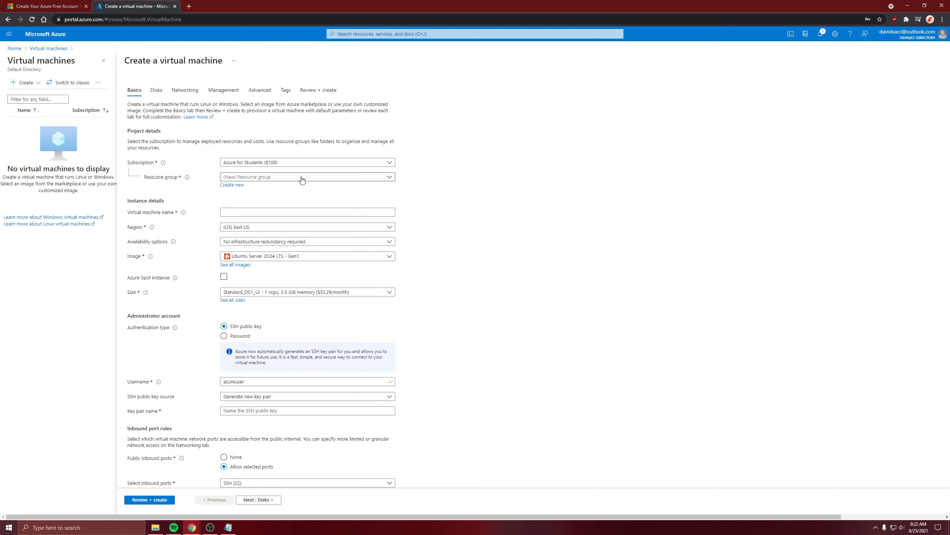
Step: Assign the new virtual machine to the AZ-900 resource group and name it loadbal1
{"action": "left_click", "coordinate": [266, 177]}
{"action": "left_click", "coordinate": [264, 203]}
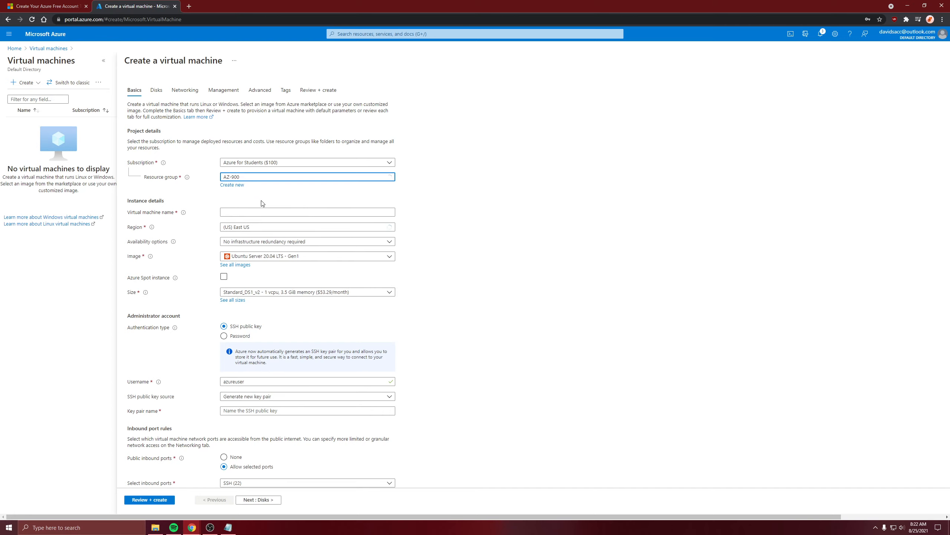
{"action": "left_click", "coordinate": [242, 211]}
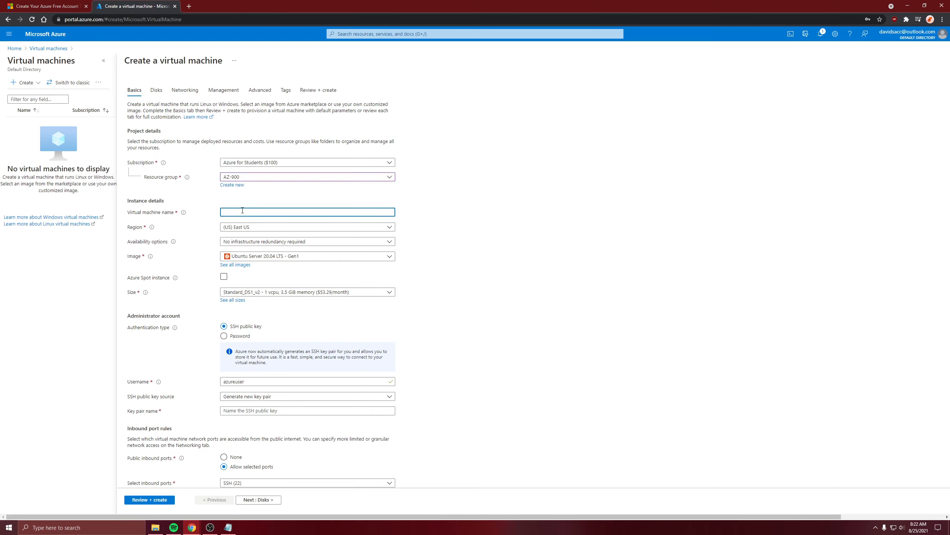
{"action": "type", "text": "loadbal1"}
{"action": "left_click", "coordinate": [452, 252]}
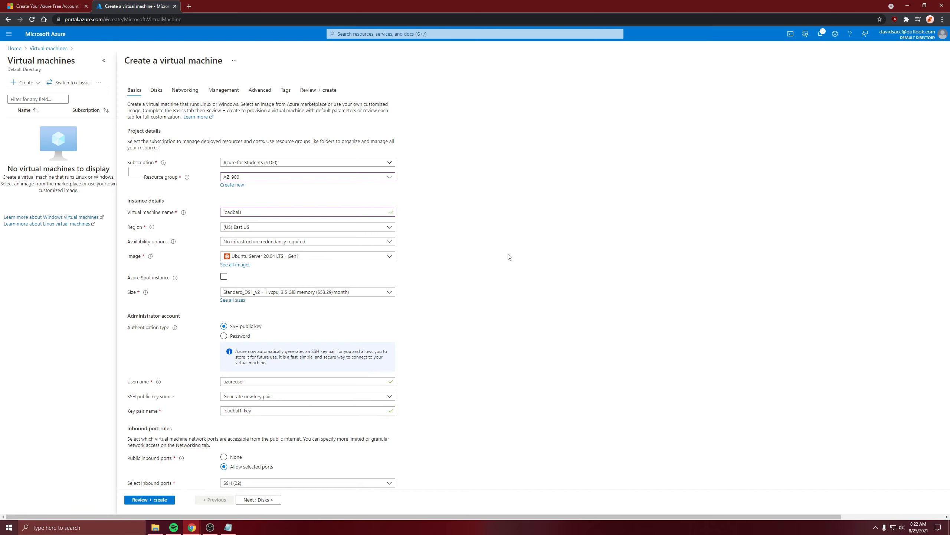
Step: Set the availability option to Availability set and create a new availability set named availload
{"action": "left_click", "coordinate": [314, 242]}
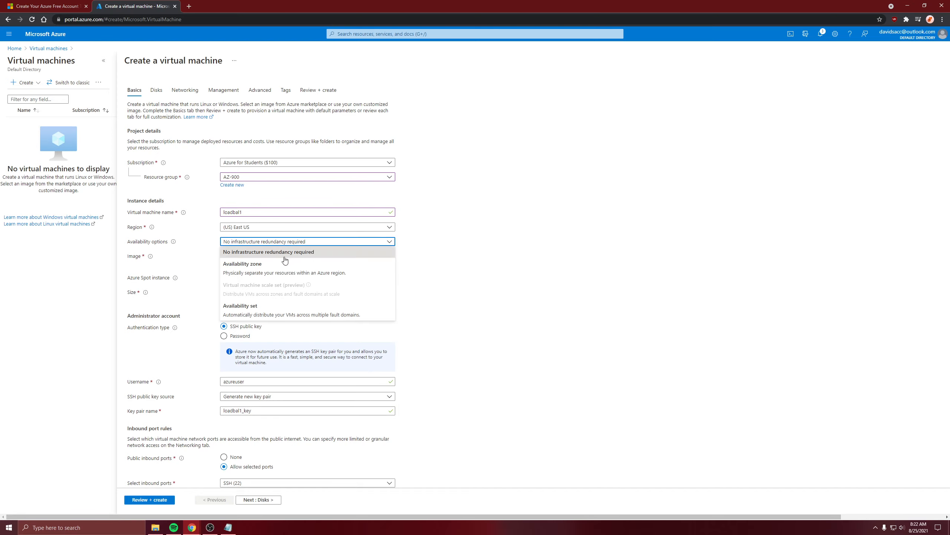
{"action": "left_click", "coordinate": [254, 315]}
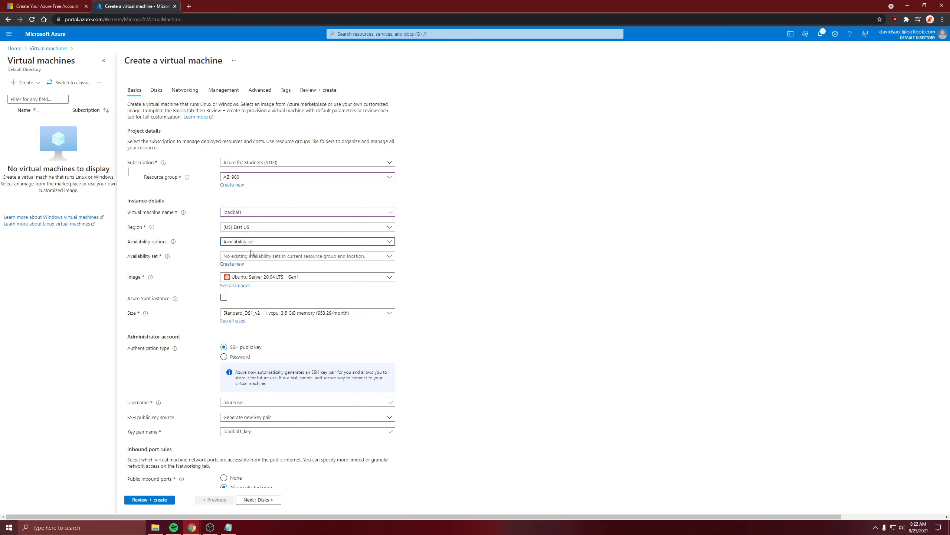
{"action": "left_click", "coordinate": [234, 257]}
{"action": "left_click", "coordinate": [233, 258]}
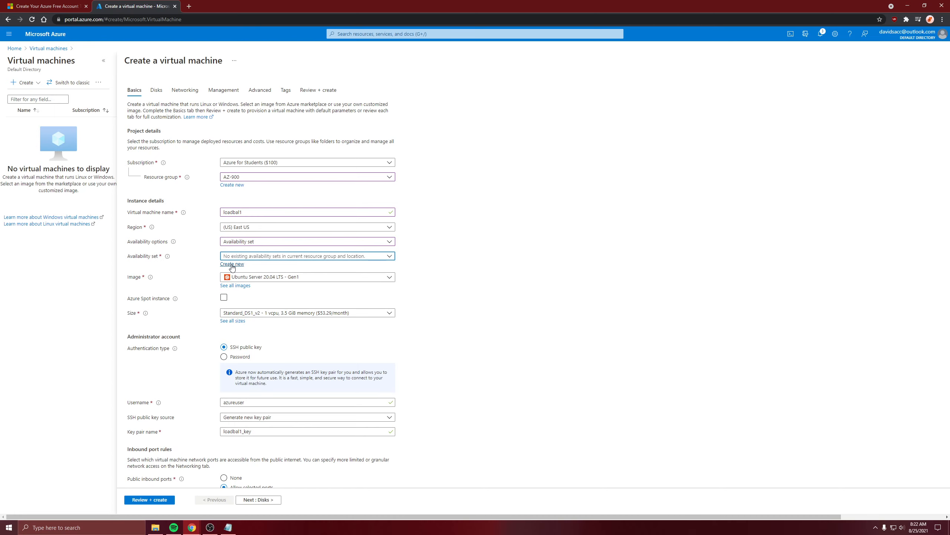
{"action": "left_click", "coordinate": [233, 265]}
{"action": "left_click", "coordinate": [771, 98]}
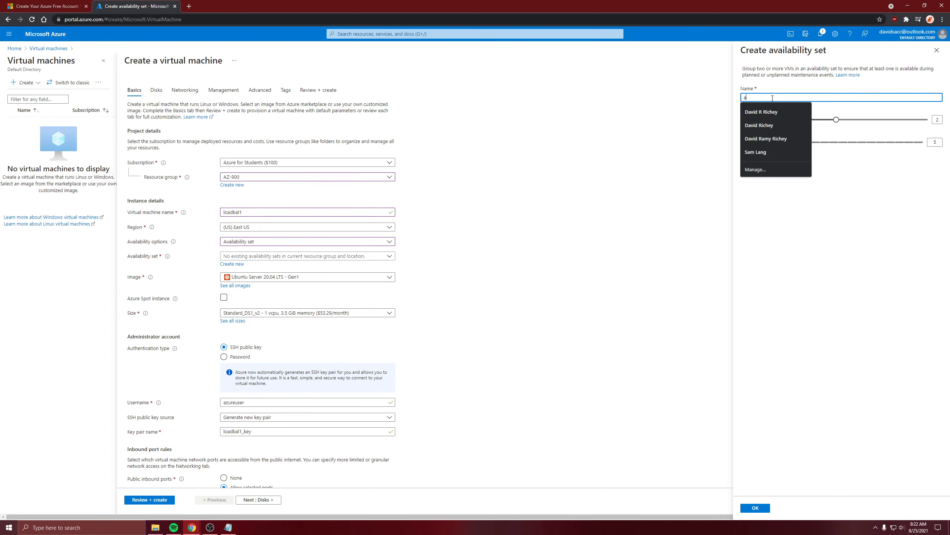
{"action": "type", "text": "availload"}
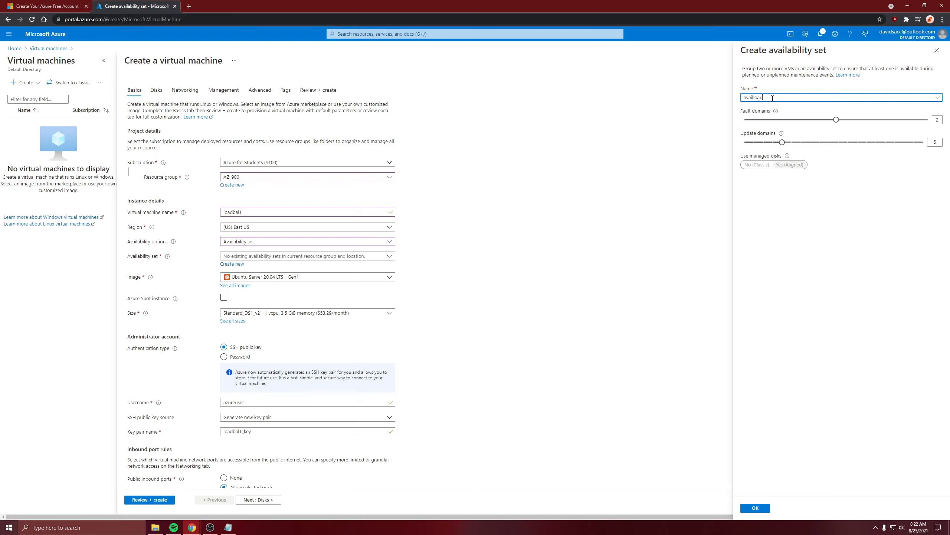
{"action": "left_click", "coordinate": [756, 508]}
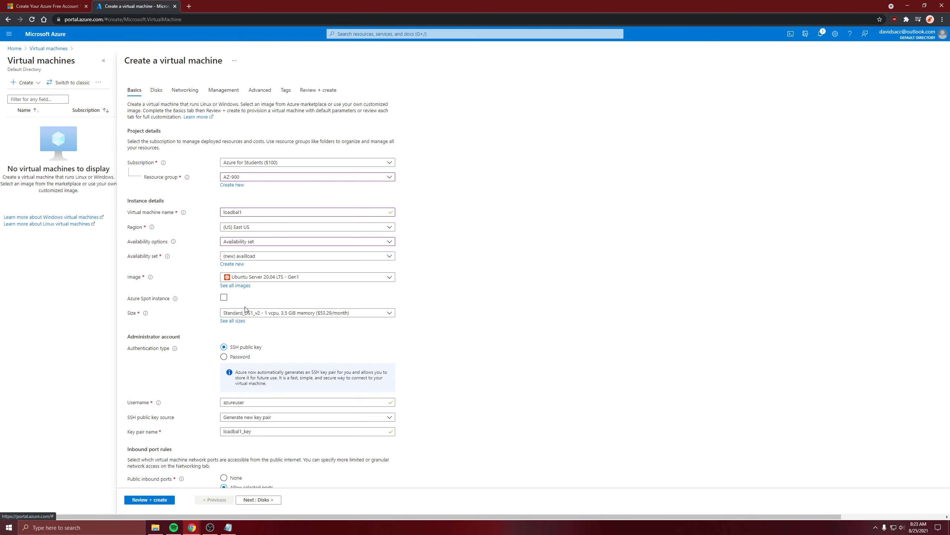
Step: Choose the Windows Server 2019 Datacenter - Gen1 image and review the size options, keeping Standard_DS1_v2
{"action": "left_click", "coordinate": [271, 278]}
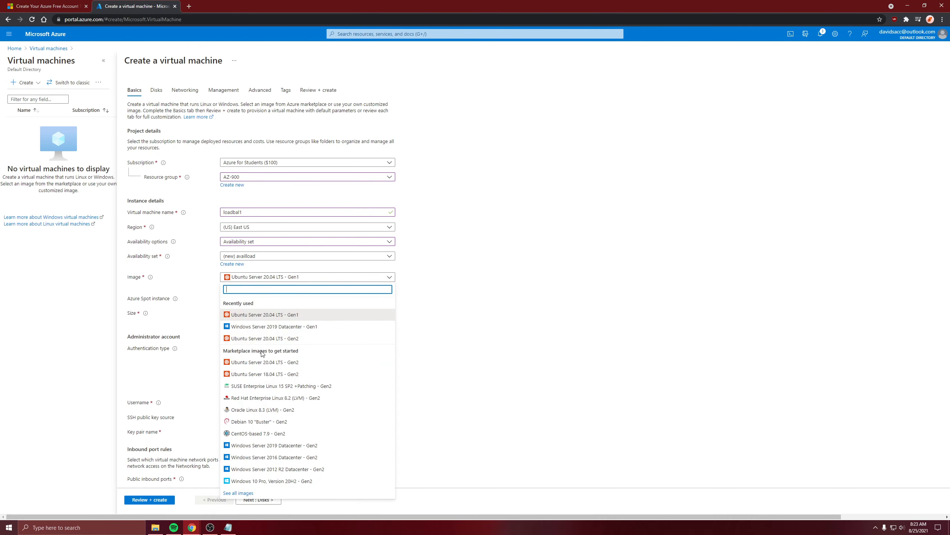
{"action": "left_click", "coordinate": [267, 330]}
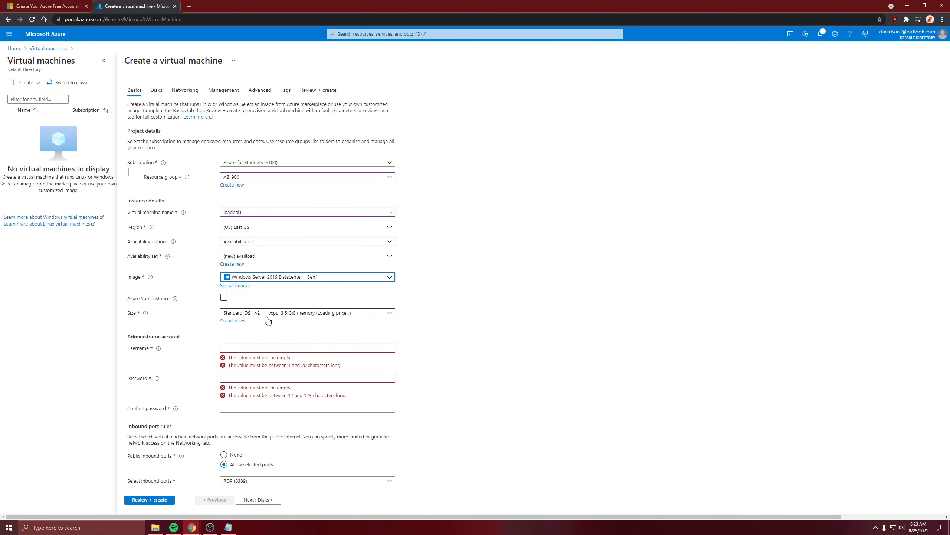
{"action": "left_click", "coordinate": [268, 314]}
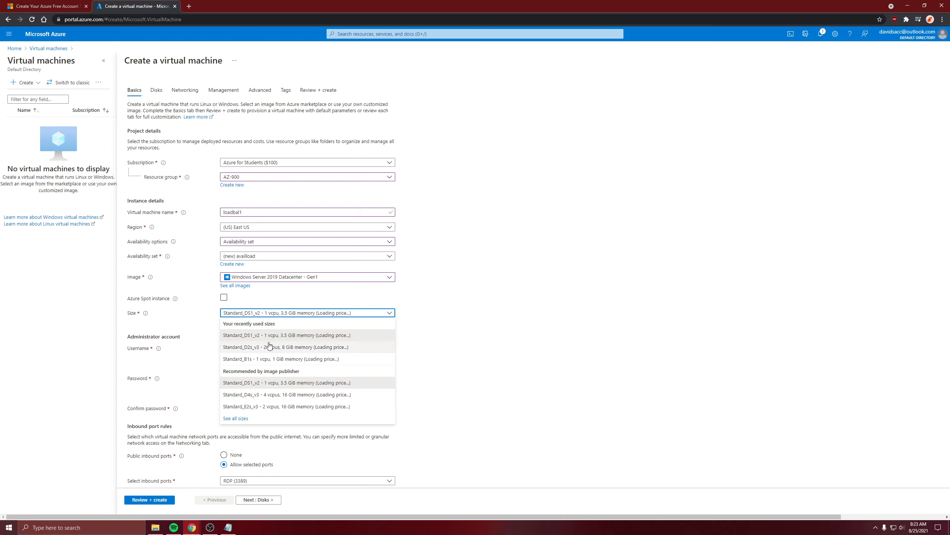
{"action": "left_click", "coordinate": [301, 284]}
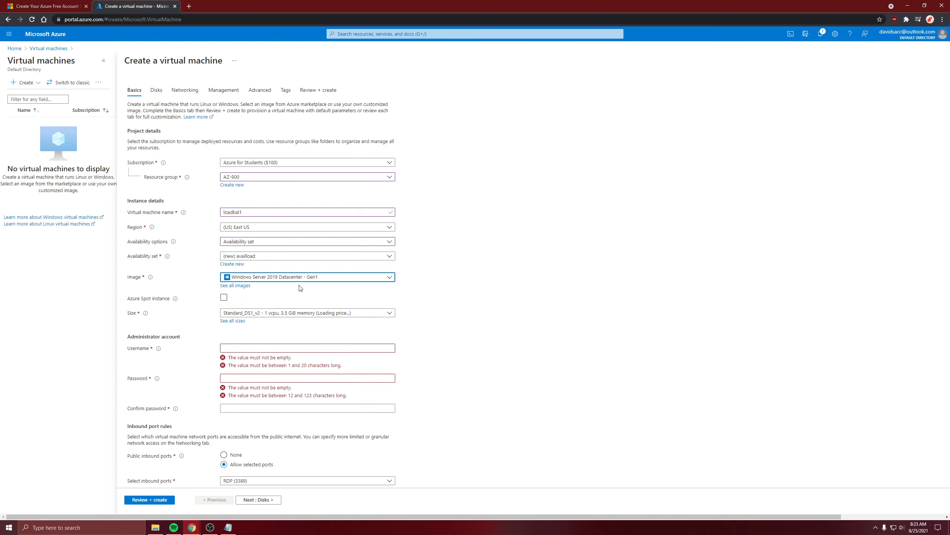
{"action": "left_click", "coordinate": [261, 317]}
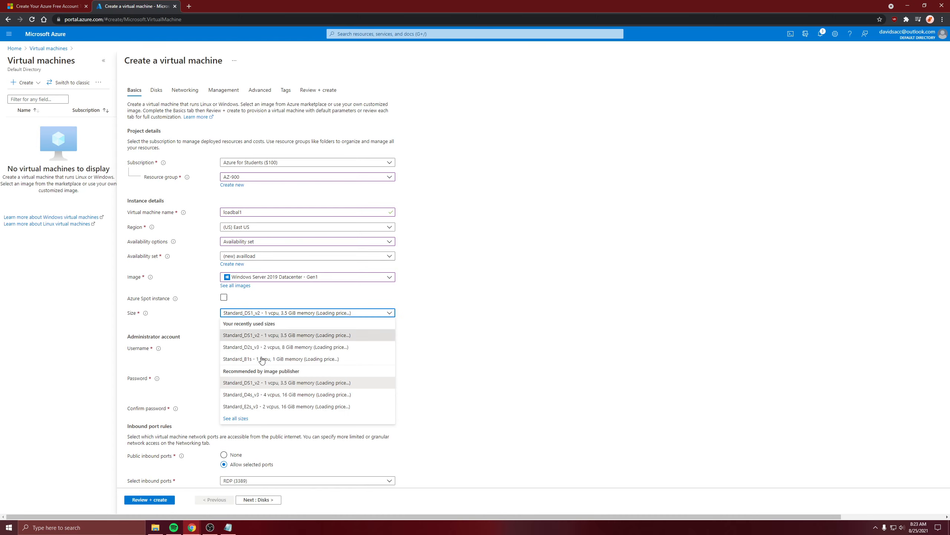
{"action": "left_click", "coordinate": [427, 331]}
Step: Fill in the administrator account's username, password and password confirmation
{"action": "scroll", "coordinate": [284, 362], "scroll_direction": "down", "scroll_amount": 1}
{"action": "left_click", "coordinate": [229, 309]}
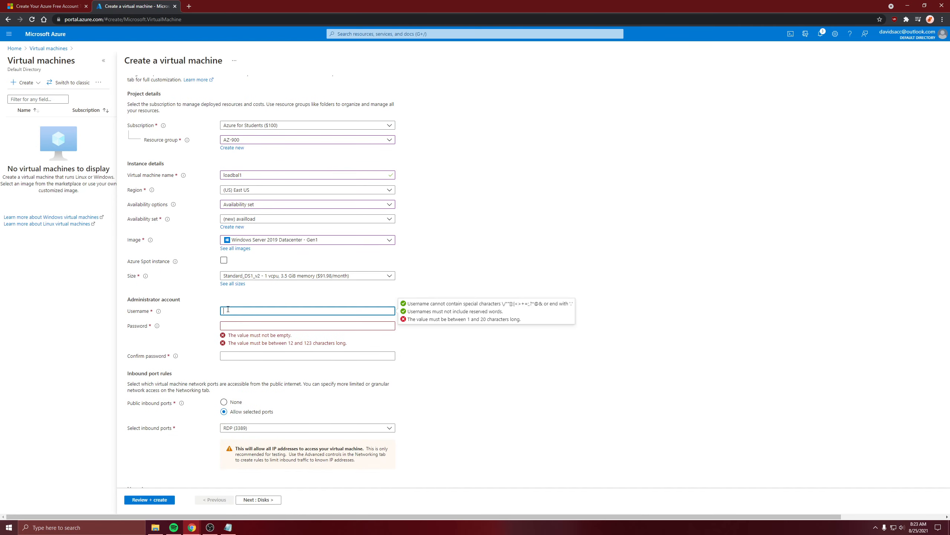
{"action": "type", "text": "david"}
{"action": "key", "text": "Tab"}
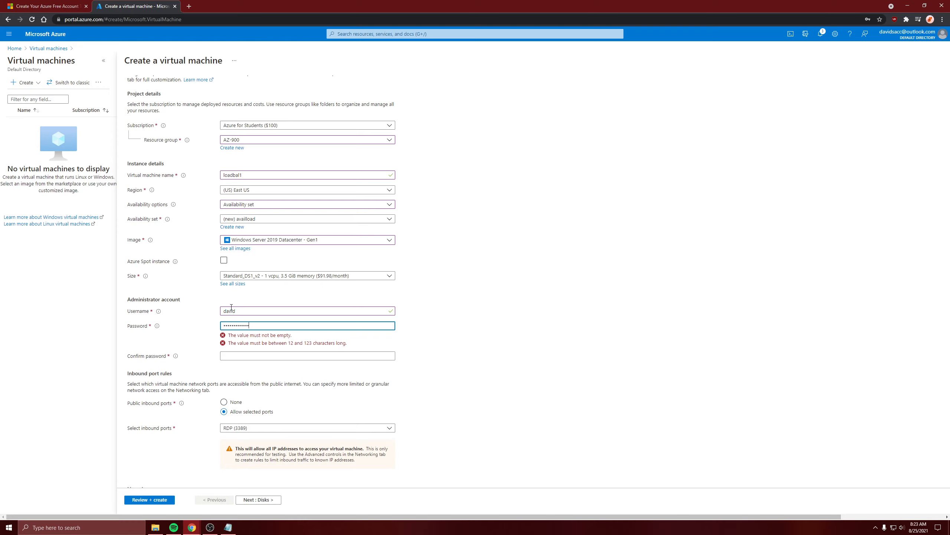
{"action": "key", "text": "Tab"}
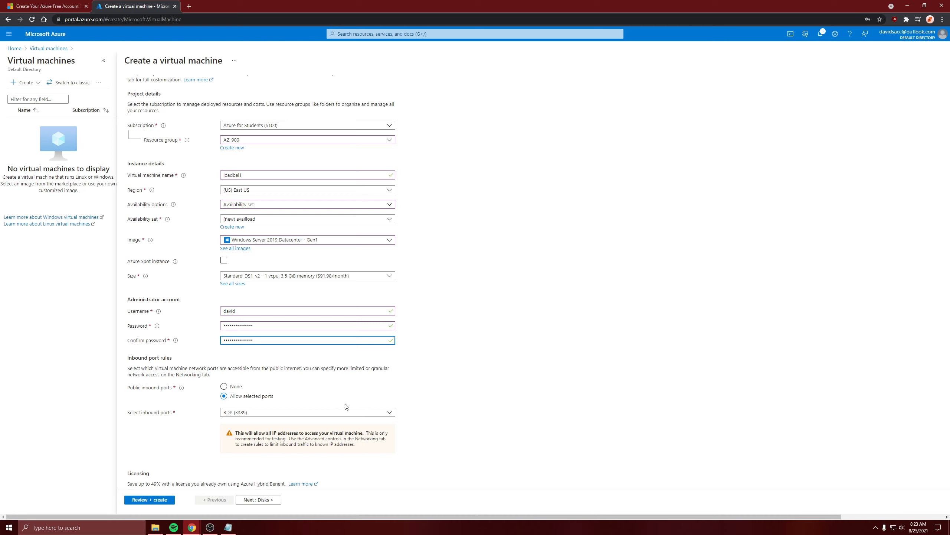
{"action": "left_click", "coordinate": [432, 354]}
Step: Allow HTTP (80) in addition to RDP (3389) as inbound ports, and submit the virtual machine for creation
{"action": "scroll", "coordinate": [432, 354], "scroll_direction": "down", "scroll_amount": 1}
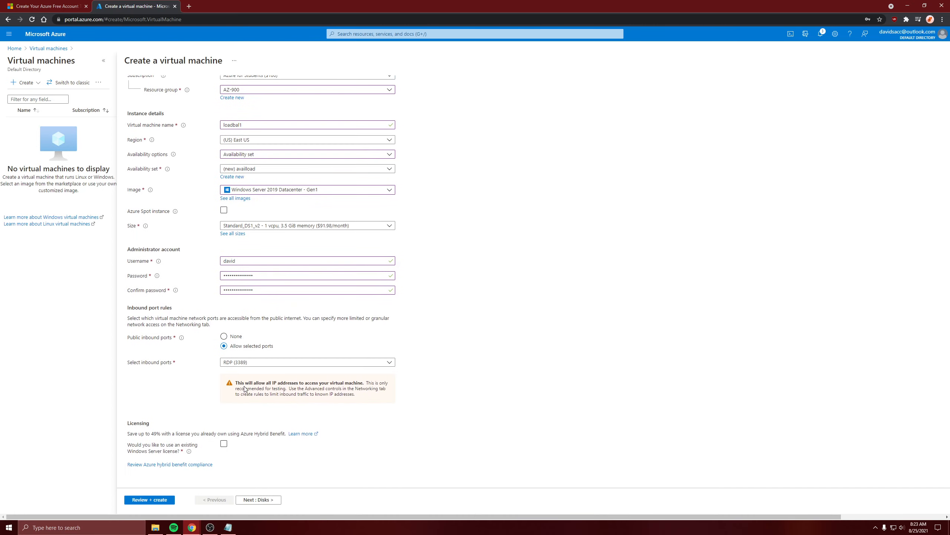
{"action": "left_click", "coordinate": [260, 366]}
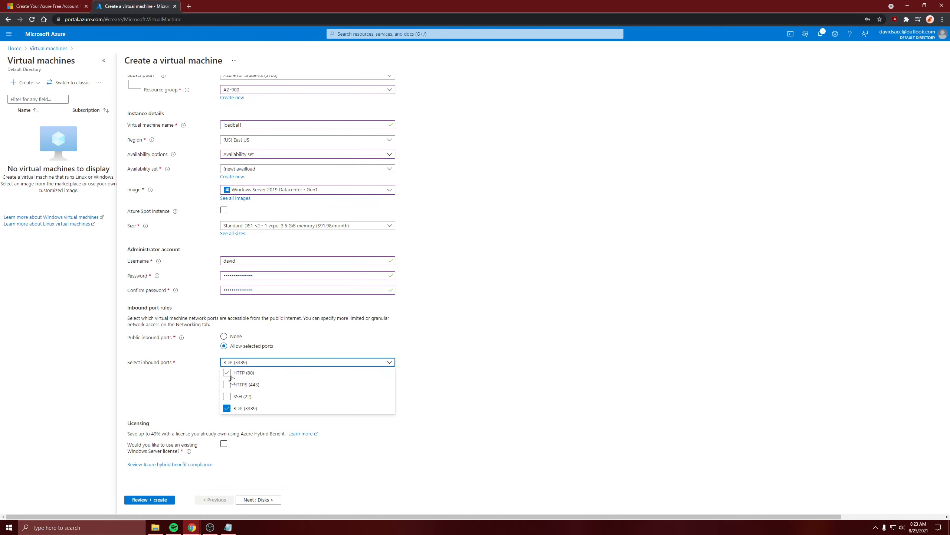
{"action": "left_click", "coordinate": [231, 375]}
{"action": "left_click", "coordinate": [437, 355]}
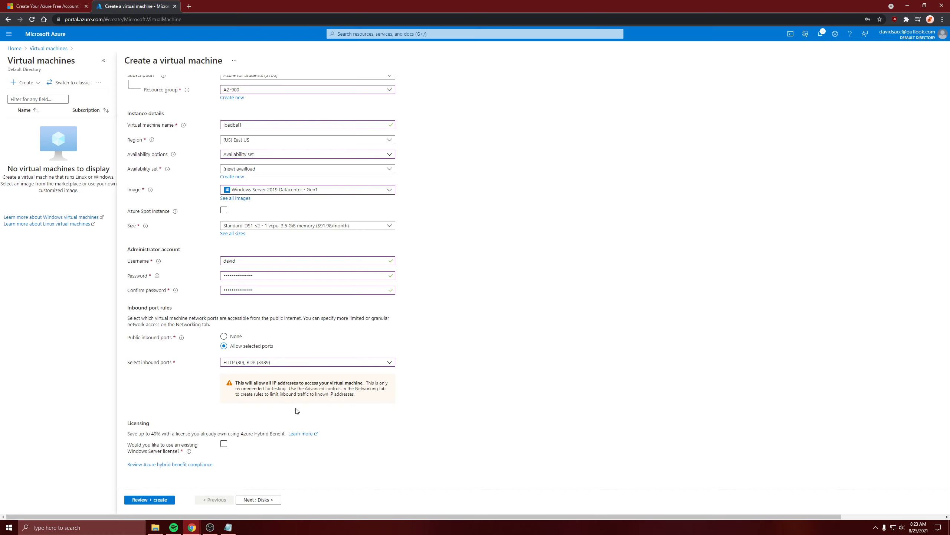
{"action": "left_click", "coordinate": [150, 501]}
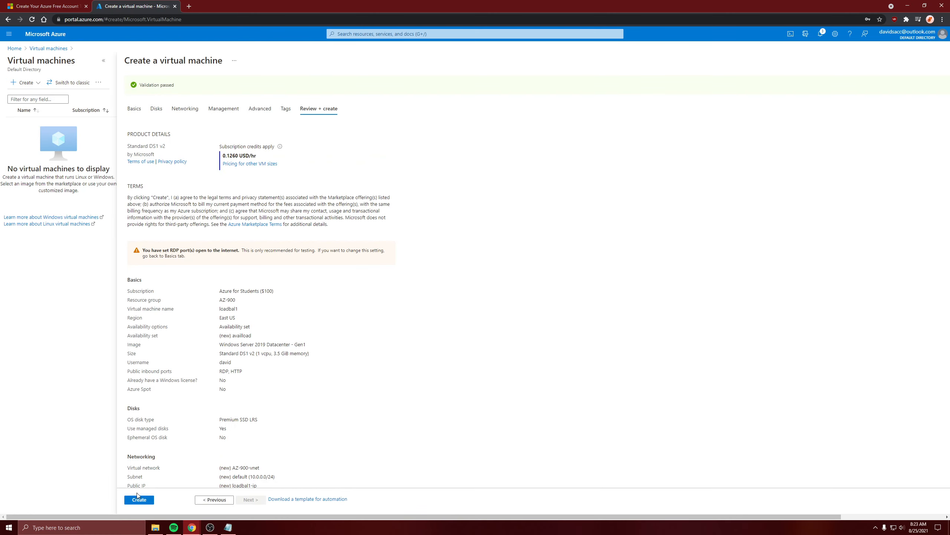
{"action": "left_click", "coordinate": [138, 502]}
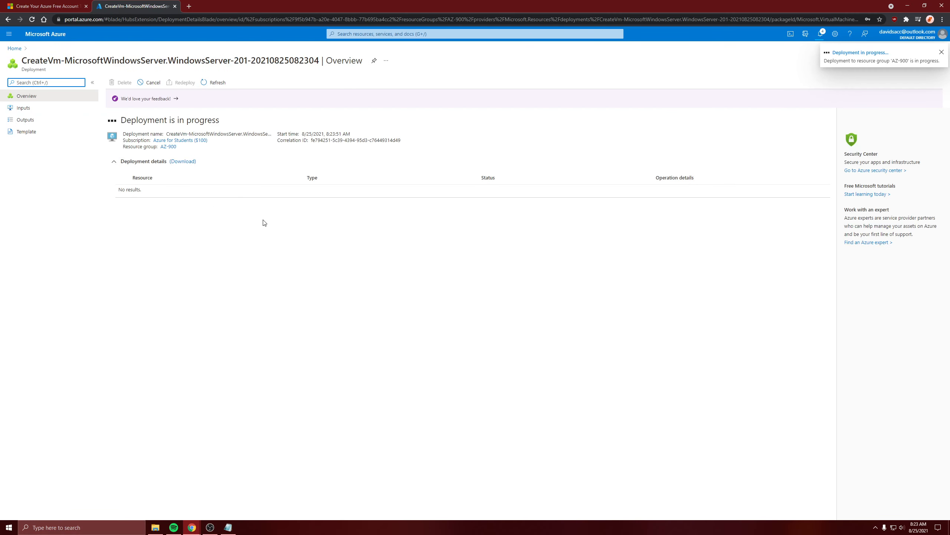
Step: Return to the virtual machines list through the portal home page and start creating a second virtual machine
{"action": "left_click", "coordinate": [11, 47]}
{"action": "left_click", "coordinate": [301, 86]}
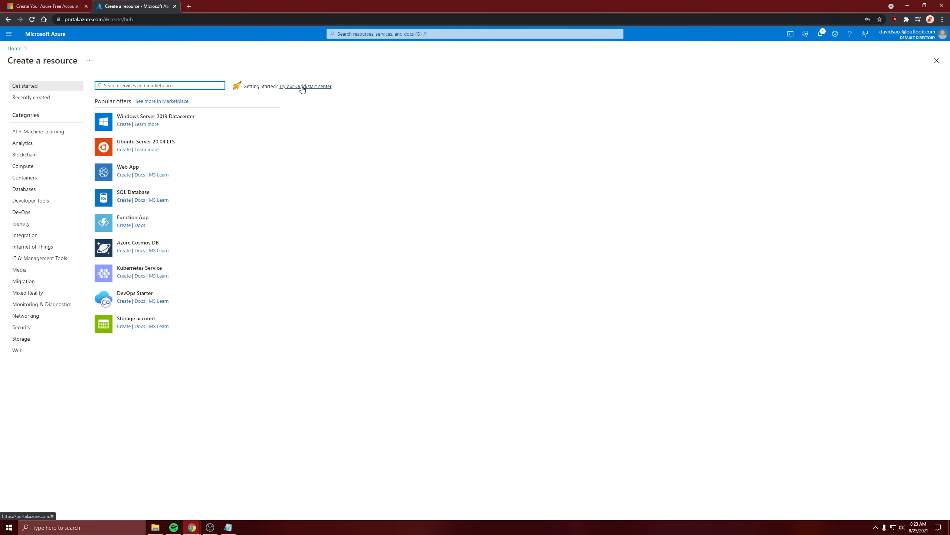
{"action": "key", "text": "alt+Left"}
{"action": "left_click", "coordinate": [340, 90]}
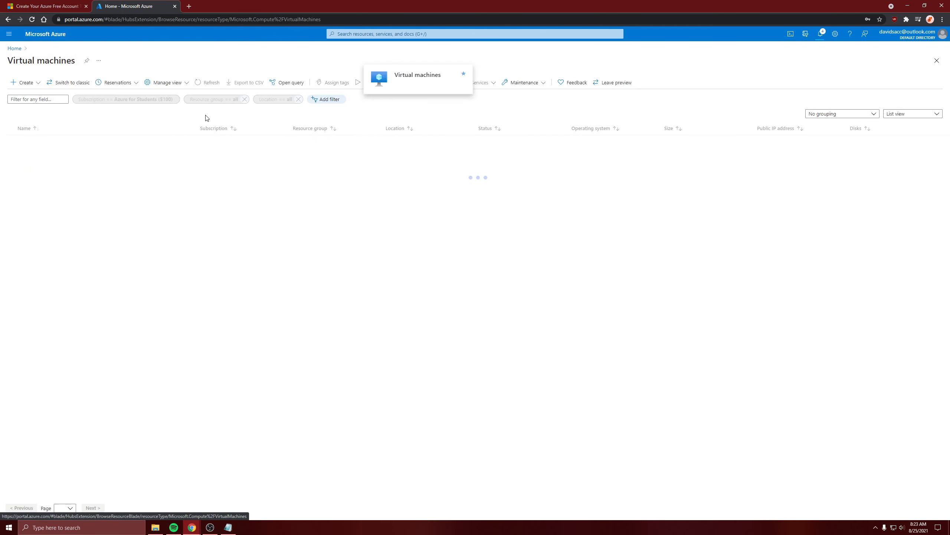
{"action": "left_click", "coordinate": [23, 82]}
{"action": "left_click", "coordinate": [32, 94]}
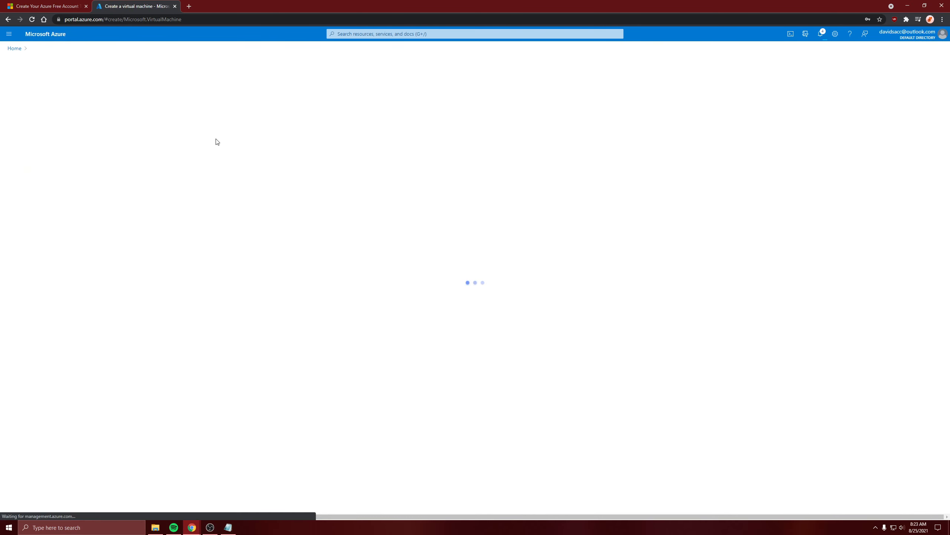
Step: Assign the second virtual machine to the AZ-900 resource group and name it load2
{"action": "left_click", "coordinate": [258, 176]}
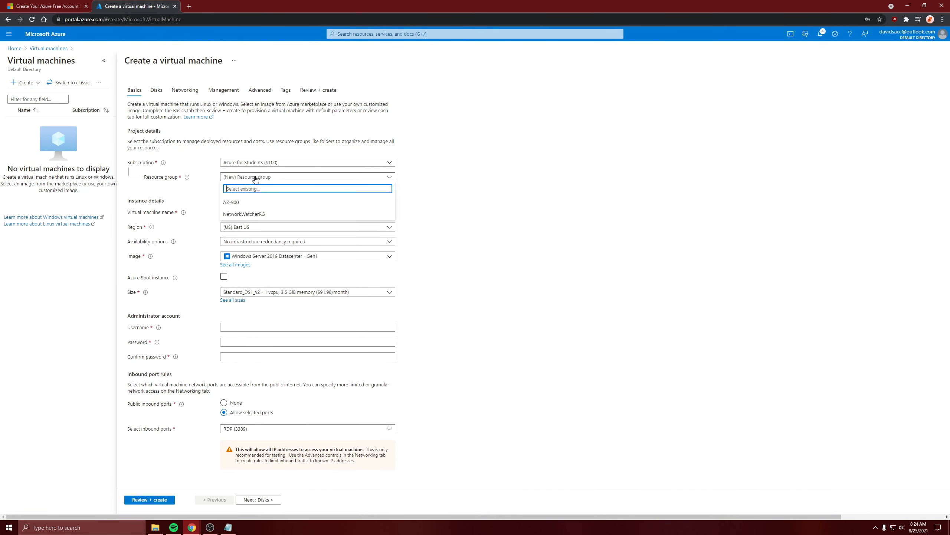
{"action": "left_click", "coordinate": [262, 202]}
{"action": "left_click", "coordinate": [264, 214]}
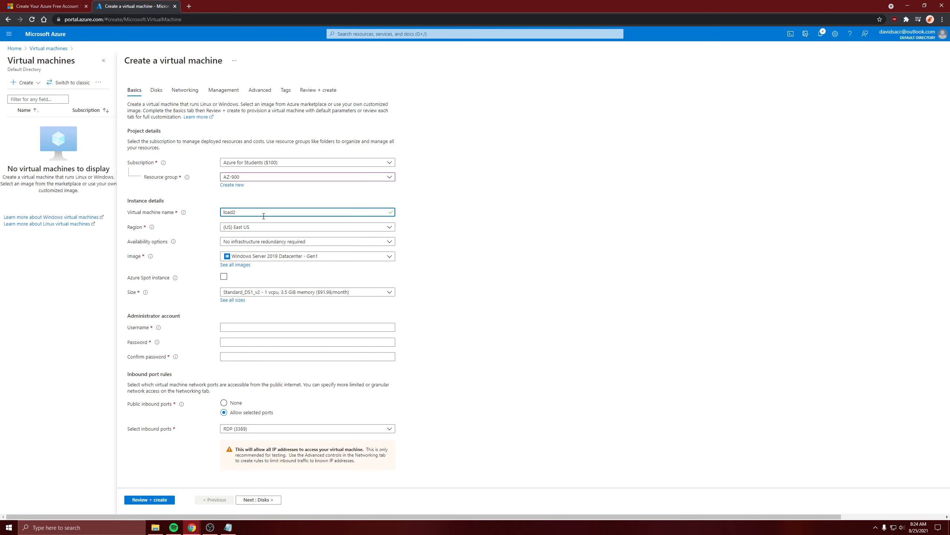
Step: Set the availability option to Availability set and place load2 in the existing availload set
{"action": "left_click", "coordinate": [299, 241]}
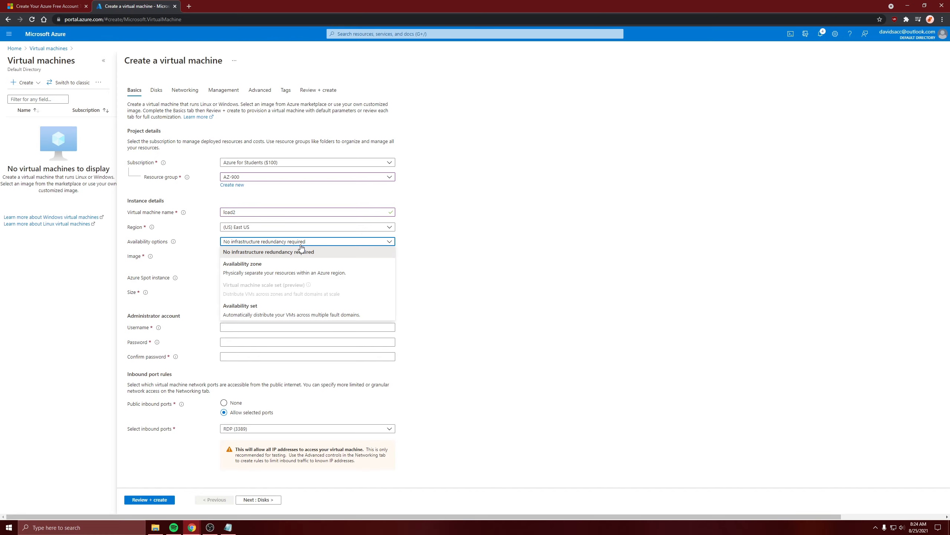
{"action": "left_click", "coordinate": [271, 311]}
{"action": "left_click", "coordinate": [237, 257]}
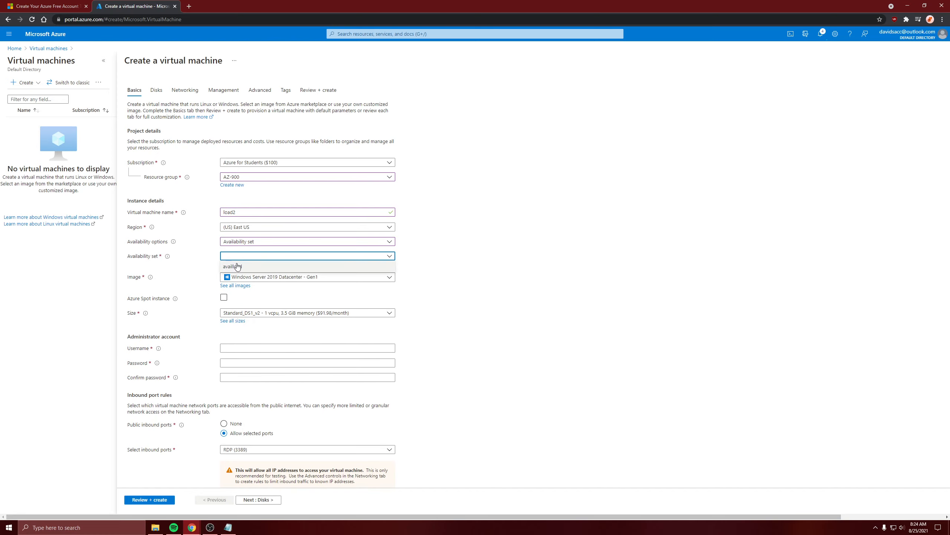
{"action": "left_click", "coordinate": [237, 266]}
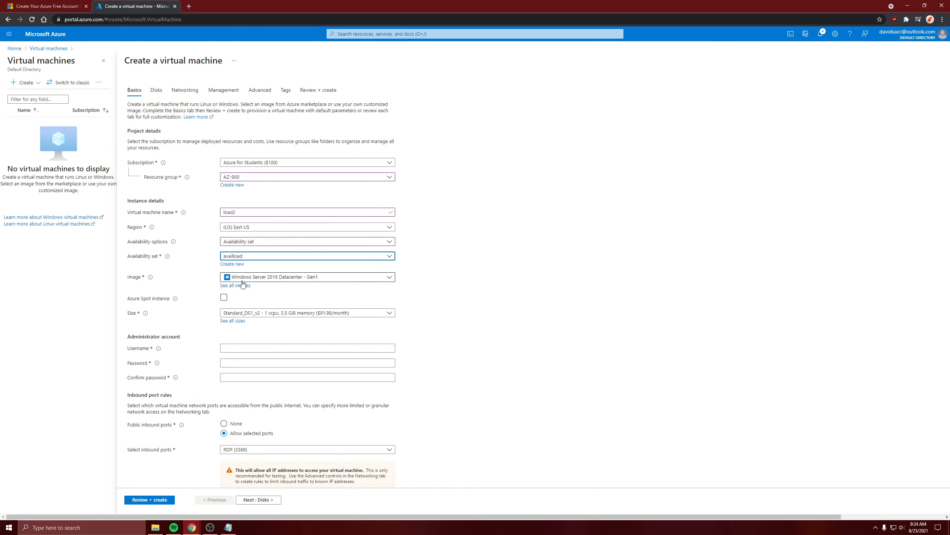
Step: Fill in load2's administrator account with the username, the password and the password confirmation
{"action": "left_click", "coordinate": [237, 351]}
{"action": "type", "text": "avid"}
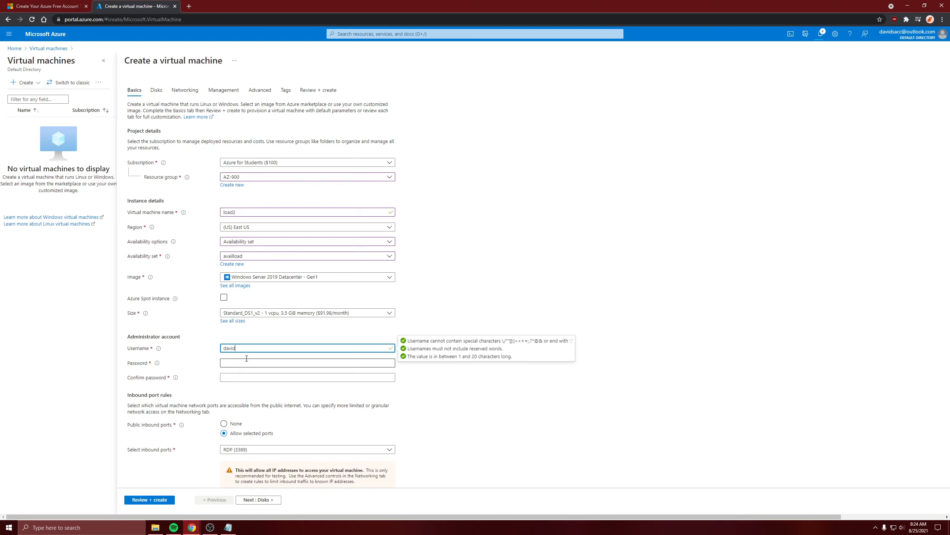
{"action": "left_click", "coordinate": [246, 359]}
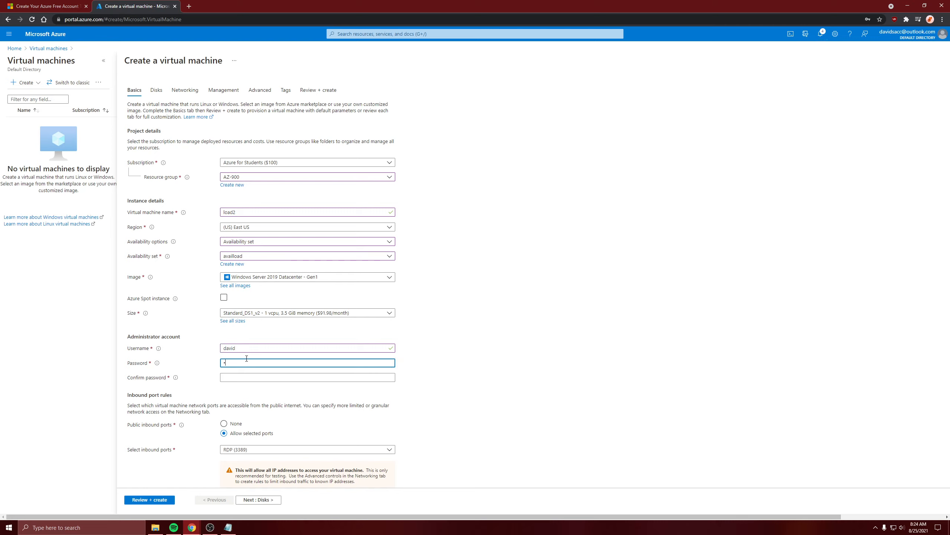
{"action": "key", "text": "Tab"}
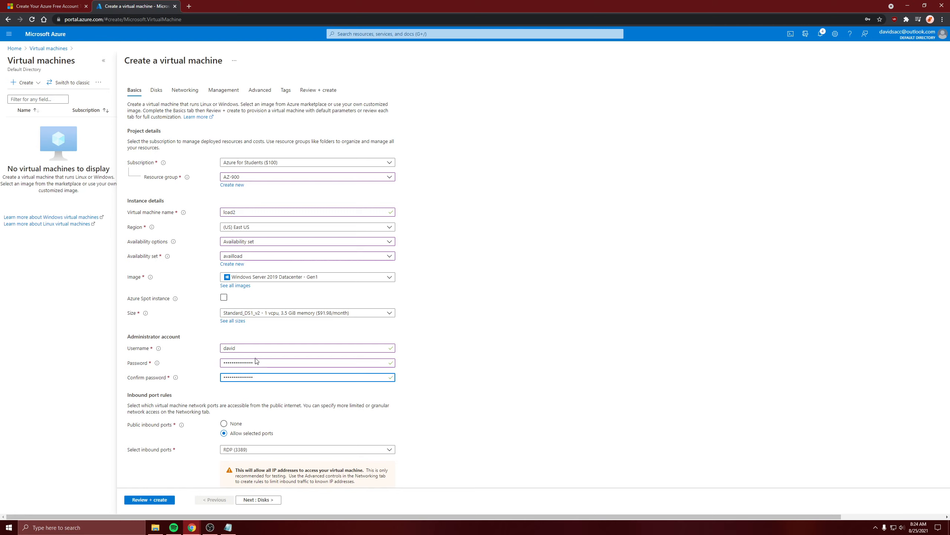
Step: Allow HTTP (80) in addition to RDP (3389) as inbound ports for load2, and review the configuration
{"action": "scroll", "coordinate": [256, 360], "scroll_direction": "down", "scroll_amount": 3}
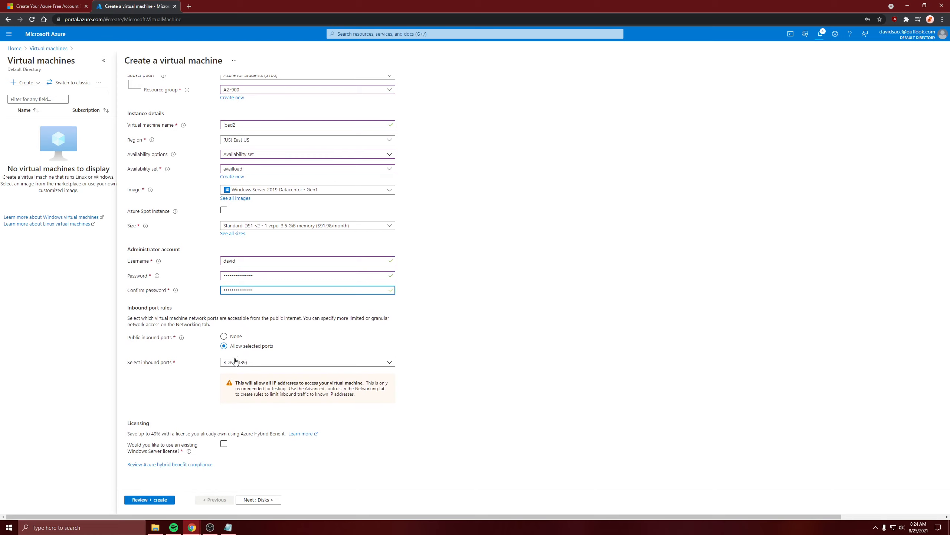
{"action": "left_click", "coordinate": [235, 361]}
{"action": "left_click", "coordinate": [233, 374]}
{"action": "left_click", "coordinate": [176, 396]}
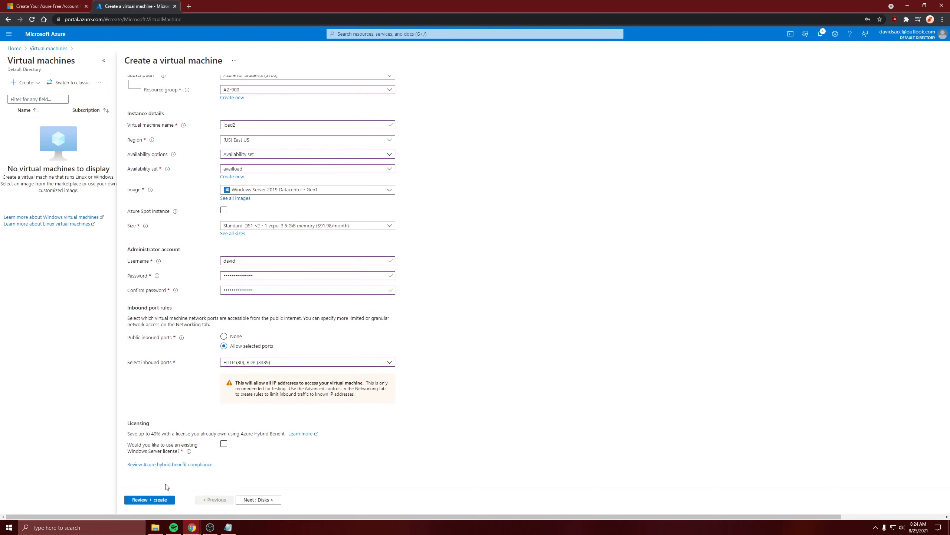
{"action": "left_click", "coordinate": [144, 500]}
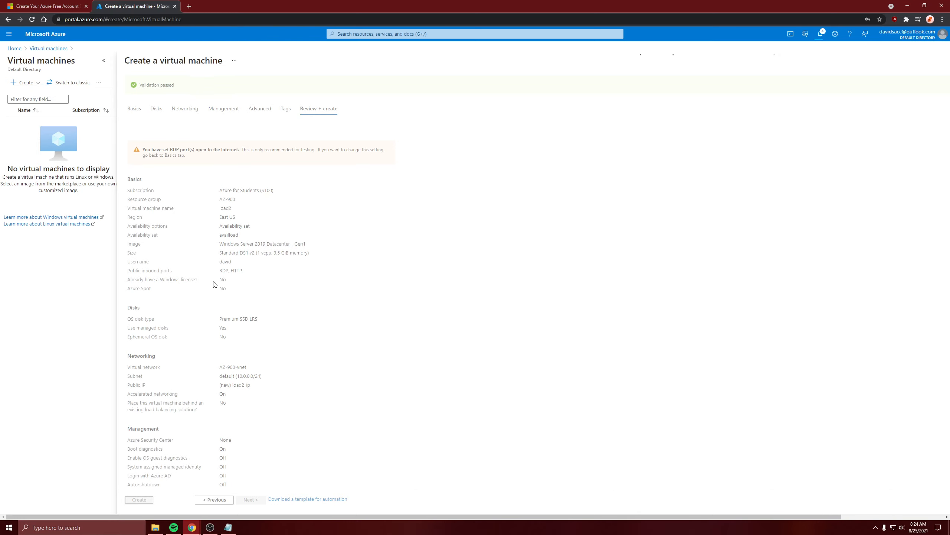
Step: Check load2's networking settings, keep the AZ-900-vnet virtual network with the default subnet, and submit load2 for creation
{"action": "left_click", "coordinate": [189, 109]}
{"action": "left_click", "coordinate": [279, 157]}
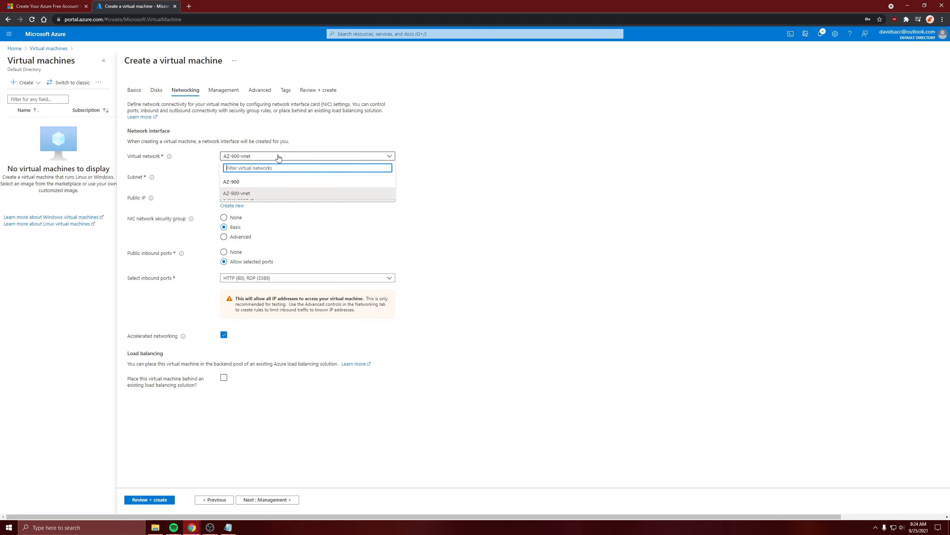
{"action": "left_click", "coordinate": [278, 158]}
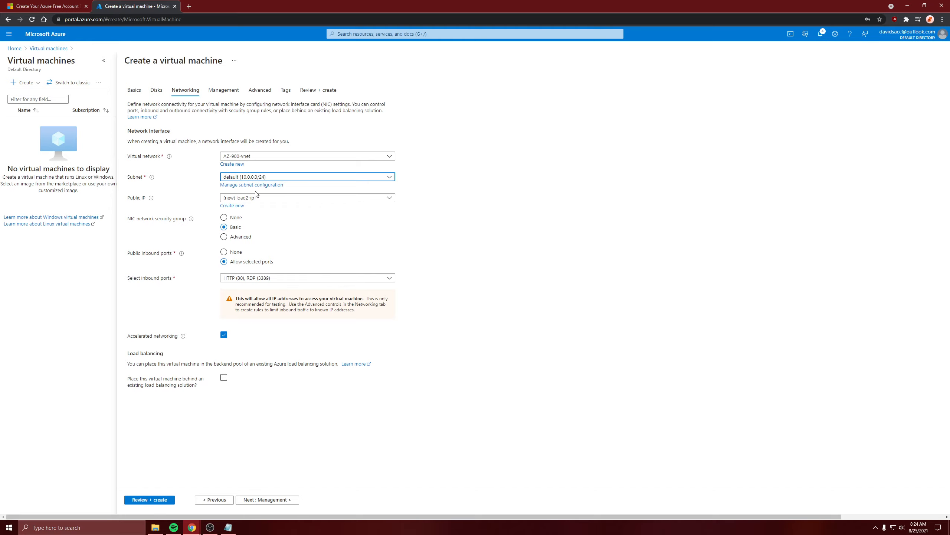
{"action": "left_click", "coordinate": [150, 499]}
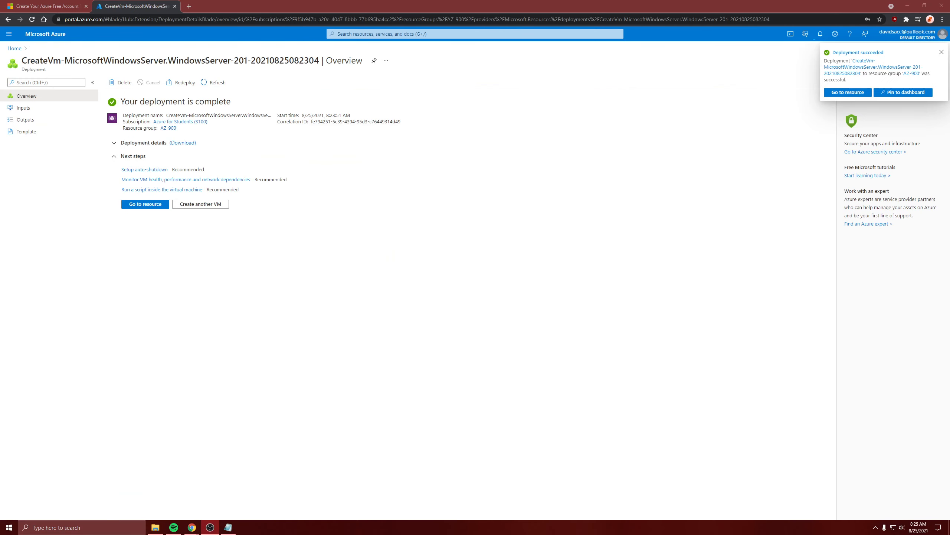
Step: Open the deployed loadbal1 virtual machine's RDP connection settings and save its RDP file for the public IP address to Downloads
{"action": "left_click", "coordinate": [413, 279]}
{"action": "left_click", "coordinate": [138, 206]}
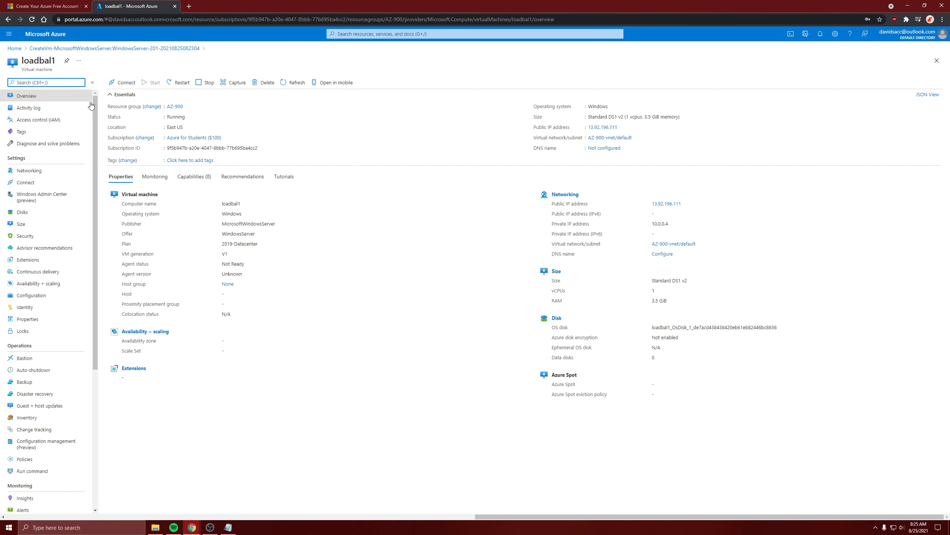
{"action": "left_click", "coordinate": [132, 84]}
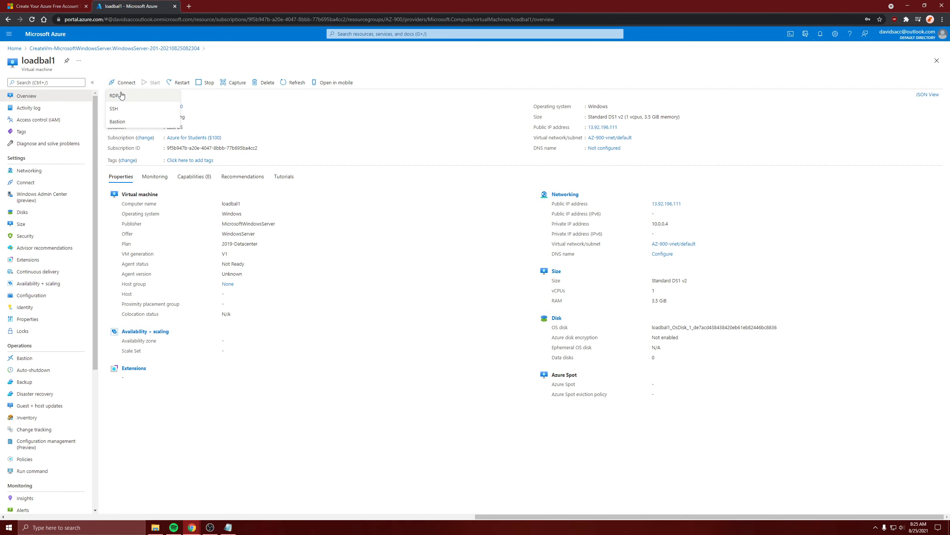
{"action": "left_click", "coordinate": [121, 95]}
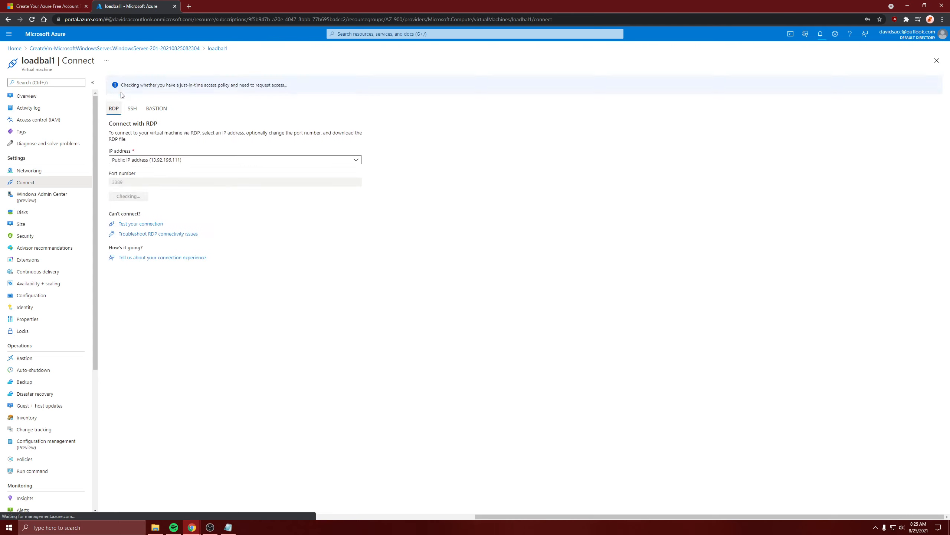
{"action": "left_click", "coordinate": [153, 160]}
{"action": "left_click", "coordinate": [152, 160]}
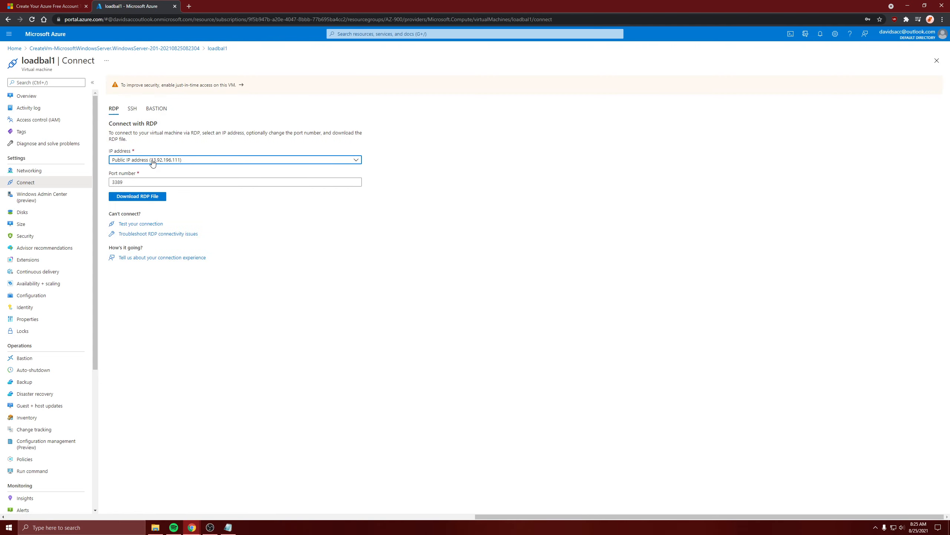
{"action": "left_click", "coordinate": [134, 196]}
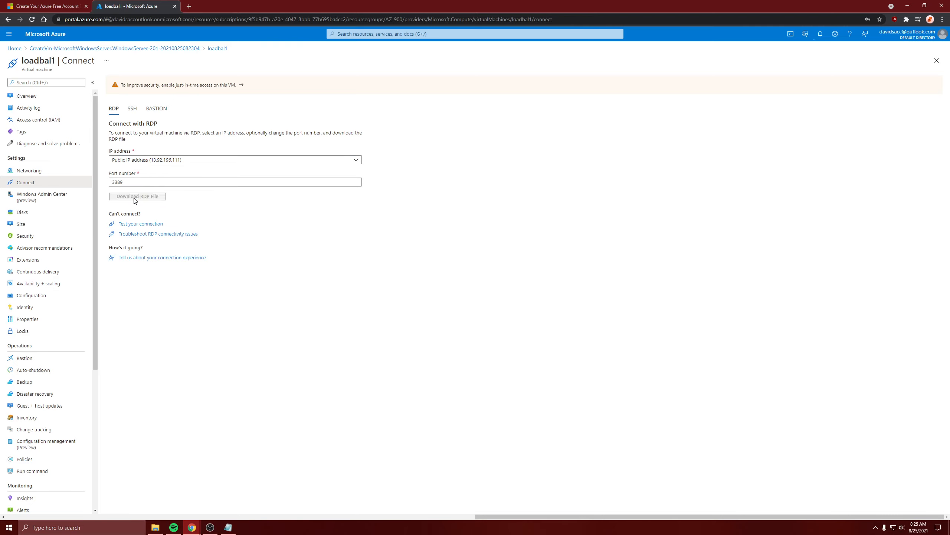
{"action": "left_click", "coordinate": [382, 255]}
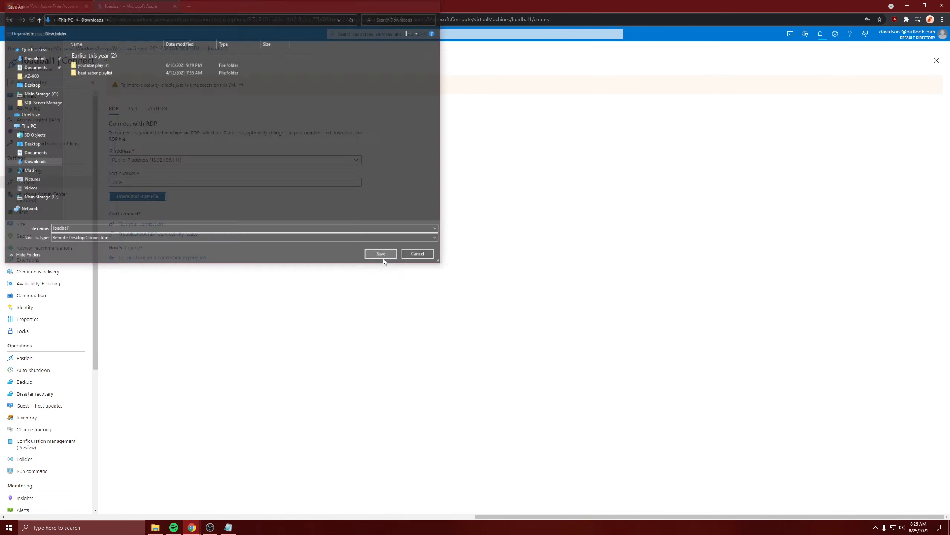
Step: Open loadbal1.rdp, accept the connection, and sign in with a different account using the administrator username and password
{"action": "left_click", "coordinate": [39, 510]}
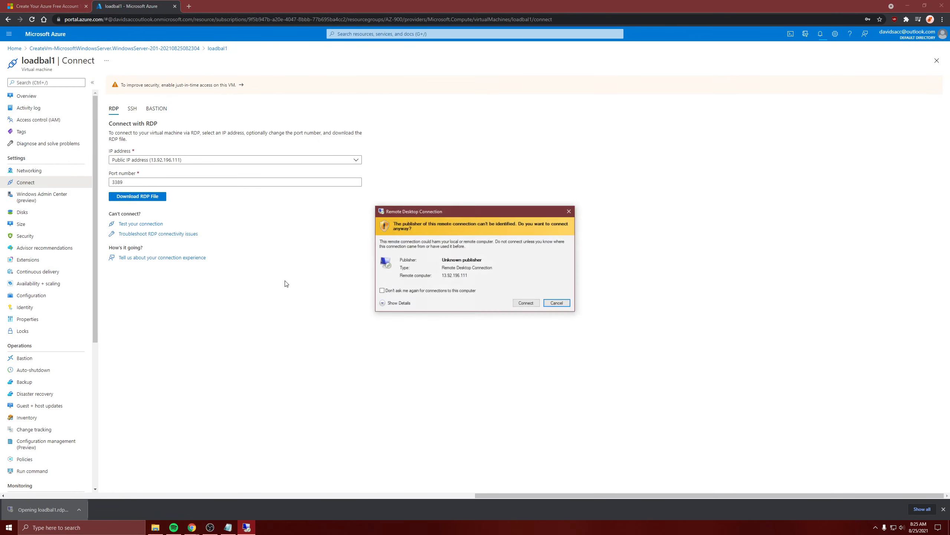
{"action": "left_click", "coordinate": [526, 304]}
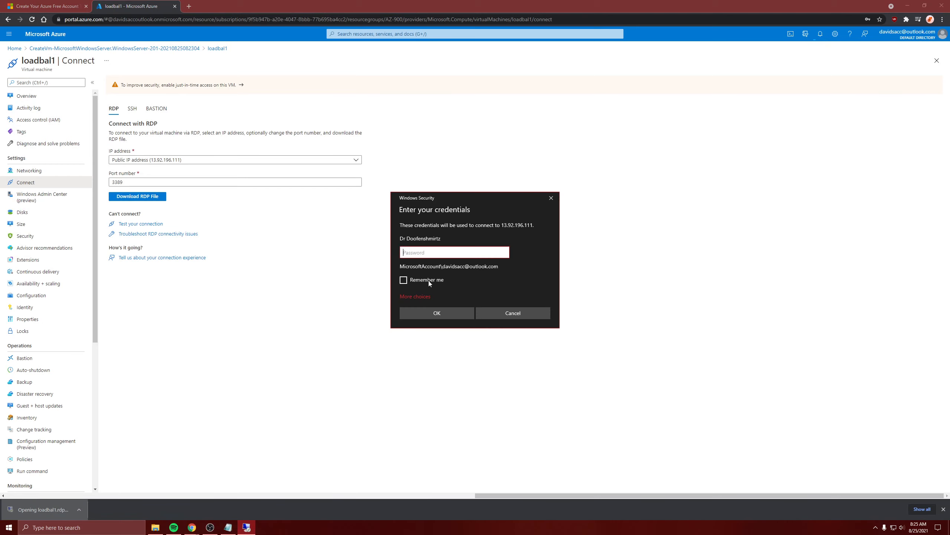
{"action": "left_click", "coordinate": [423, 297]}
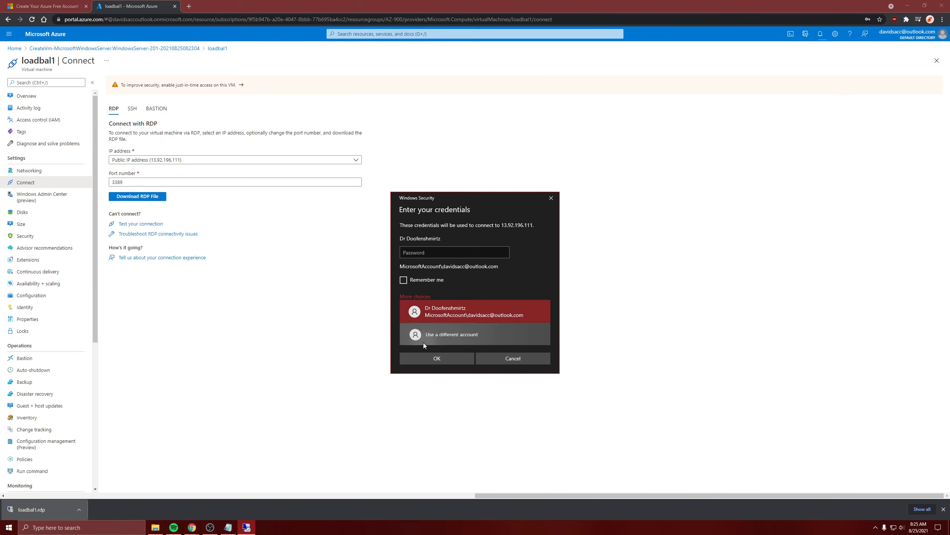
{"action": "left_click", "coordinate": [423, 343]}
{"action": "type", "text": "david"}
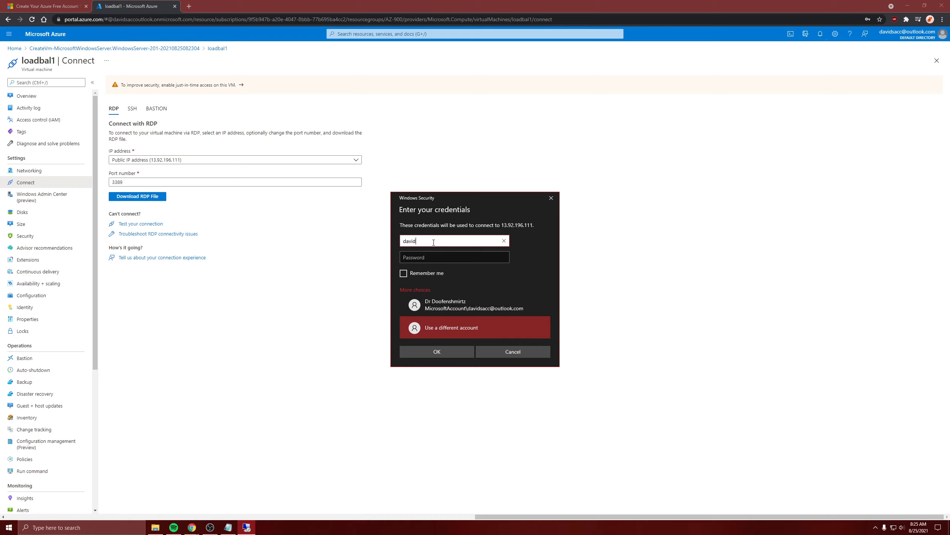
{"action": "key", "text": "Tab"}
{"action": "type", "text": "P"}
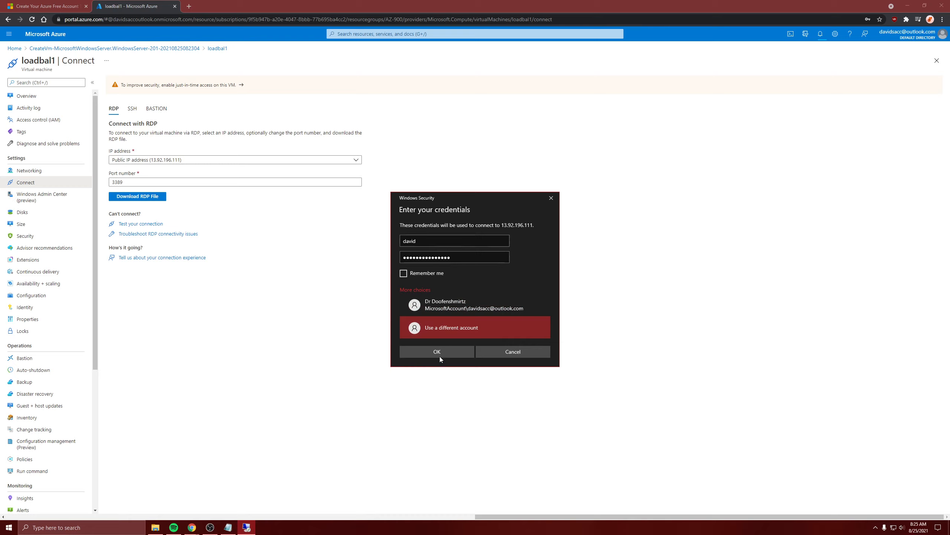
{"action": "left_click", "coordinate": [439, 356]}
{"action": "left_click", "coordinate": [494, 324]}
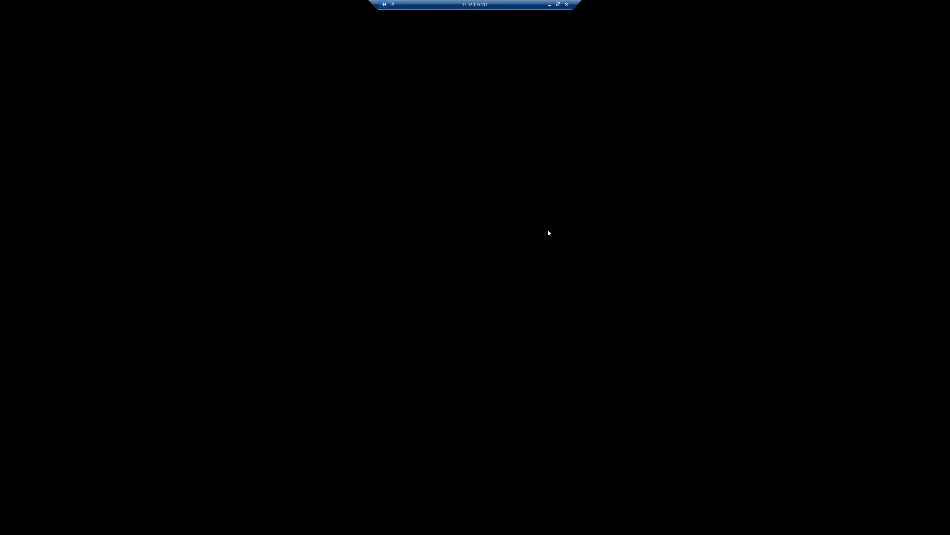
Step: Switch back to the Azure portal, check the running load2 deployment from the notifications, and open the load2 virtual machine
{"action": "left_click", "coordinate": [550, 5]}
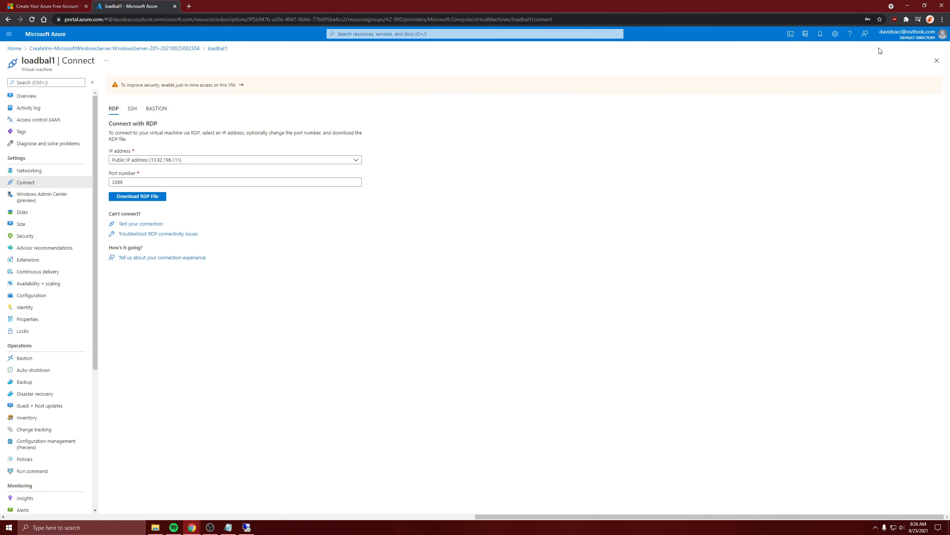
{"action": "left_click", "coordinate": [820, 34]}
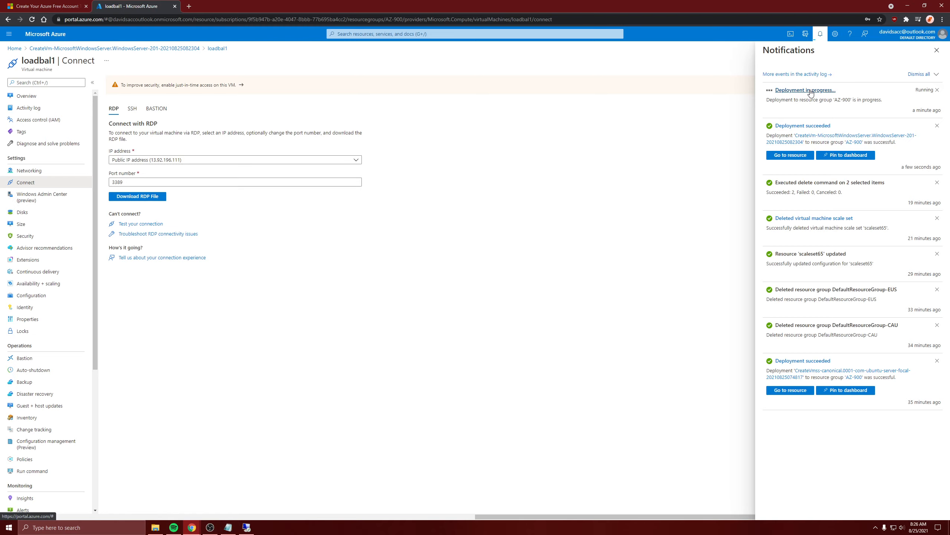
{"action": "left_click", "coordinate": [810, 93]}
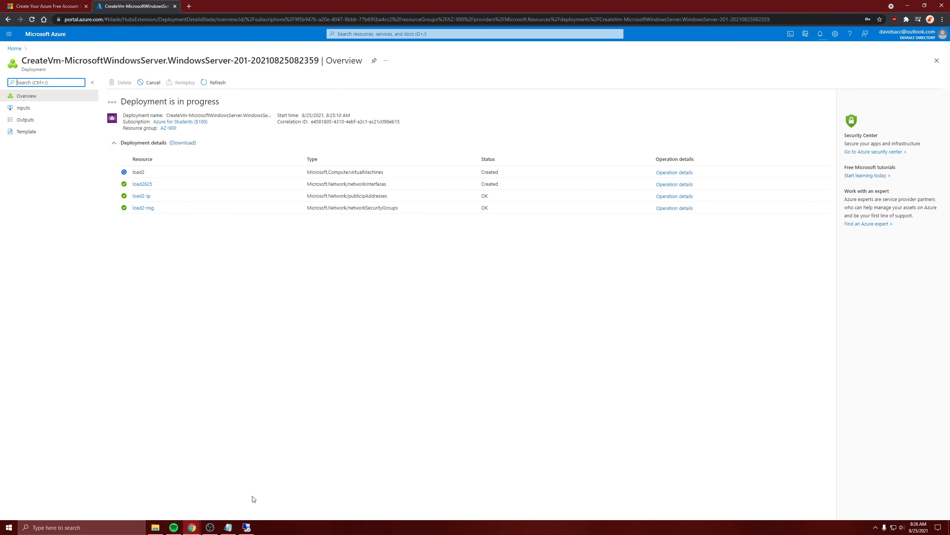
{"action": "left_click", "coordinate": [246, 527]}
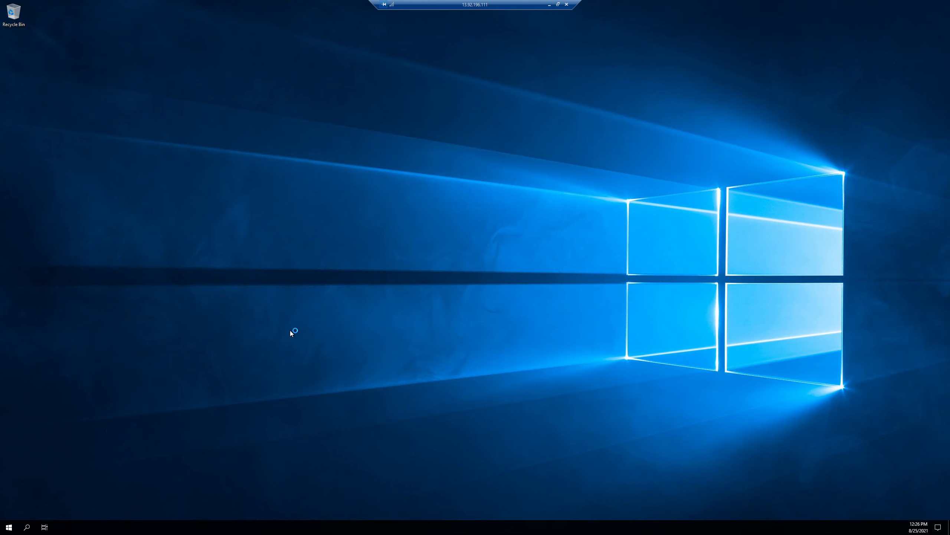
{"action": "left_click", "coordinate": [550, 6]}
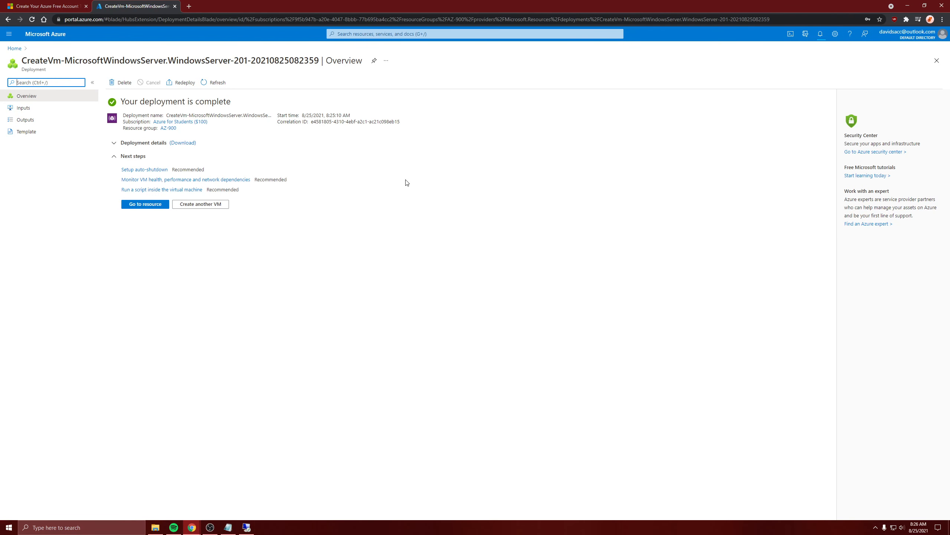
{"action": "left_click", "coordinate": [146, 205]}
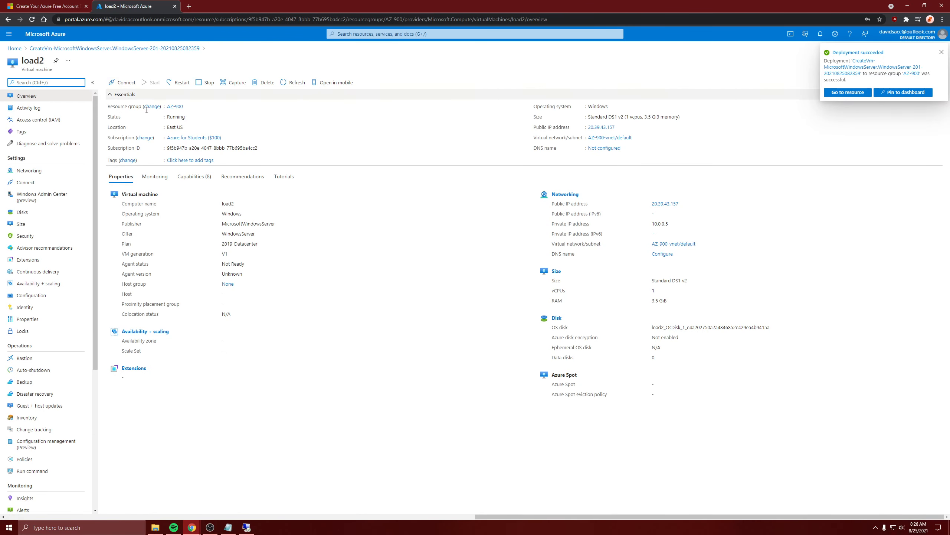
Step: Return to the loadbal1 remote session, dismiss the Windows Admin Center message, and try to start adding roles and features in Server Manager
{"action": "left_click", "coordinate": [255, 530]}
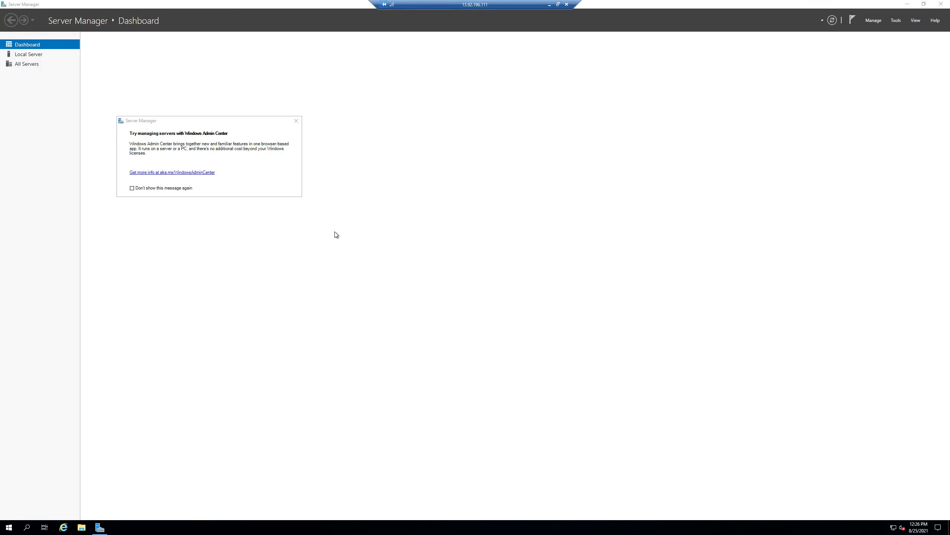
{"action": "left_click", "coordinate": [296, 121]}
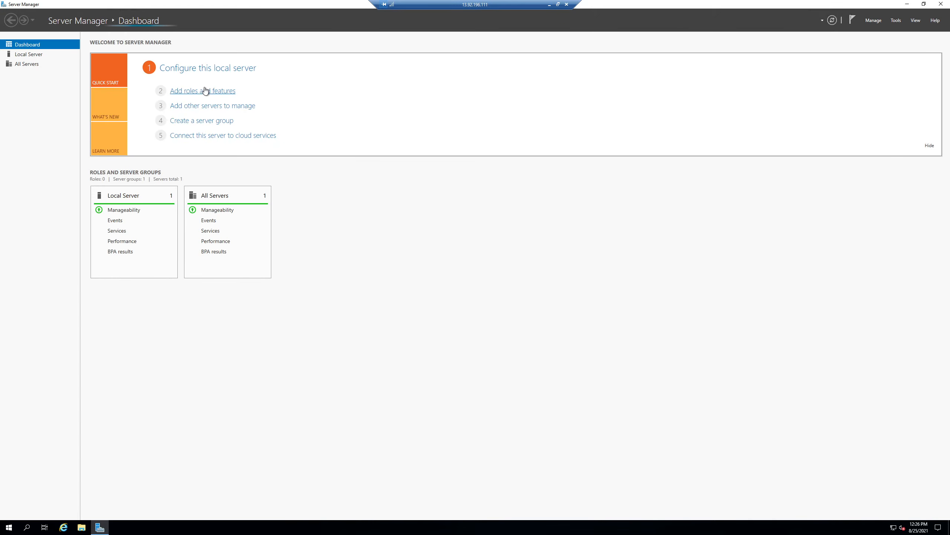
{"action": "left_click", "coordinate": [208, 91]}
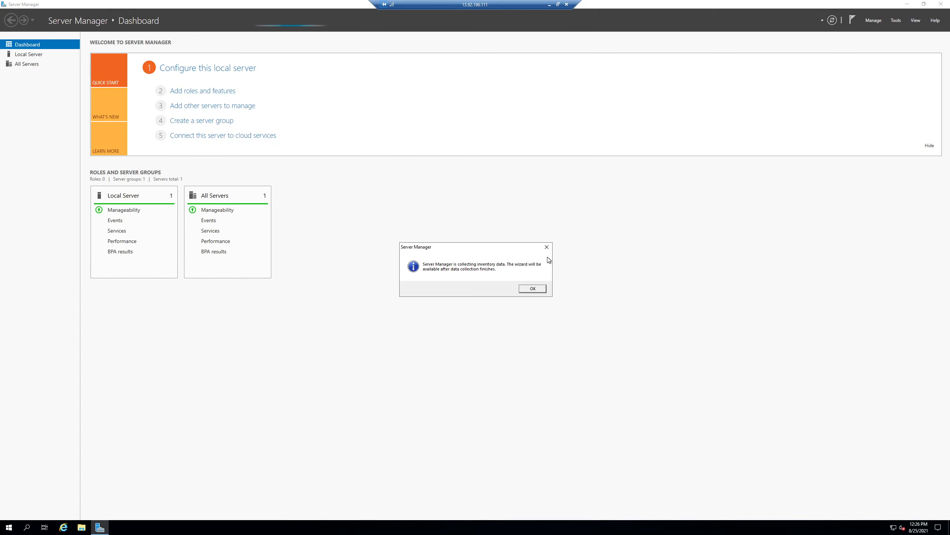
{"action": "left_click", "coordinate": [547, 247]}
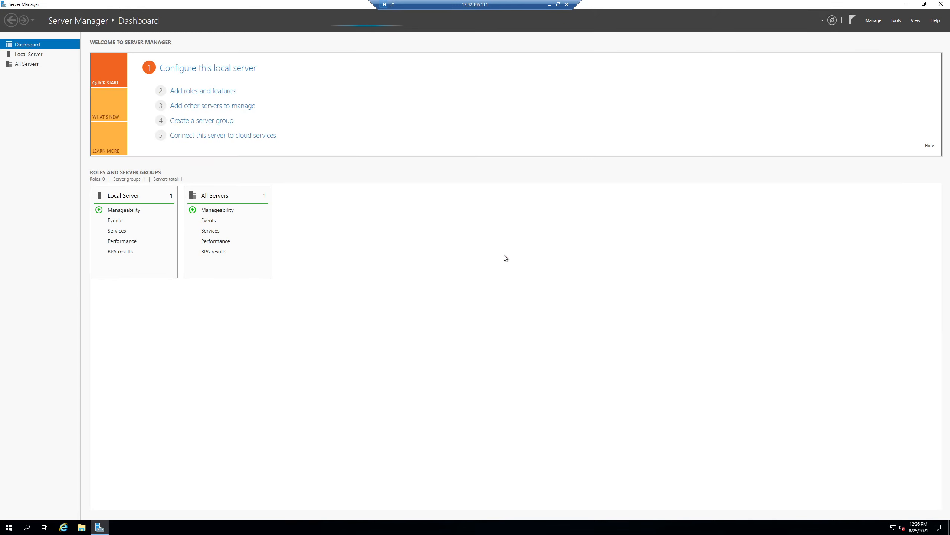
{"action": "left_click", "coordinate": [212, 92]}
{"action": "left_click", "coordinate": [532, 288]}
Step: Switch to the Azure portal, open load2's RDP connection settings, and save its RDP file for the public IP address to Downloads
{"action": "left_click", "coordinate": [551, 4]}
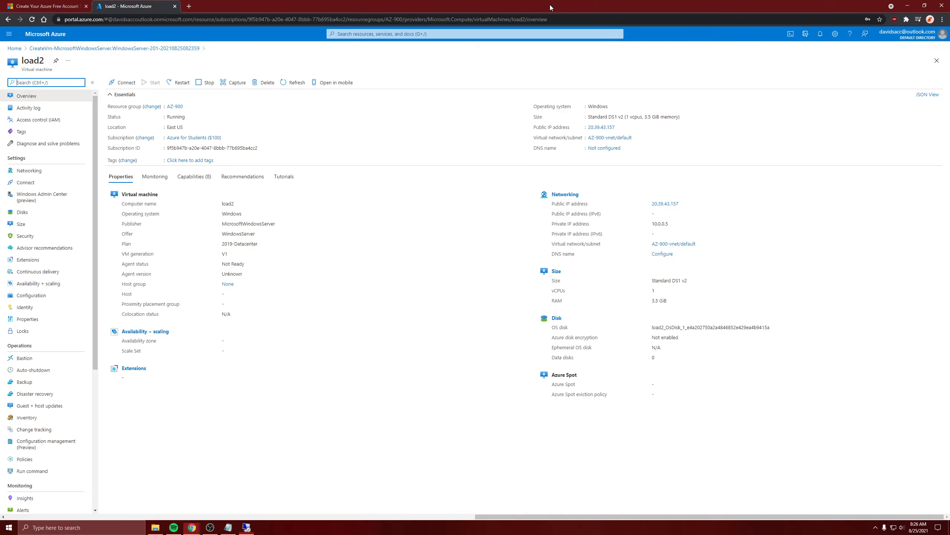
{"action": "left_click", "coordinate": [124, 83]}
{"action": "left_click", "coordinate": [122, 95]}
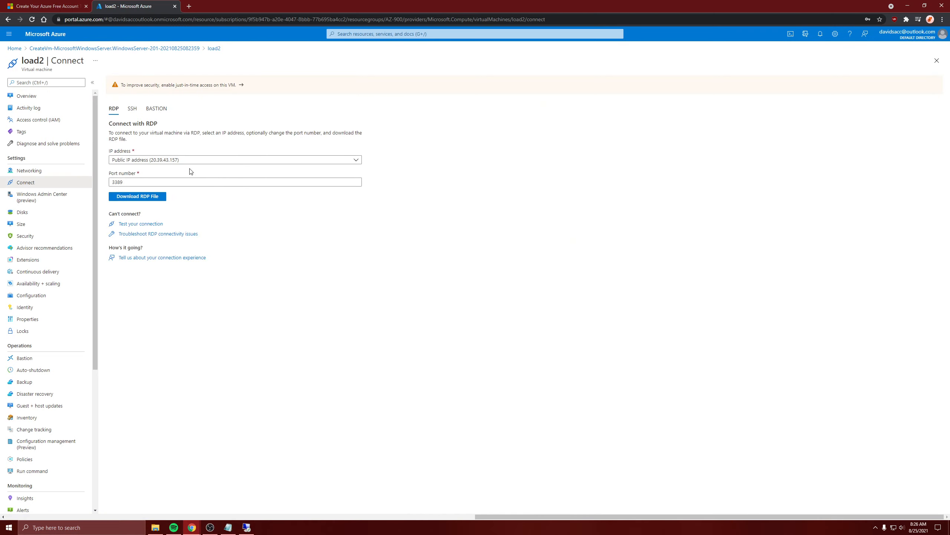
{"action": "left_click", "coordinate": [154, 202]}
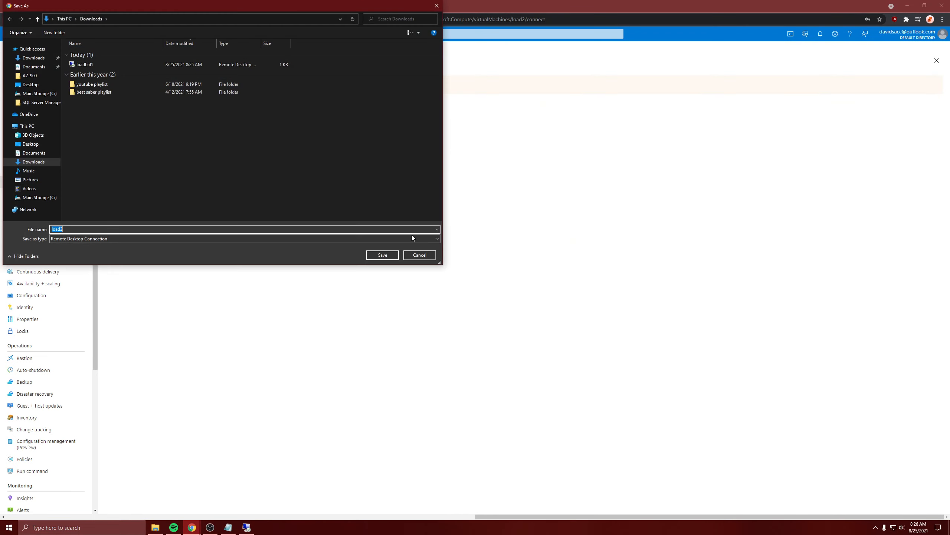
{"action": "left_click", "coordinate": [383, 255]}
Step: Open load2.rdp, sign in with a different account using the administrator username and password, and accept the certificate warning
{"action": "left_click", "coordinate": [37, 511]}
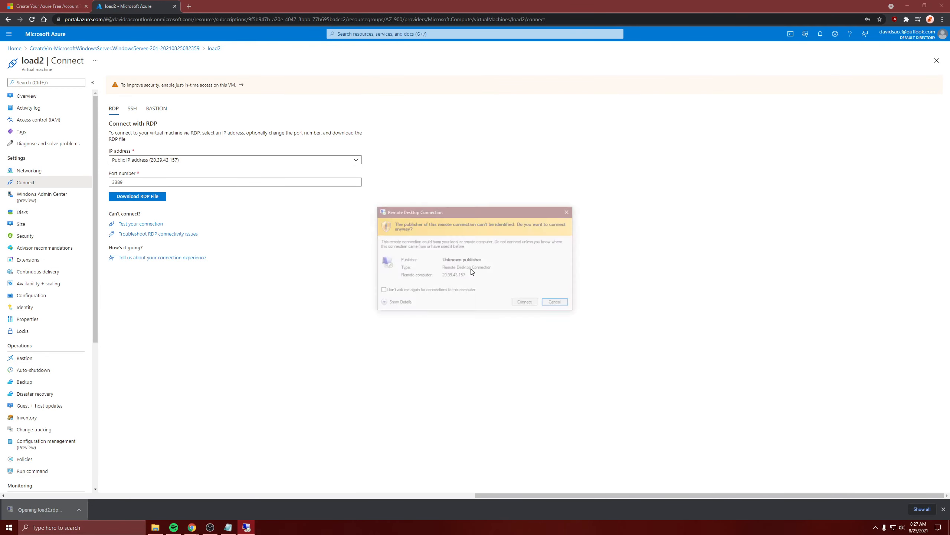
{"action": "left_click", "coordinate": [524, 306]}
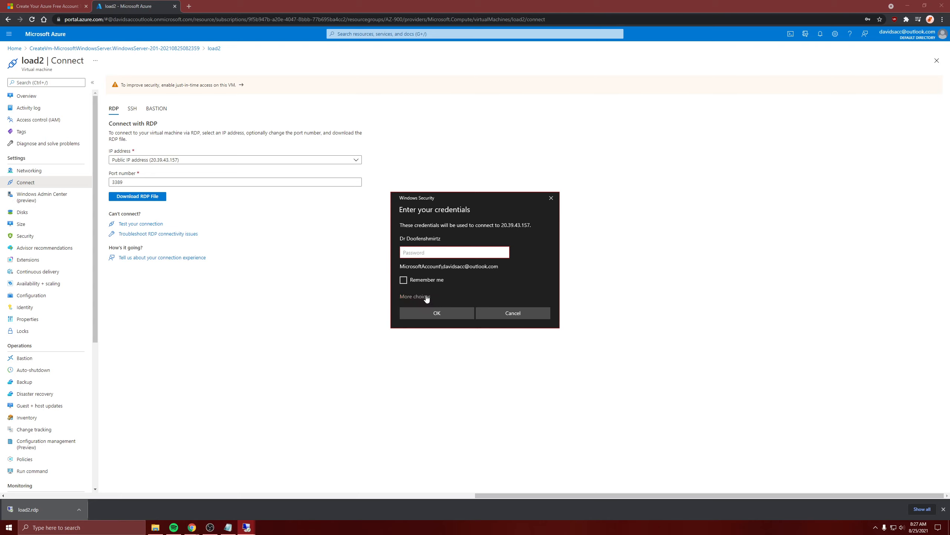
{"action": "left_click", "coordinate": [421, 297]}
{"action": "left_click", "coordinate": [423, 328]}
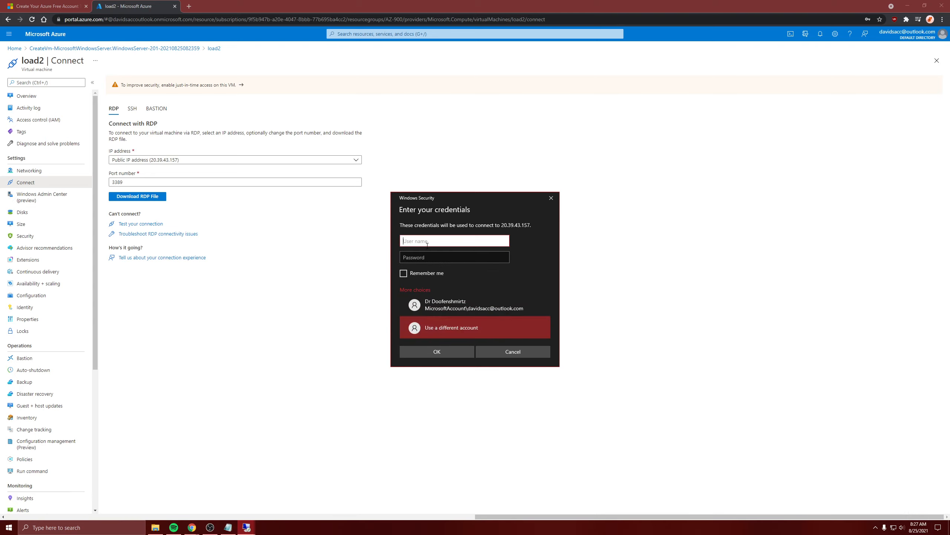
{"action": "type", "text": "david"}
{"action": "key", "text": "Tab"}
{"action": "type", "text": "•"}
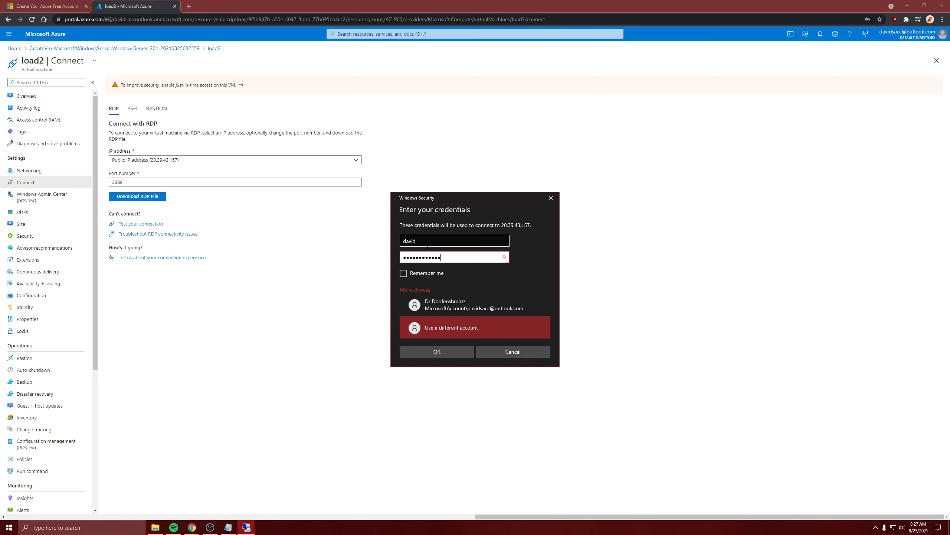
{"action": "left_click", "coordinate": [452, 351]}
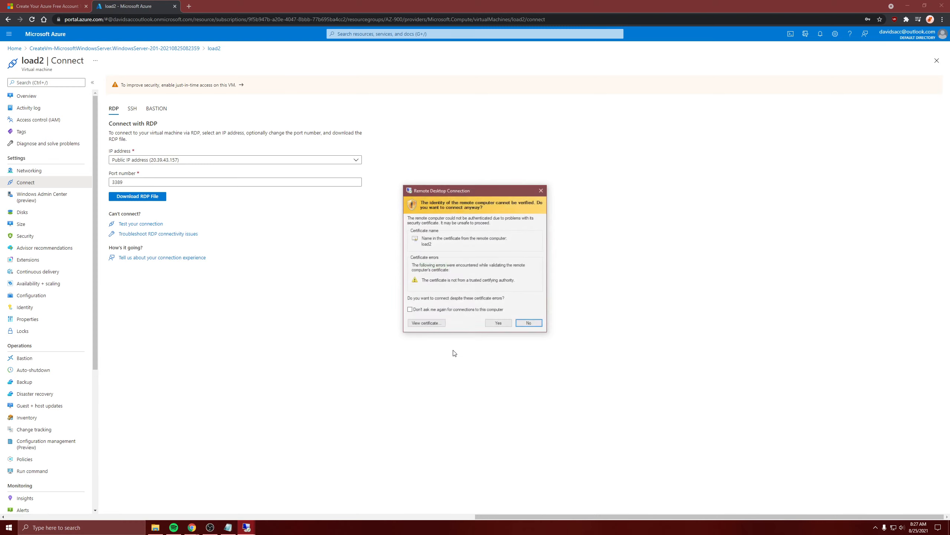
{"action": "left_click", "coordinate": [498, 323]}
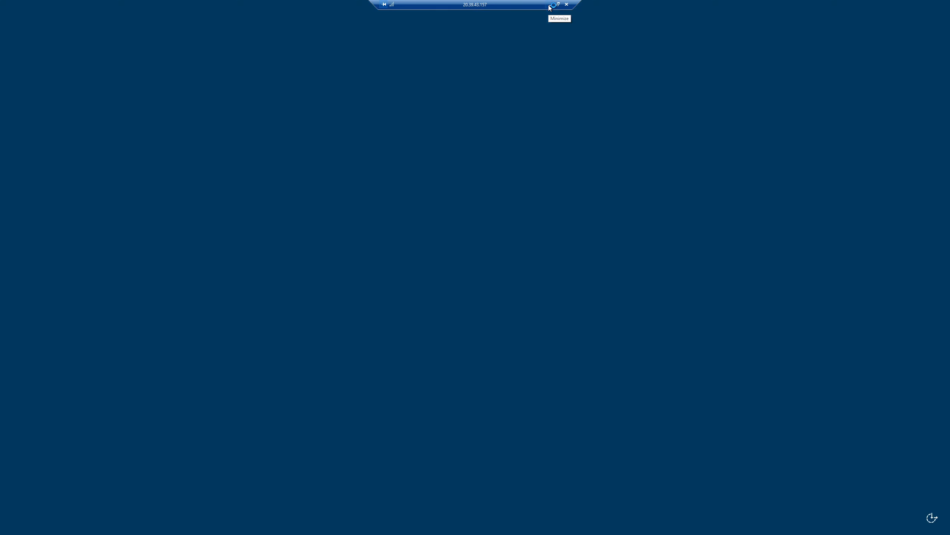
Step: Switch to the loadbal1 remote session and start adding roles and features as a role-based installation on server loadbal1
{"action": "left_click", "coordinate": [549, 6]}
{"action": "mouse_move", "coordinate": [255, 530]}
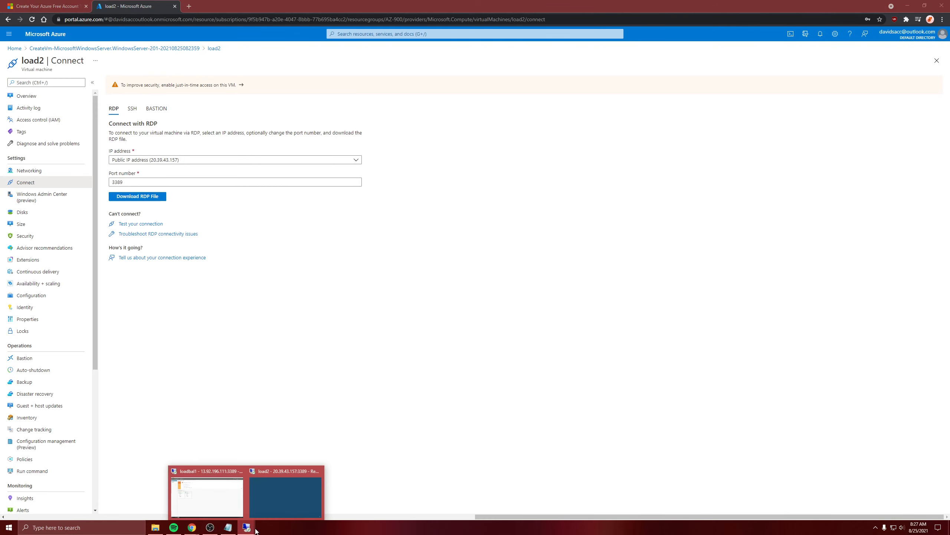
{"action": "left_click", "coordinate": [225, 494]}
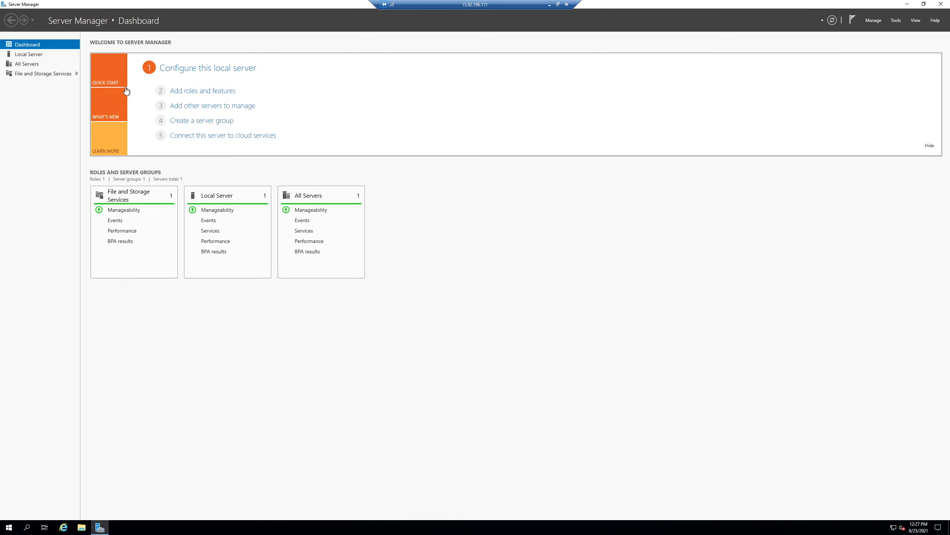
{"action": "left_click", "coordinate": [196, 92]}
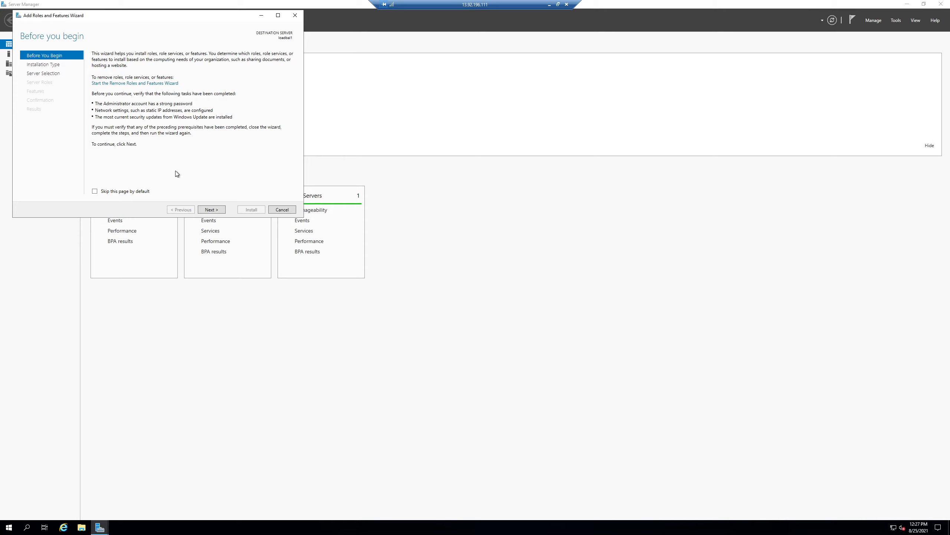
{"action": "left_click", "coordinate": [210, 210]}
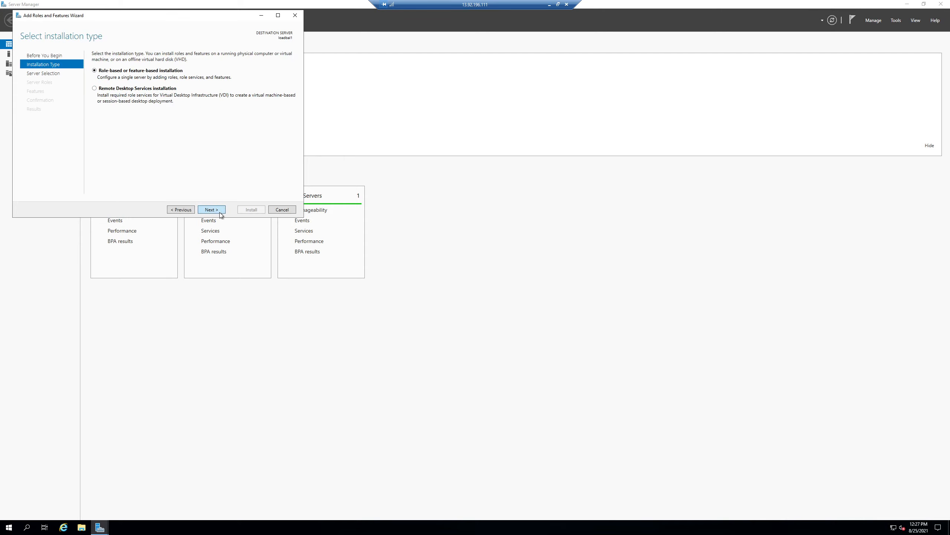
{"action": "left_click", "coordinate": [219, 212]}
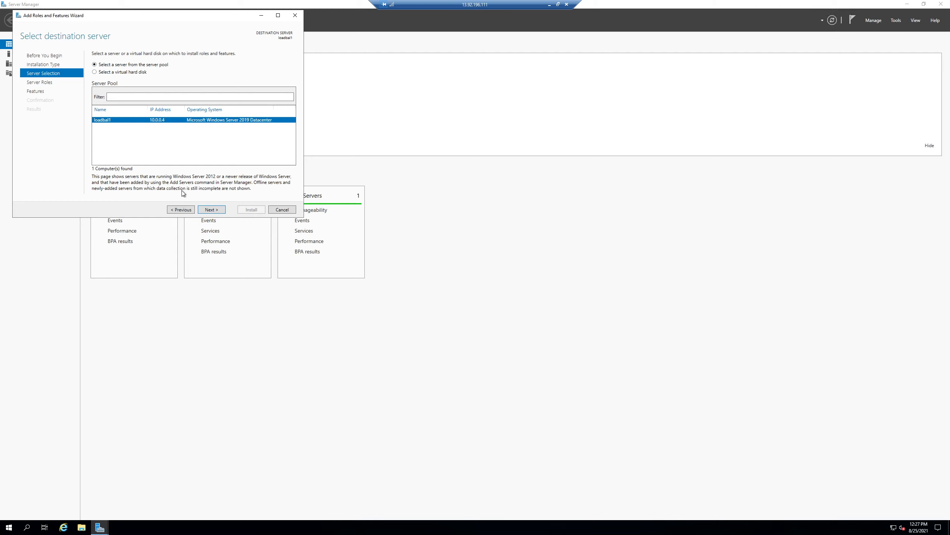
{"action": "left_click", "coordinate": [215, 212]}
Step: Select the Web Server (IIS) role for loadbal1 and include its required management tools
{"action": "scroll", "coordinate": [167, 162], "scroll_direction": "down", "scroll_amount": 1}
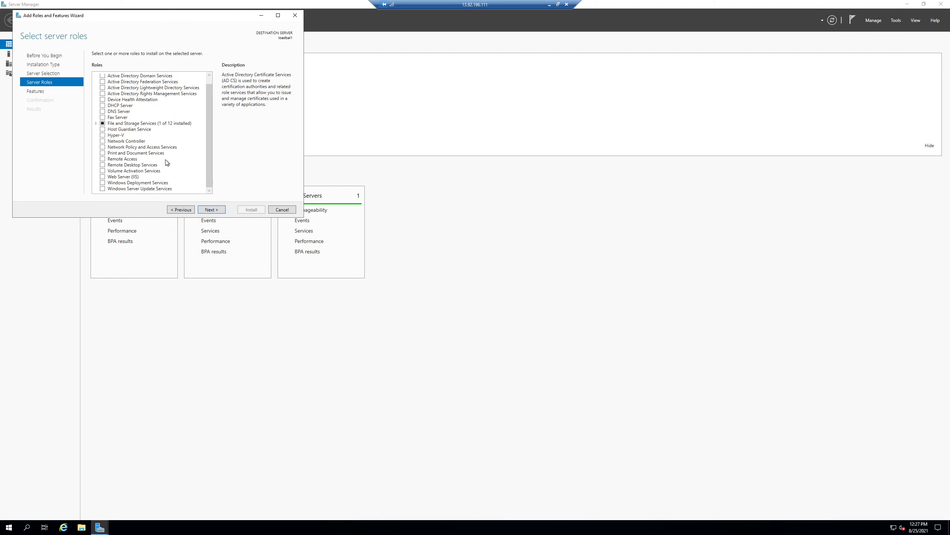
{"action": "left_click", "coordinate": [103, 178]}
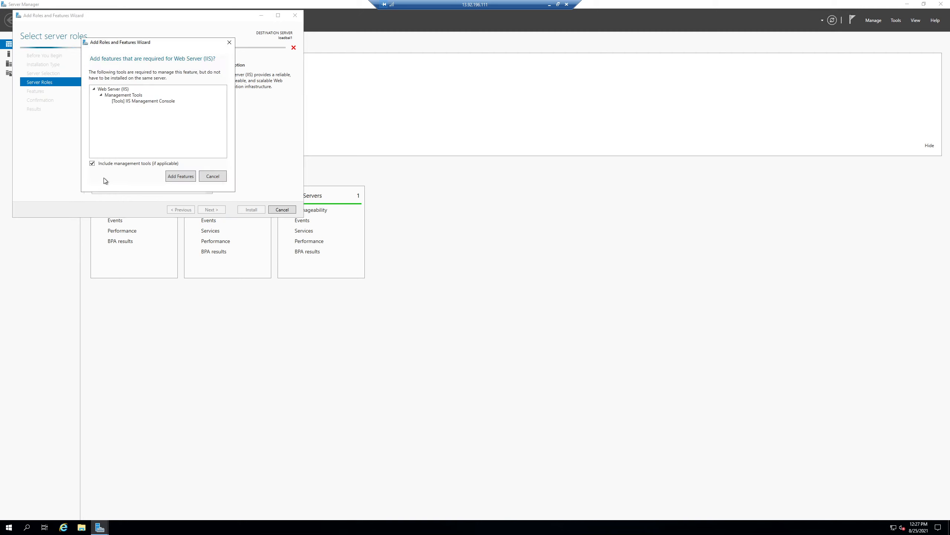
{"action": "left_click", "coordinate": [171, 176]}
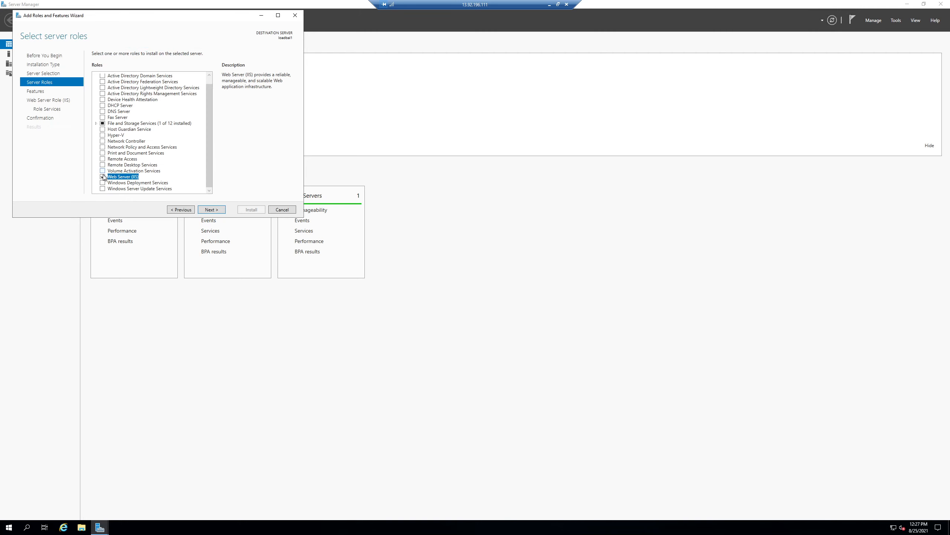
{"action": "left_click", "coordinate": [206, 210]}
Step: Keep the default features and Web Server role services, and start the IIS installation on loadbal1
{"action": "scroll", "coordinate": [184, 173], "scroll_direction": "down", "scroll_amount": 12}
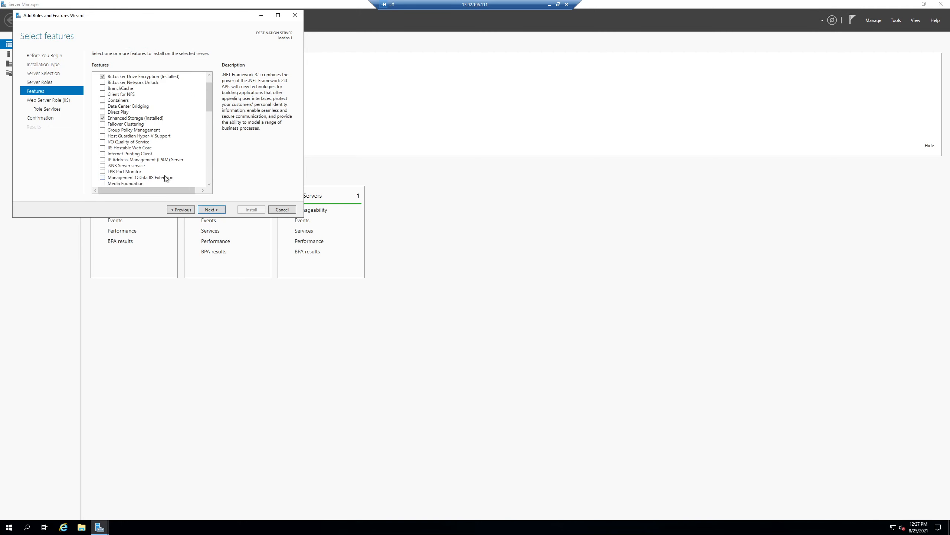
{"action": "scroll", "coordinate": [185, 174], "scroll_direction": "down", "scroll_amount": 1}
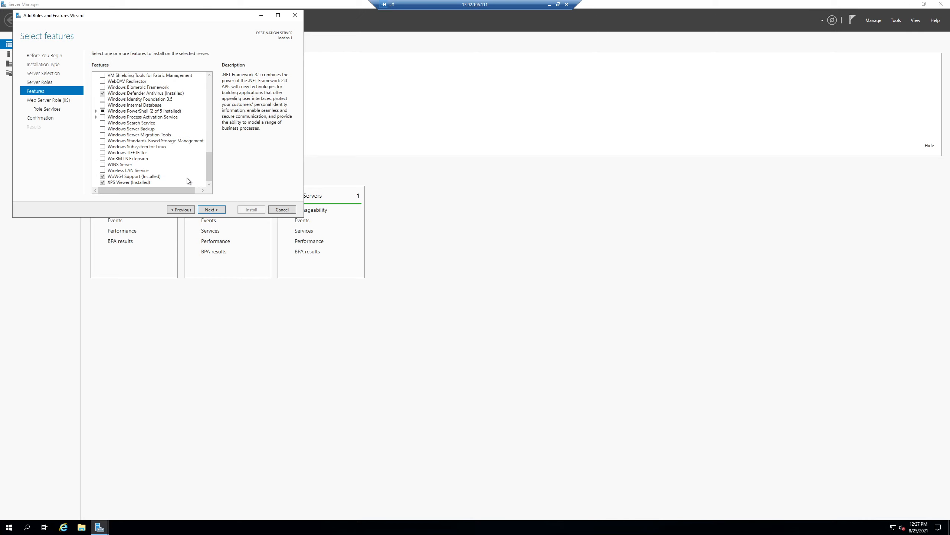
{"action": "left_click", "coordinate": [216, 212]}
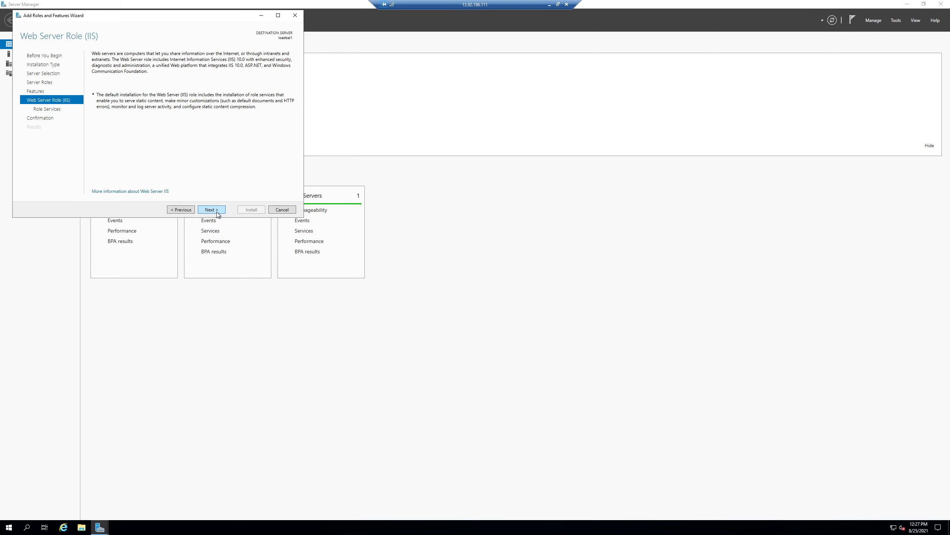
{"action": "left_click", "coordinate": [217, 212]}
{"action": "scroll", "coordinate": [179, 179], "scroll_direction": "down", "scroll_amount": 6}
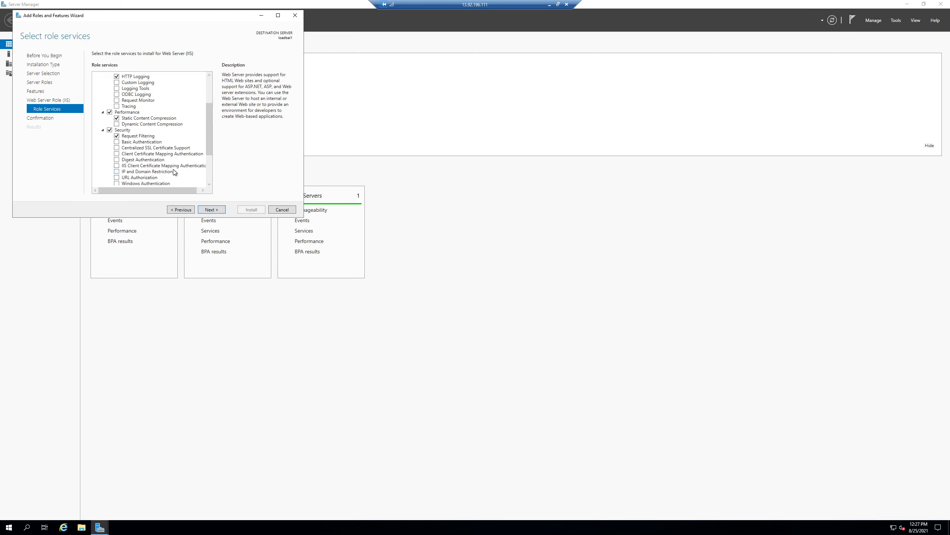
{"action": "left_click", "coordinate": [211, 210]}
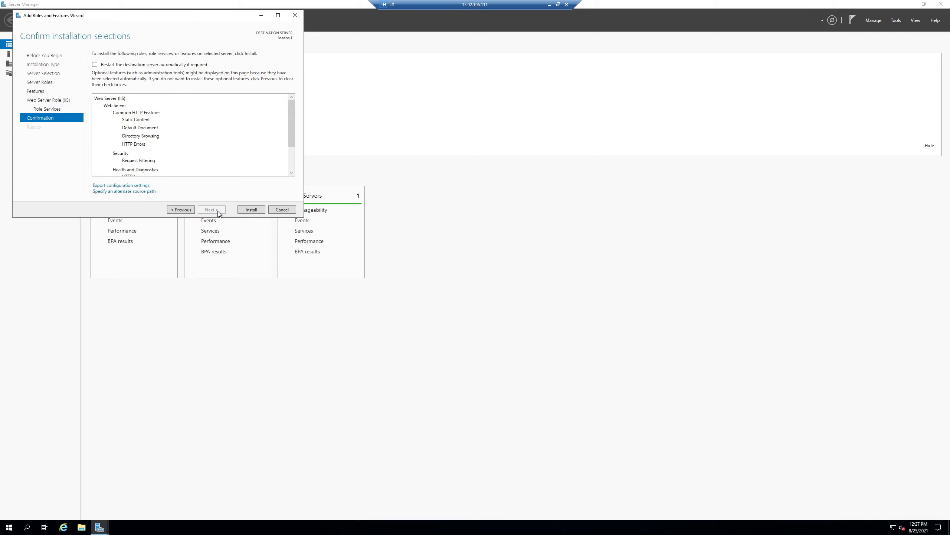
{"action": "left_click", "coordinate": [242, 211]}
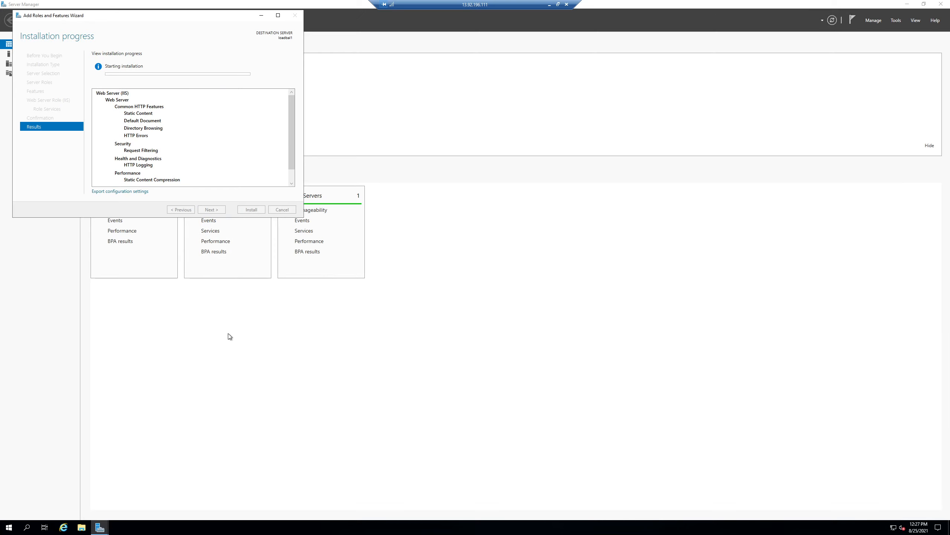
Step: Switch to the load2 remote session and dismiss the Windows Admin Center message in Server Manager
{"action": "left_click", "coordinate": [548, 6]}
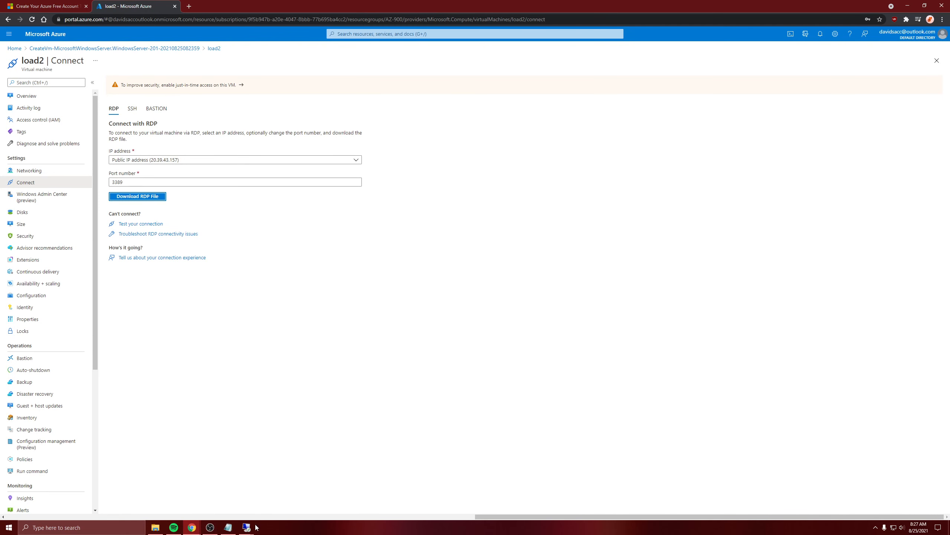
{"action": "mouse_move", "coordinate": [247, 528]}
{"action": "left_click", "coordinate": [280, 491]}
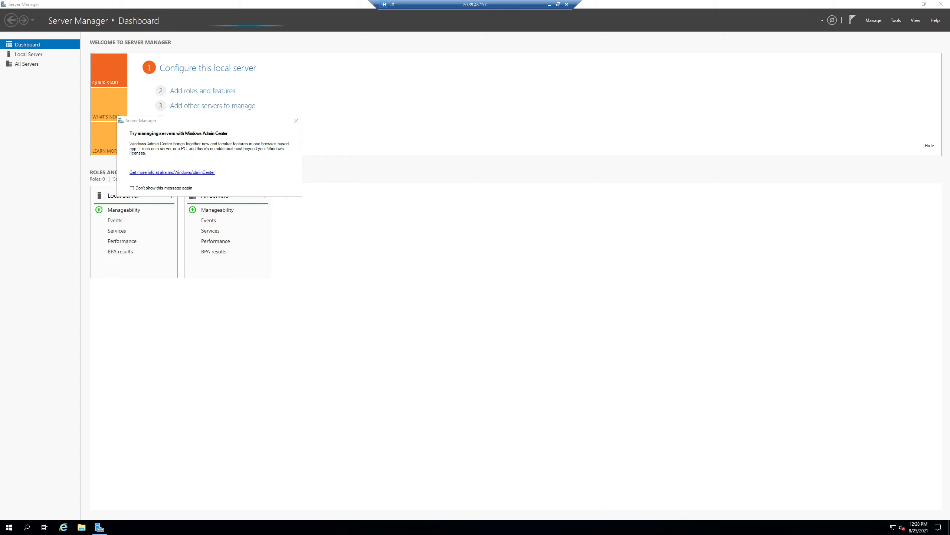
{"action": "left_click", "coordinate": [296, 120]}
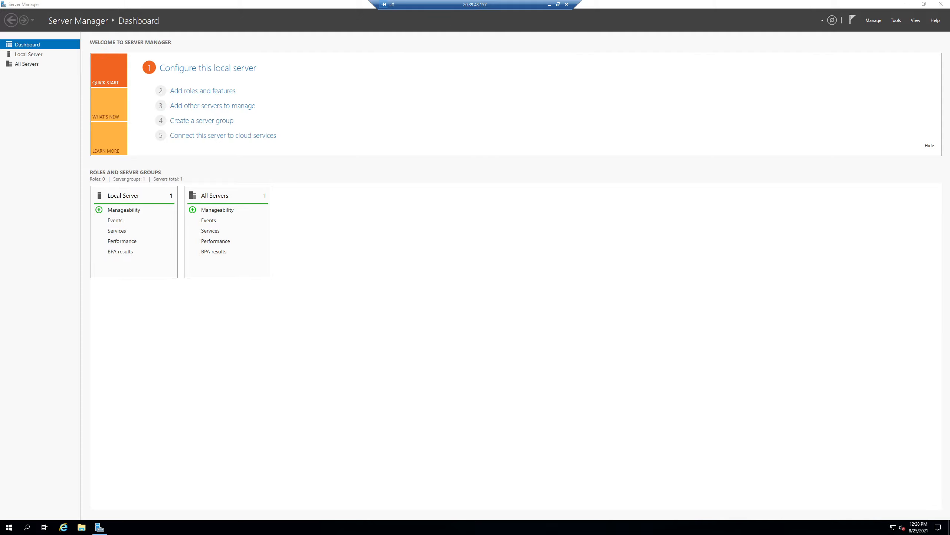
Step: Start a role-based installation on server load2 and select the Web Server (IIS) role with its required management tools
{"action": "left_click", "coordinate": [184, 91]}
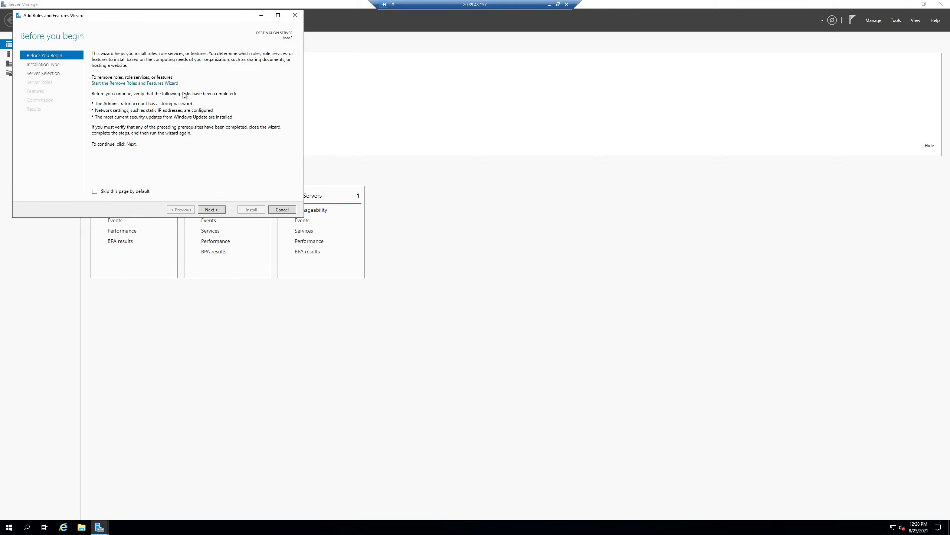
{"action": "left_click", "coordinate": [203, 210]}
{"action": "left_click", "coordinate": [203, 211]}
{"action": "left_click", "coordinate": [204, 210]}
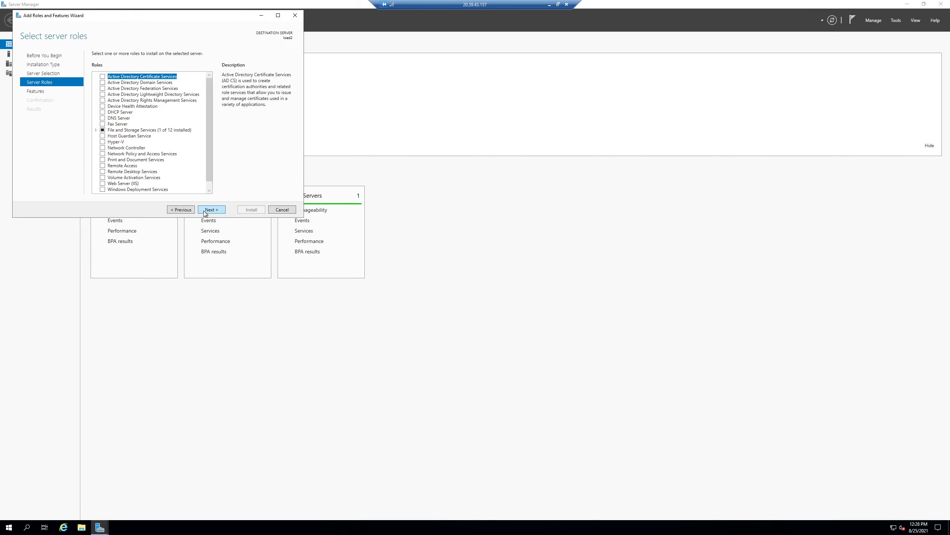
{"action": "scroll", "coordinate": [150, 165], "scroll_direction": "down", "scroll_amount": 1}
{"action": "left_click", "coordinate": [125, 177]}
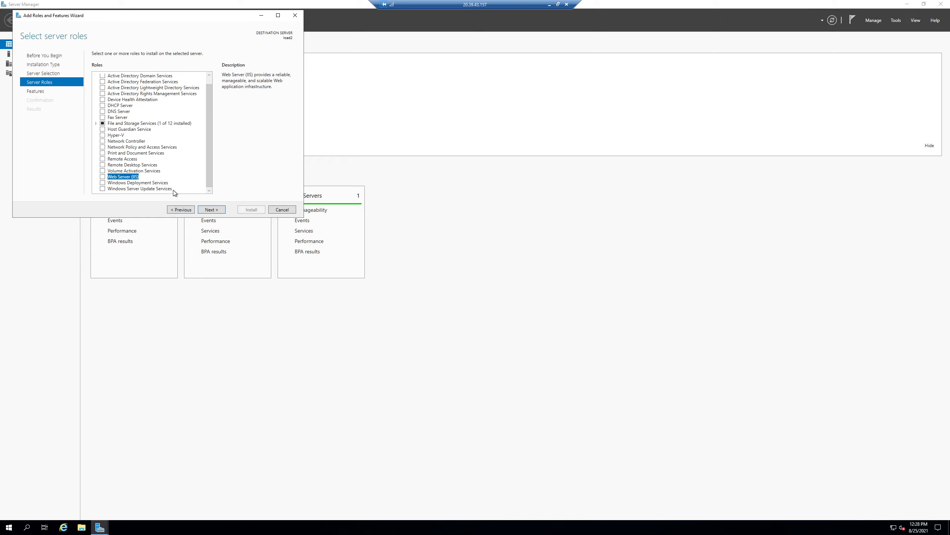
{"action": "left_click", "coordinate": [102, 177]}
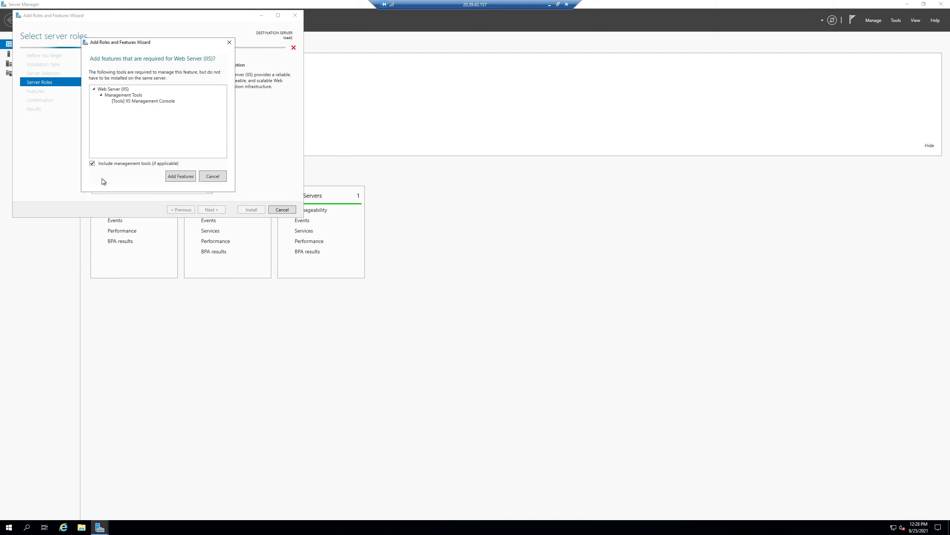
{"action": "left_click", "coordinate": [181, 178]}
Step: Accept the default features and role services, and start the Web Server (IIS) installation on load2
{"action": "left_click", "coordinate": [218, 209]}
{"action": "left_click", "coordinate": [218, 210]}
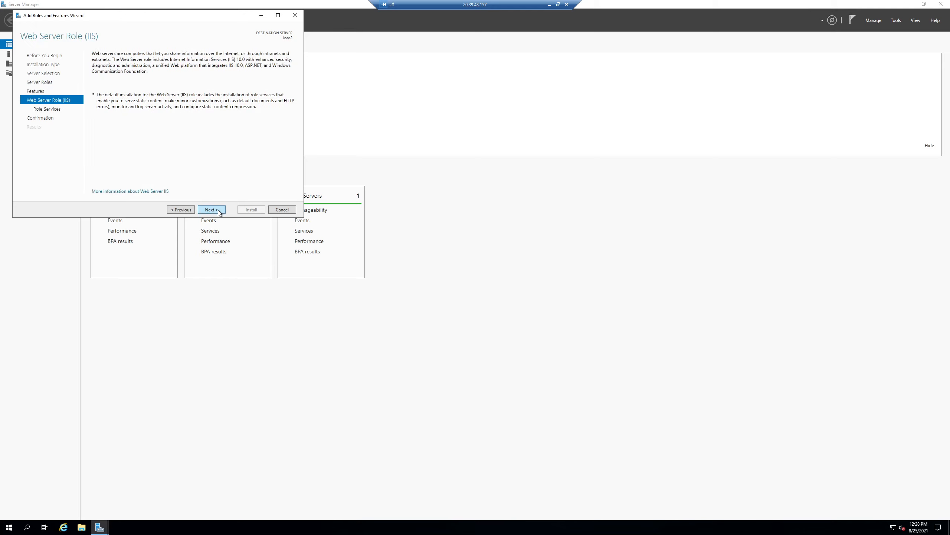
{"action": "left_click", "coordinate": [219, 210]}
{"action": "left_click", "coordinate": [219, 210]}
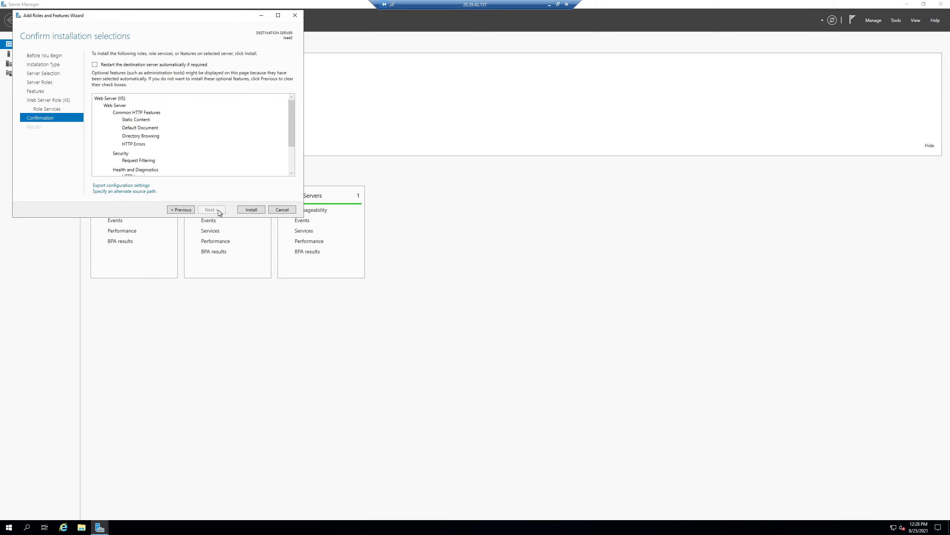
{"action": "left_click", "coordinate": [245, 210]}
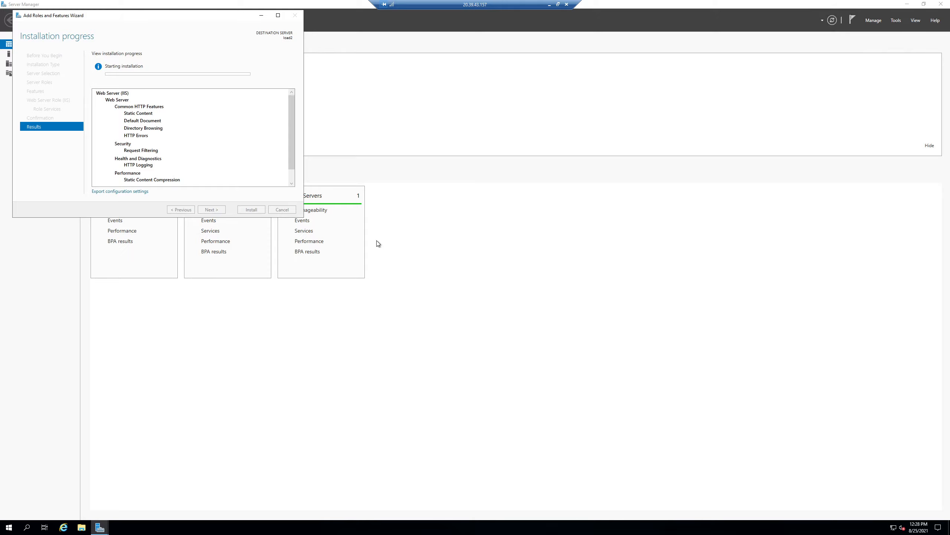
Step: Create a new Notepad document on load2 containing the heading <h1> Default Homepage!!! </h1>
{"action": "left_click", "coordinate": [14, 529]}
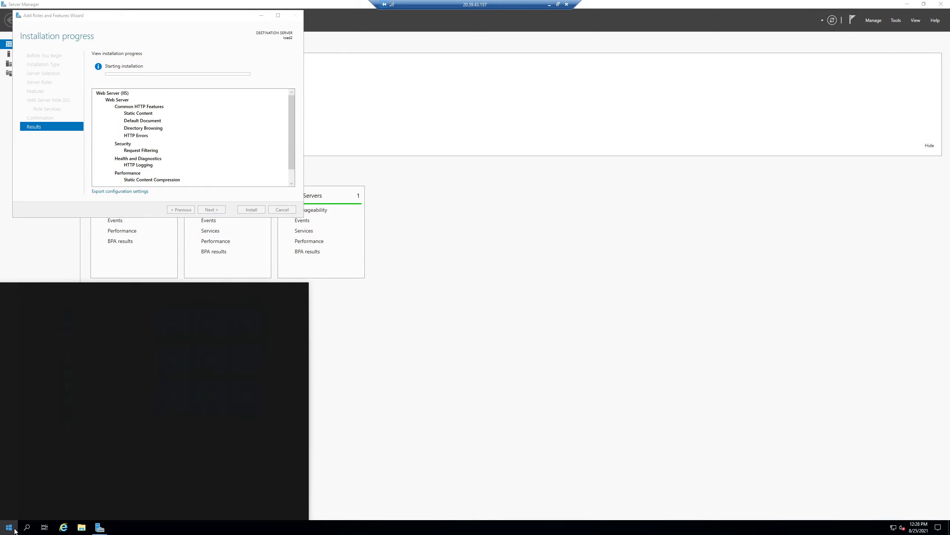
{"action": "type", "text": "no"}
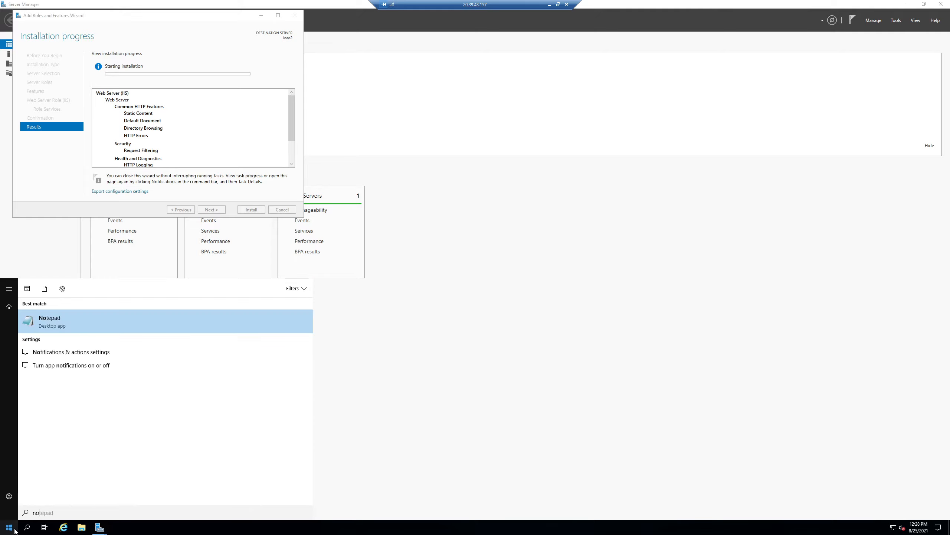
{"action": "key", "text": "Return"}
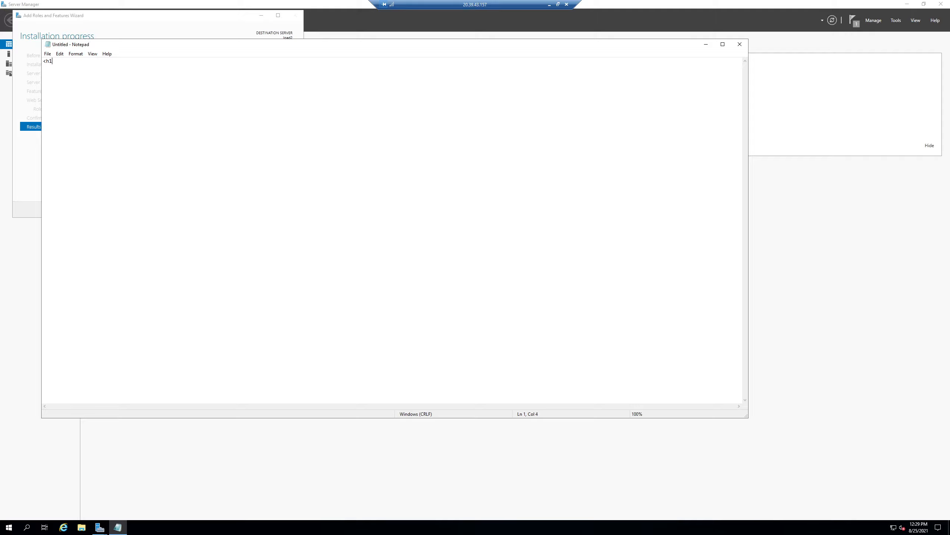
{"action": "type", "text": "DF"}
{"action": "type", "text": "efa"}
{"action": "type", "text": "ult Homepage!!! </h1>"}
{"action": "key", "text": "ctrl+s"}
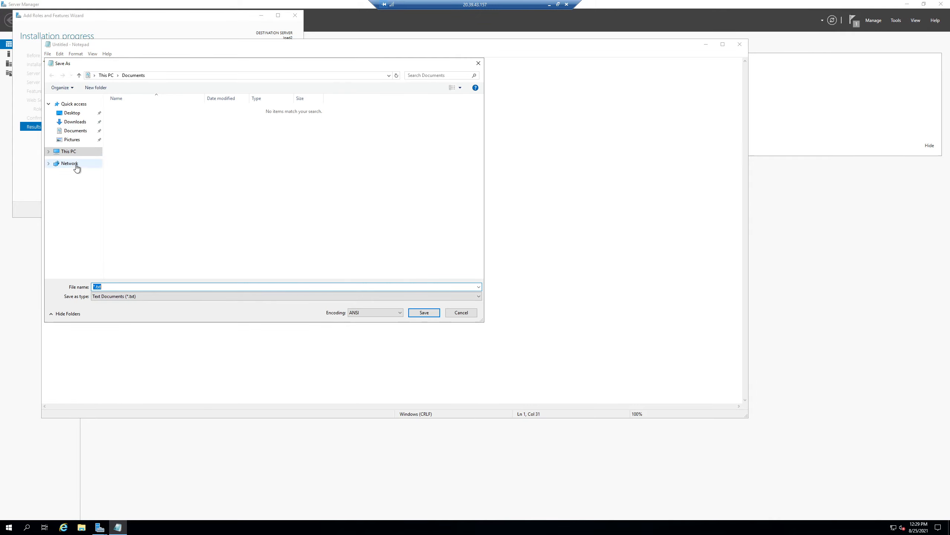
{"action": "left_click", "coordinate": [52, 153]}
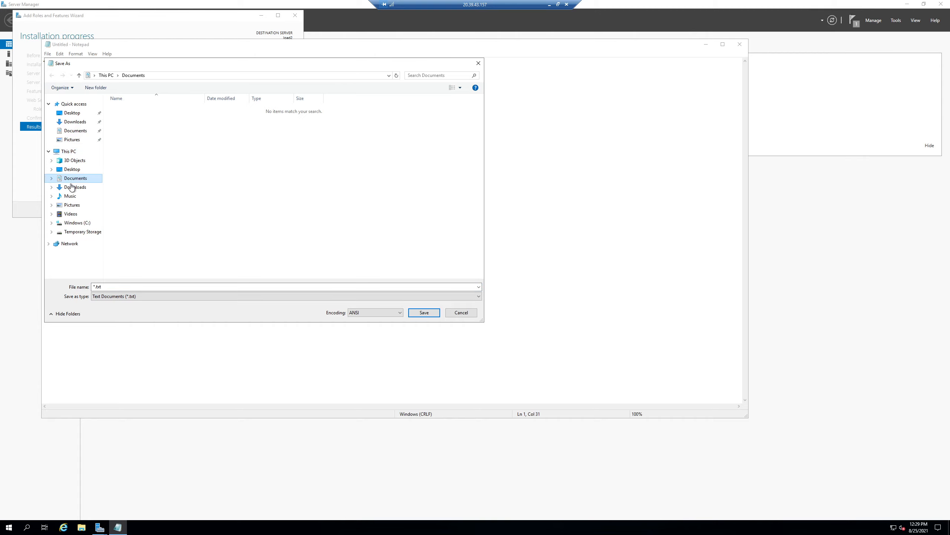
{"action": "left_click", "coordinate": [68, 224]}
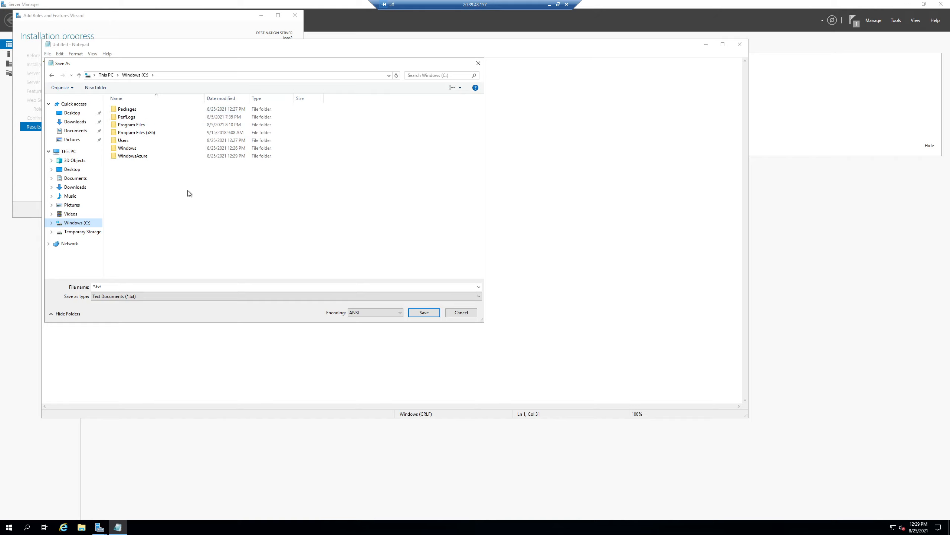
{"action": "left_click", "coordinate": [450, 313]}
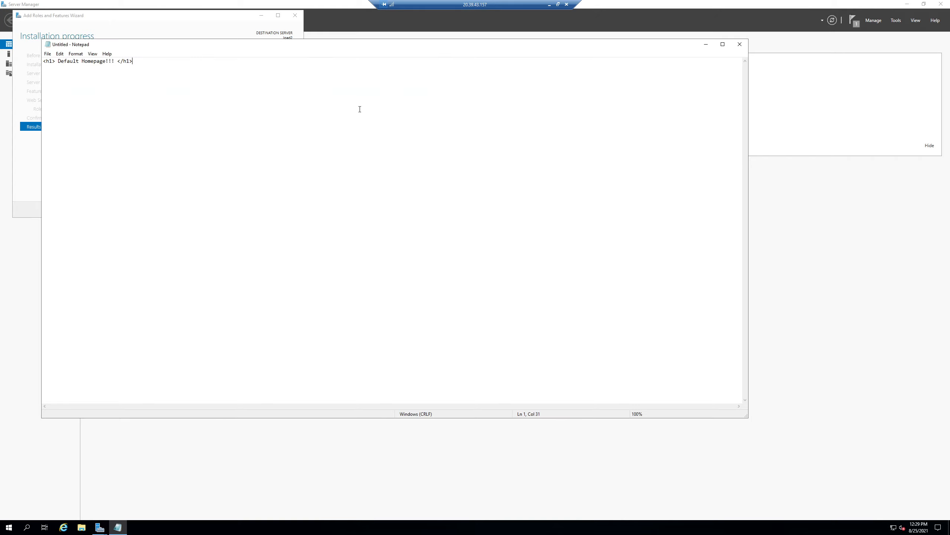
Step: Switch to the loadbal1 remote session
{"action": "left_click", "coordinate": [548, 5]}
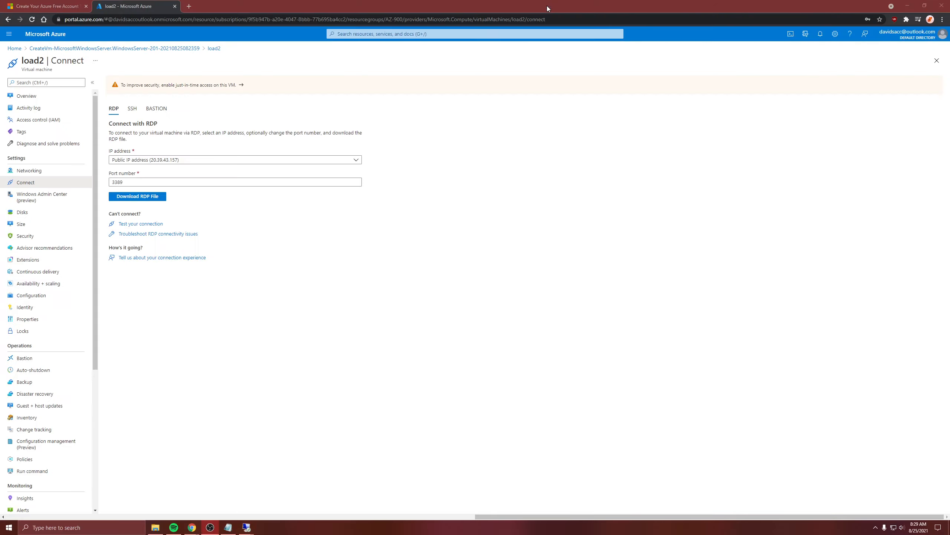
{"action": "mouse_move", "coordinate": [246, 527]}
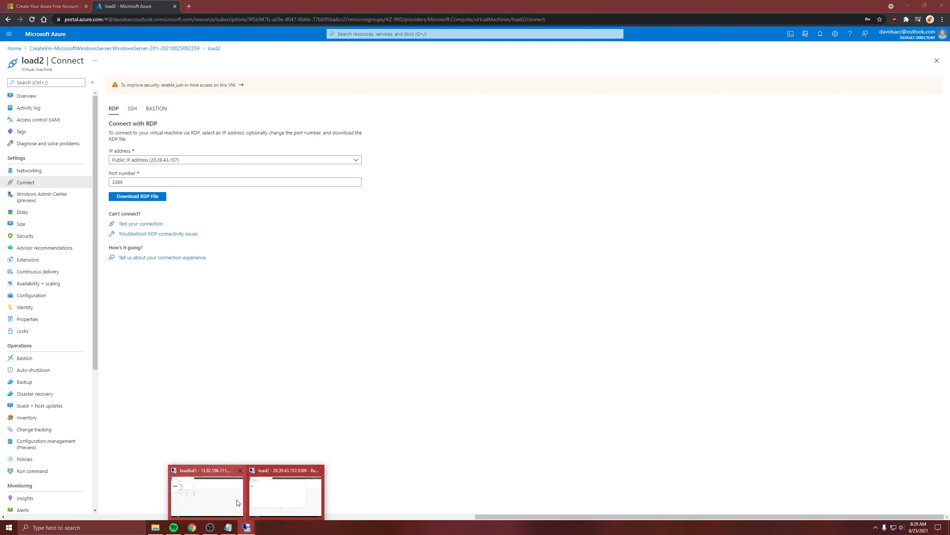
{"action": "left_click", "coordinate": [220, 489]}
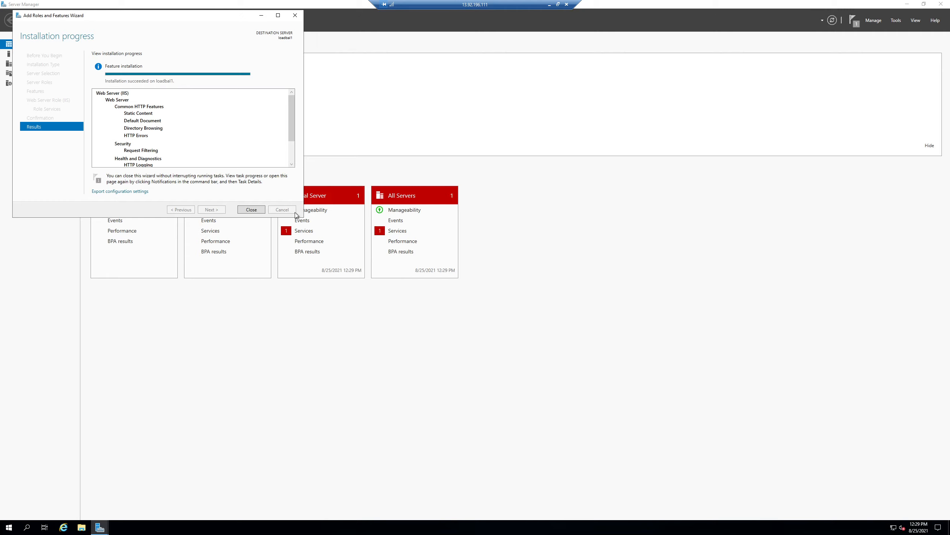
Step: Close the finished Add Roles and Features Wizard and open Internet Information Services (IIS) Manager on loadbal1
{"action": "left_click", "coordinate": [258, 209]}
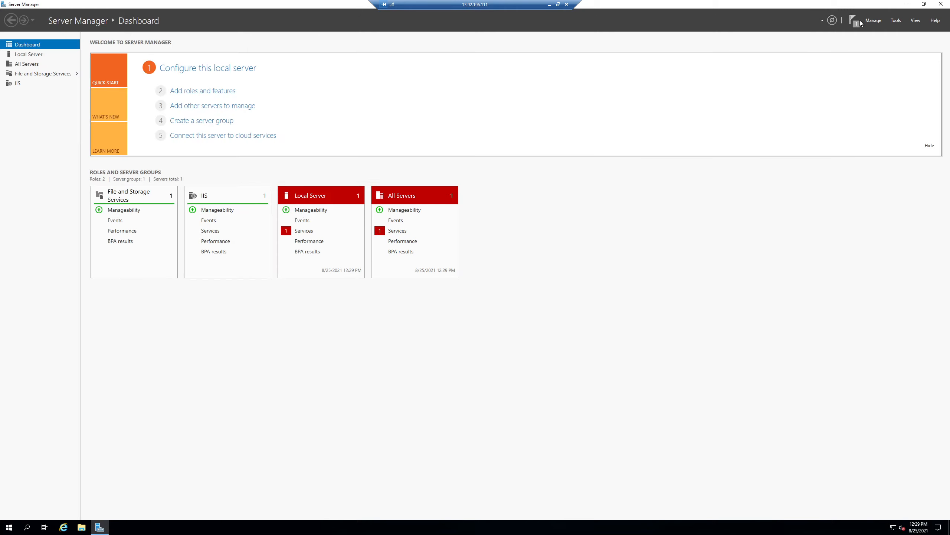
{"action": "left_click", "coordinate": [894, 20]}
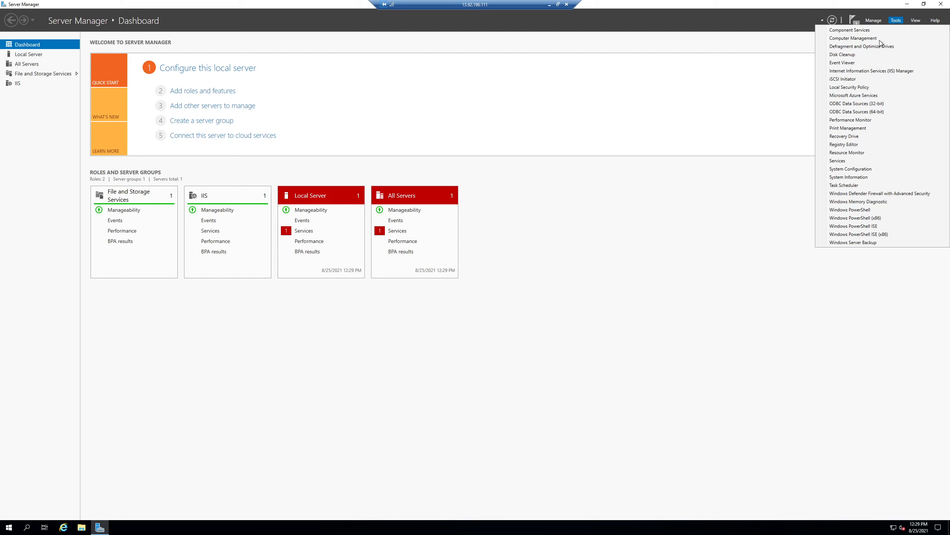
{"action": "left_click", "coordinate": [861, 71]}
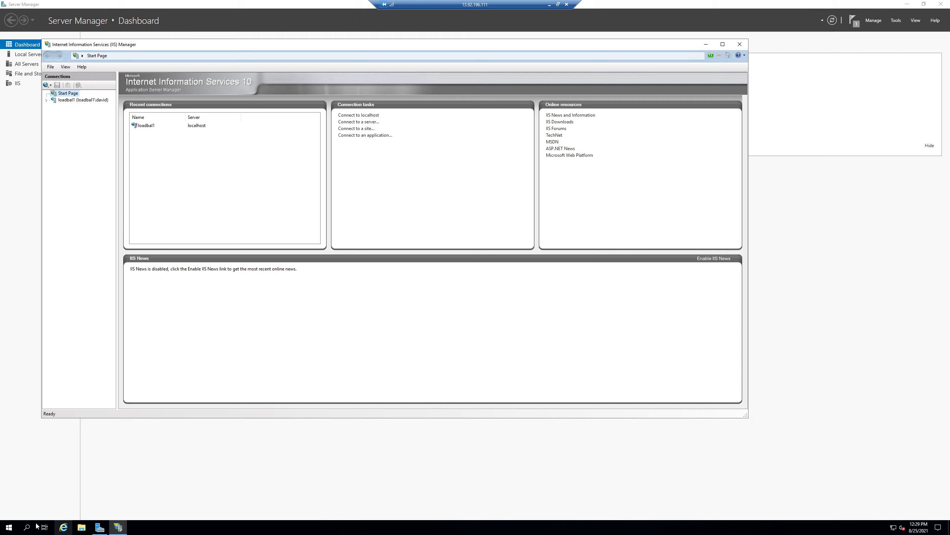
Step: Create a new Notepad document on loadbal1 containing the heading <h1> Default Load1 </h1>
{"action": "left_click", "coordinate": [9, 527]}
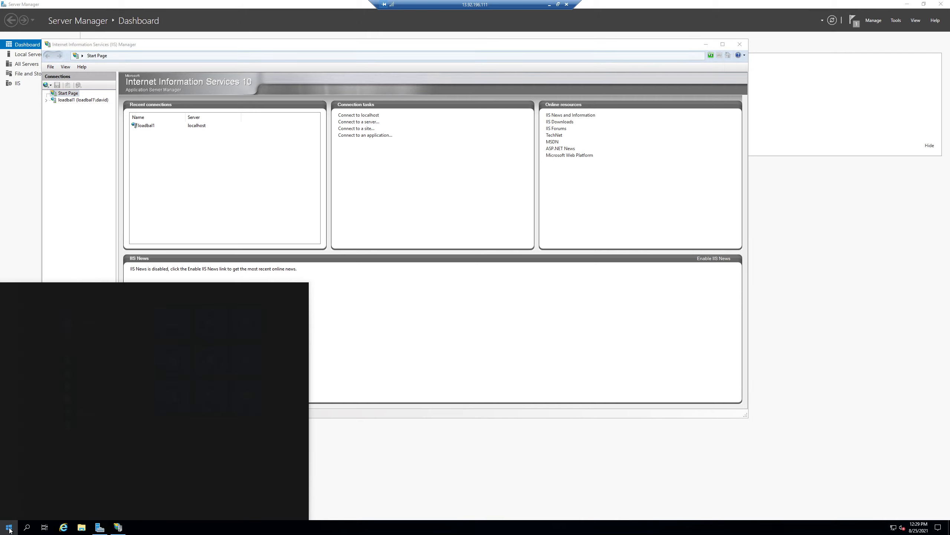
{"action": "type", "text": "note"}
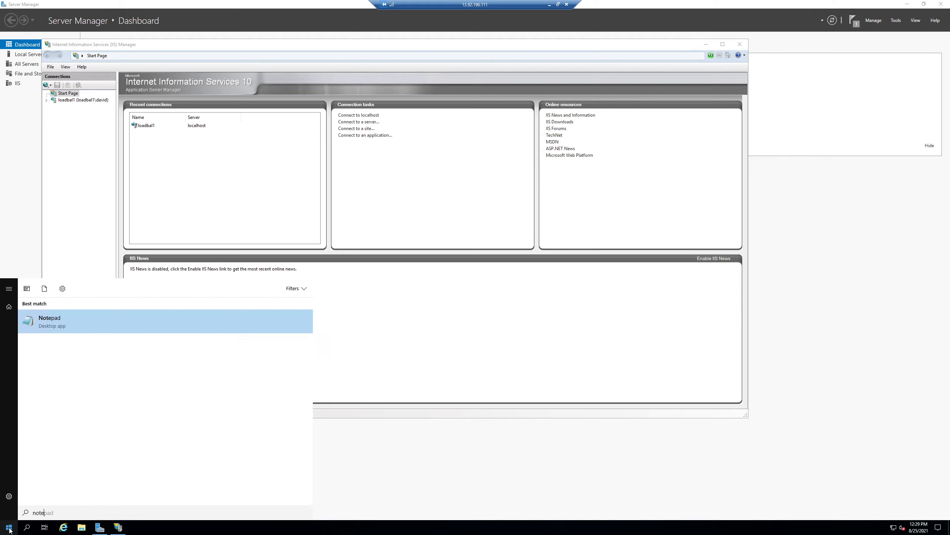
{"action": "key", "text": "Return"}
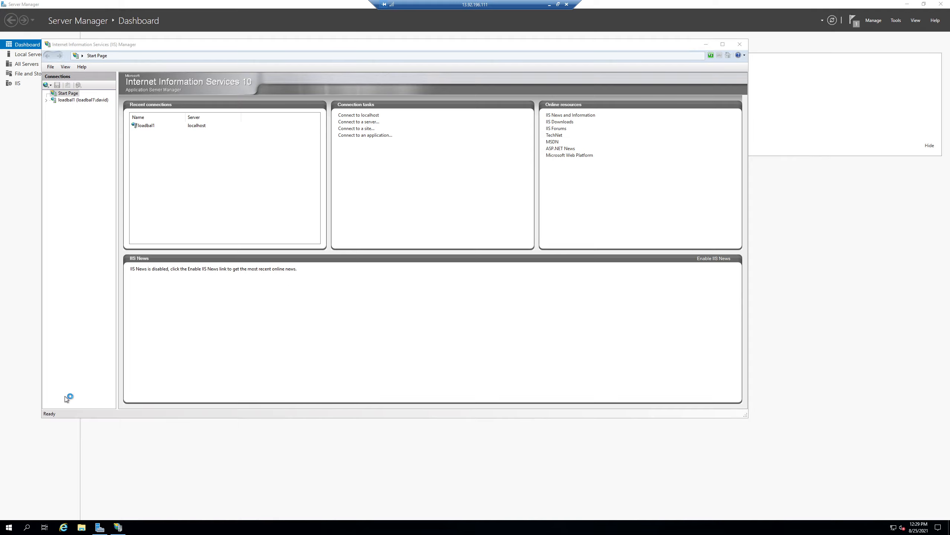
{"action": "type", "text": "<"}
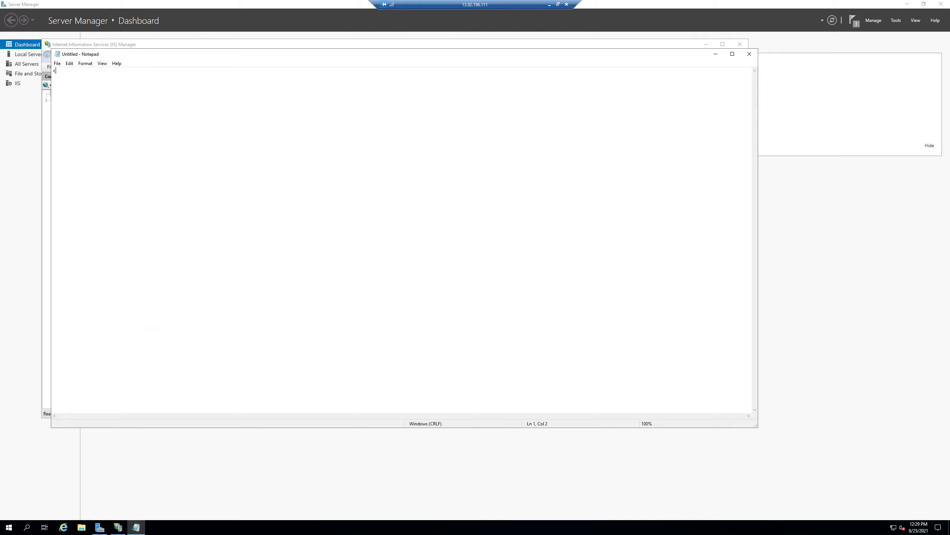
{"action": "type", "text": "h1> Defaul"}
{"action": "type", "text": "t Load1 </h1>"}
Step: Start saving the Load1 page in C:\inetpub\wwwroot with the file type All Files
{"action": "key", "text": "ctrl+s"}
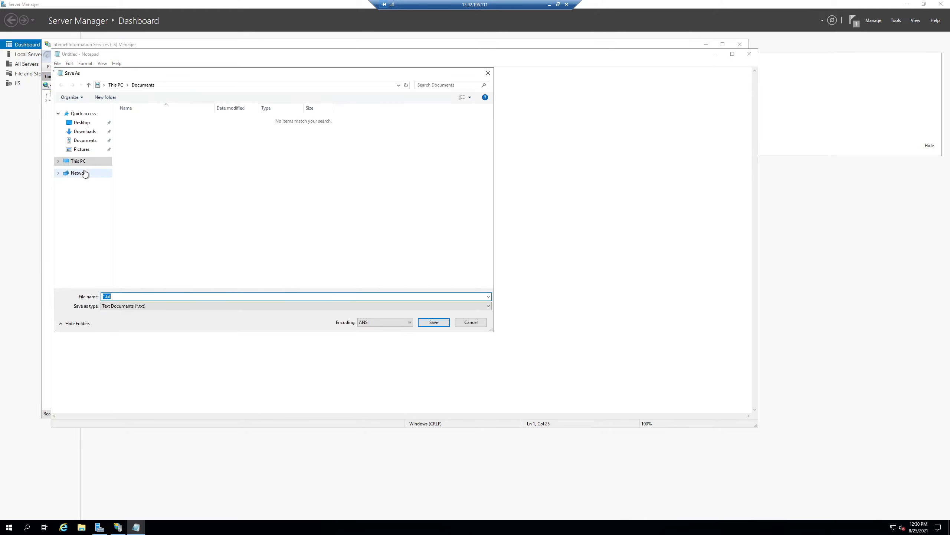
{"action": "left_click", "coordinate": [58, 160]}
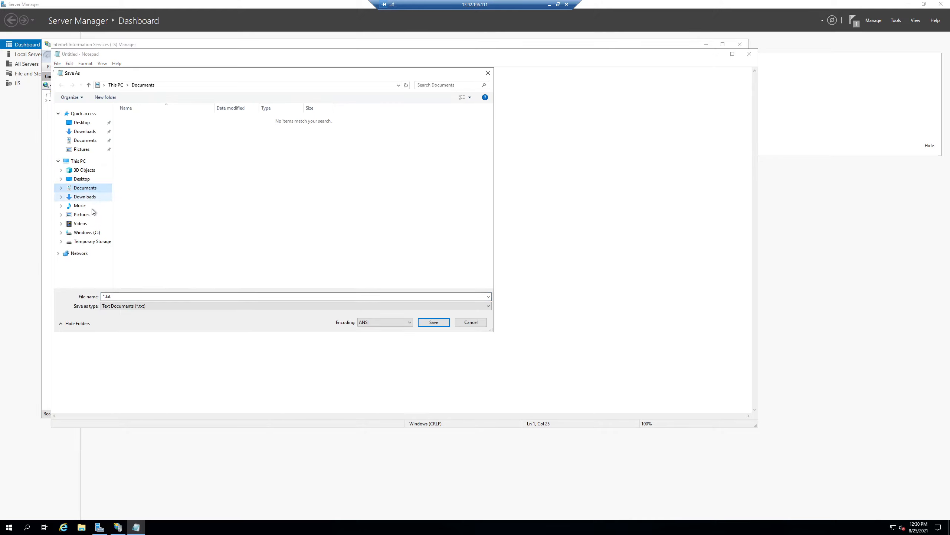
{"action": "left_click", "coordinate": [89, 233]}
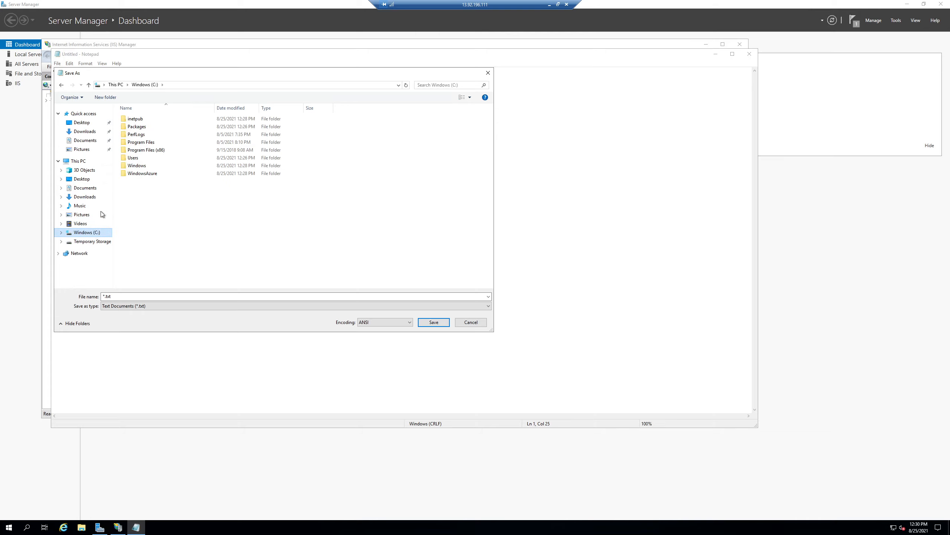
{"action": "double_click", "coordinate": [143, 120]}
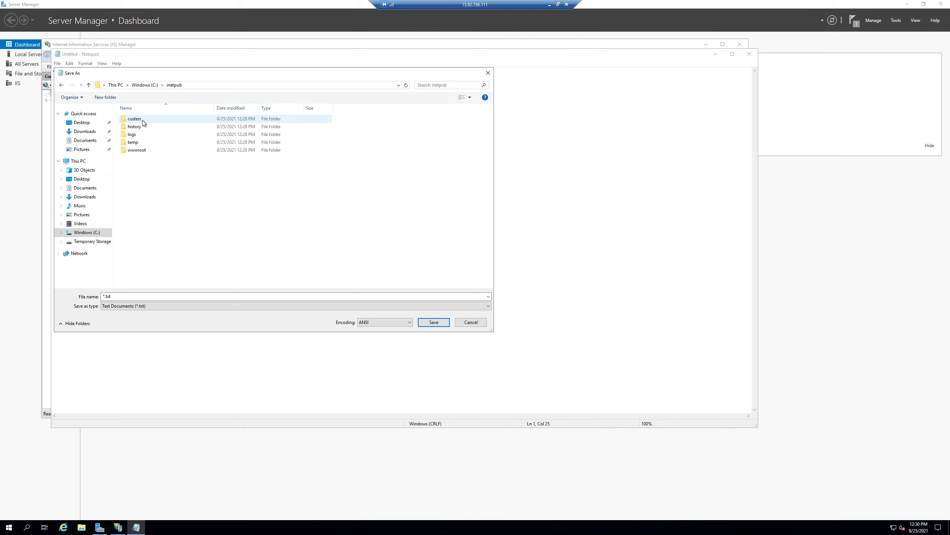
{"action": "double_click", "coordinate": [143, 151]}
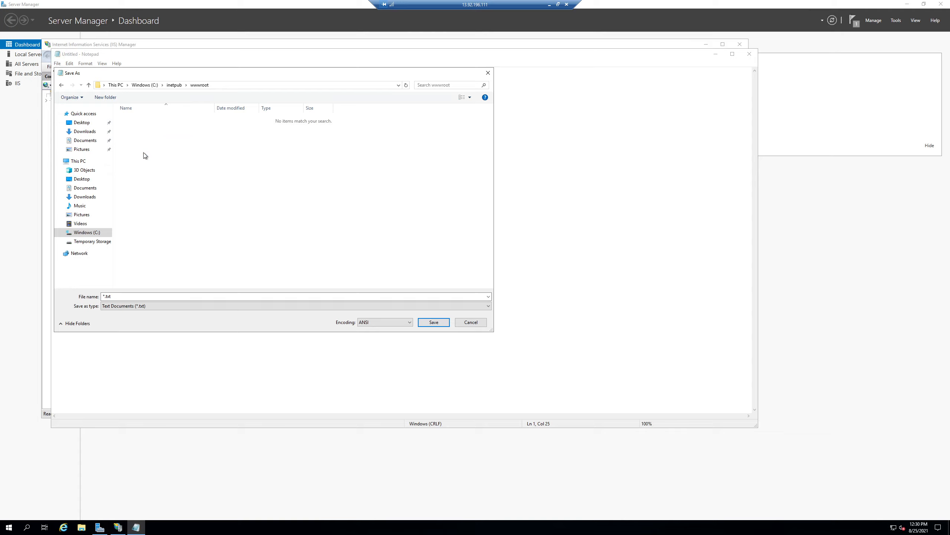
{"action": "left_click", "coordinate": [150, 305]}
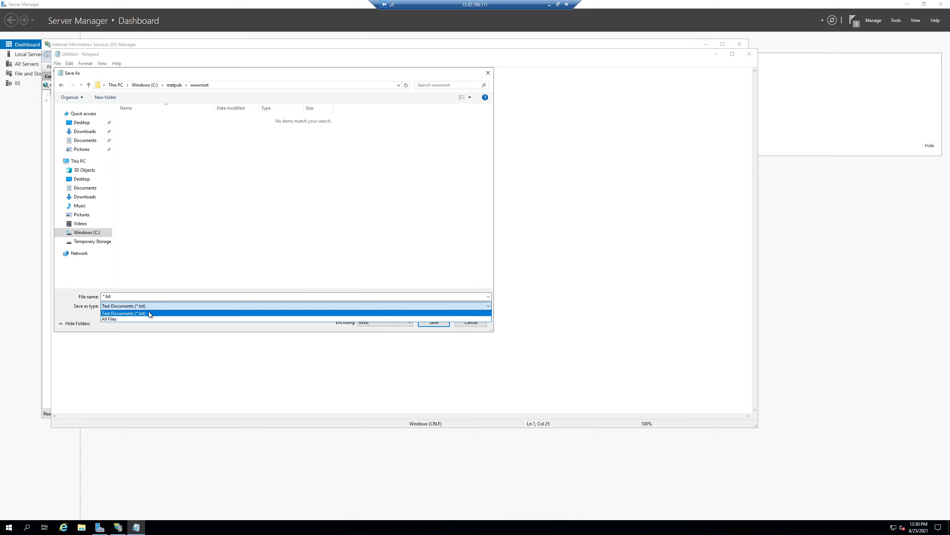
{"action": "left_click", "coordinate": [148, 320]}
Step: Name the Load1 page Default.html and save it
{"action": "left_click", "coordinate": [148, 296]}
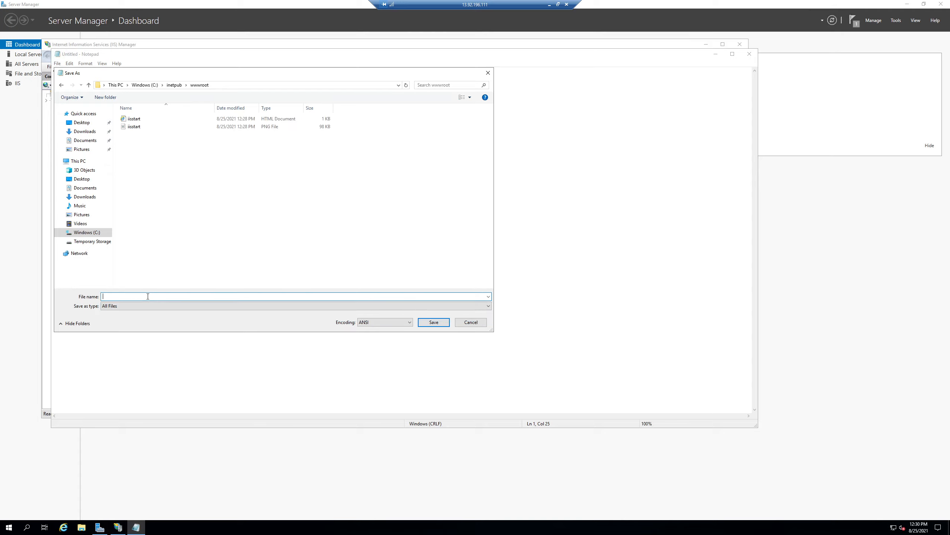
{"action": "type", "text": "Defau"}
{"action": "type", "text": "\""}
{"action": "key", "text": "ctrl+a"}
{"action": "key", "text": "Return"}
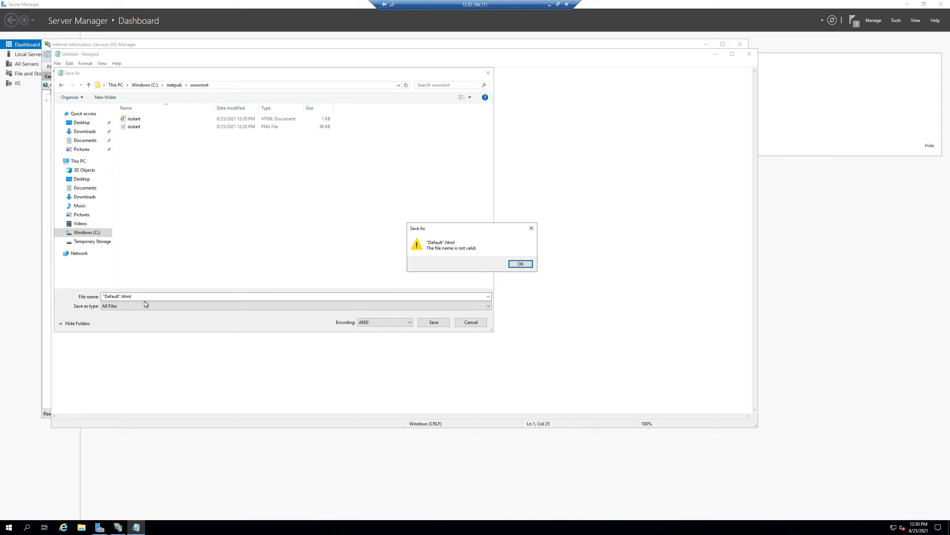
{"action": "left_click", "coordinate": [520, 264]}
{"action": "left_click", "coordinate": [120, 297]}
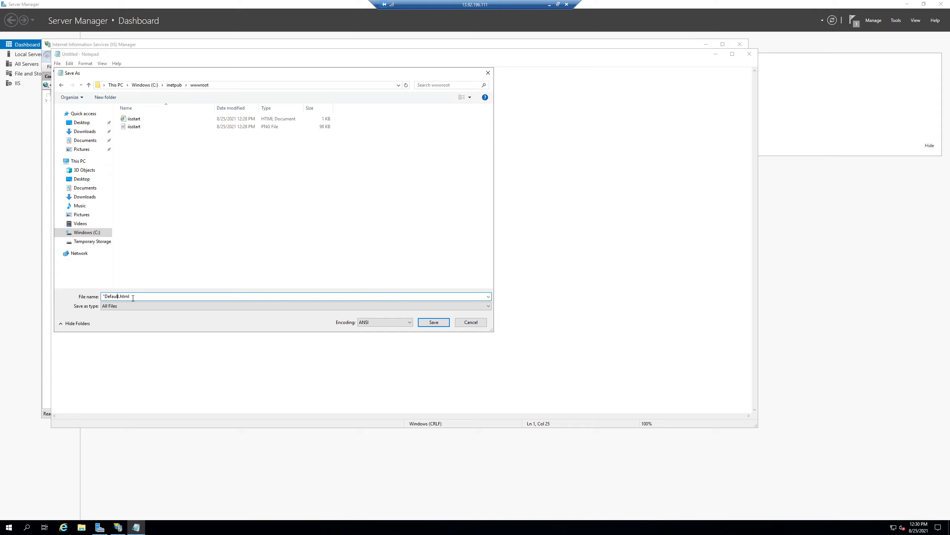
{"action": "key", "text": "BackSpace"}
{"action": "key", "text": "ctrl+a"}
{"action": "key", "text": "Return"}
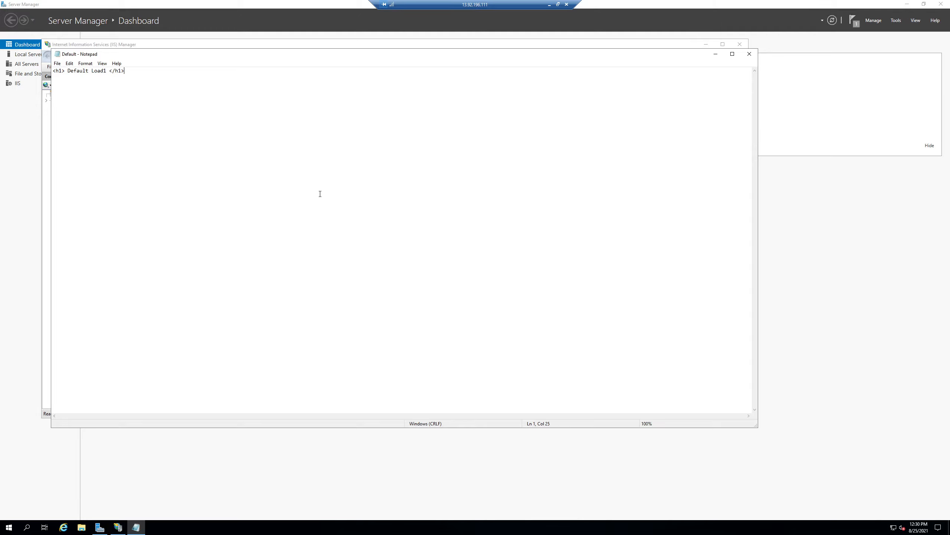
Step: Minimize Notepad, then switch to the load2 remote session and close its finished Add Roles and Features Wizard
{"action": "left_click", "coordinate": [715, 54]}
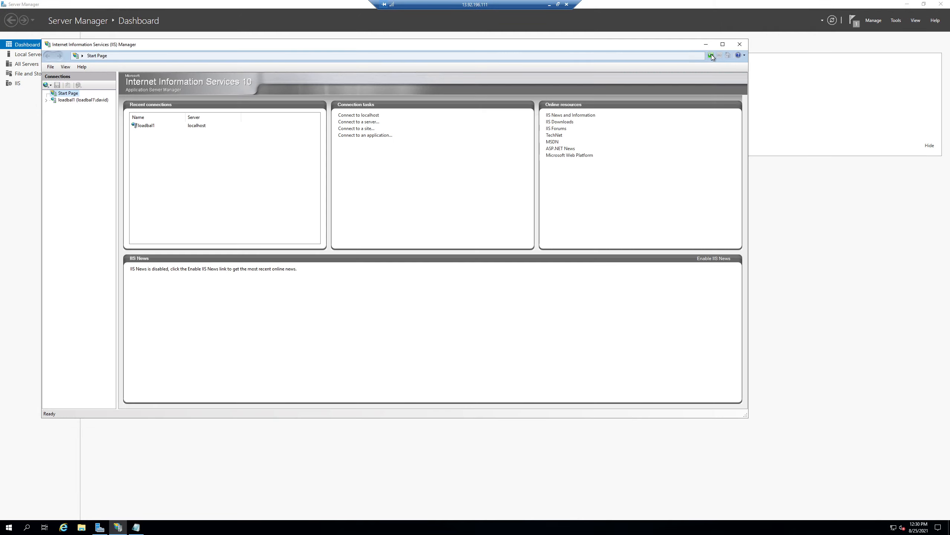
{"action": "left_click", "coordinate": [550, 4]}
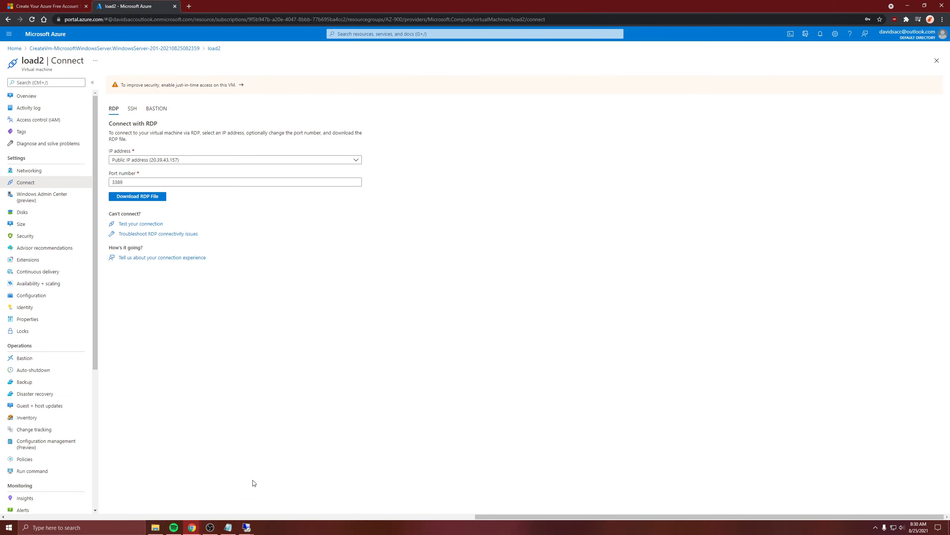
{"action": "mouse_move", "coordinate": [246, 526]}
{"action": "left_click", "coordinate": [302, 480]}
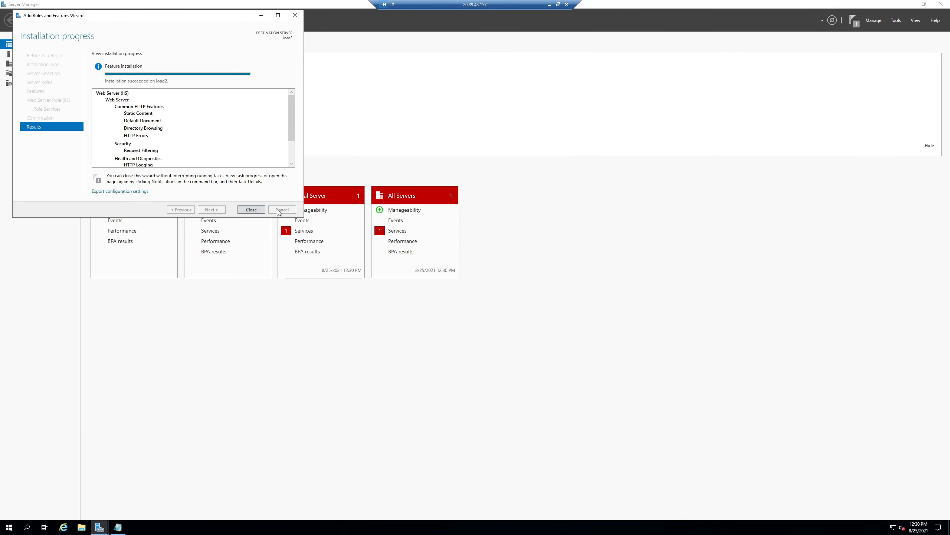
{"action": "left_click", "coordinate": [257, 211]}
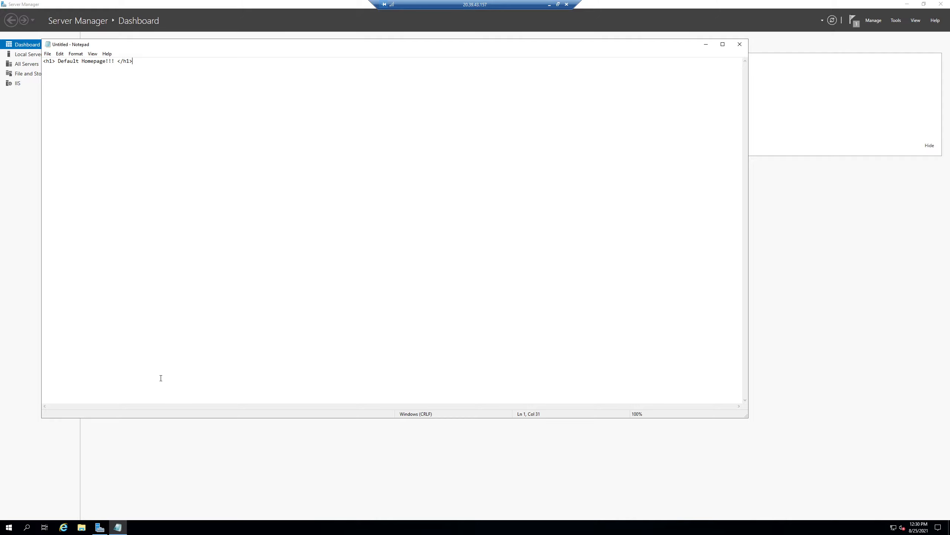
Step: Start saving the Default Homepage document on load2 in the C:\inetpub\wwwroot folder
{"action": "left_click", "coordinate": [48, 54]}
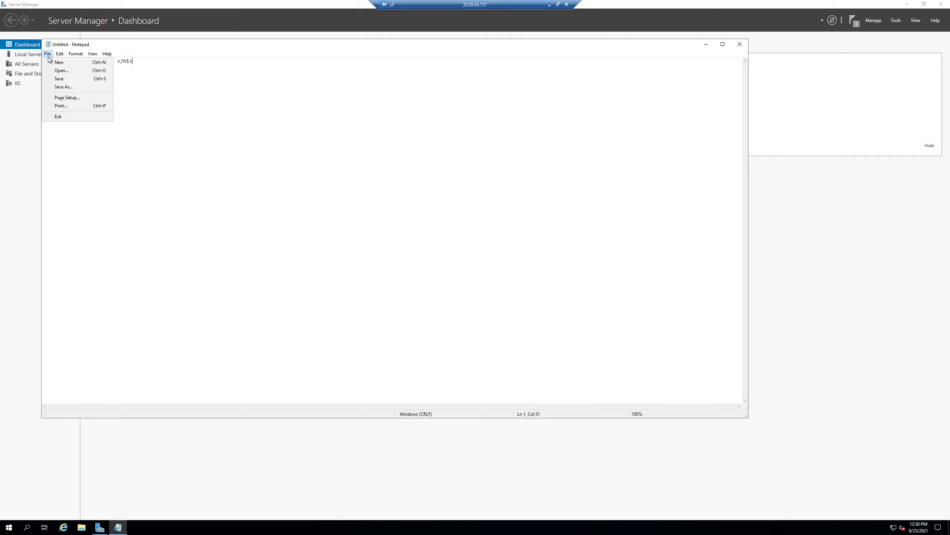
{"action": "left_click", "coordinate": [61, 85]}
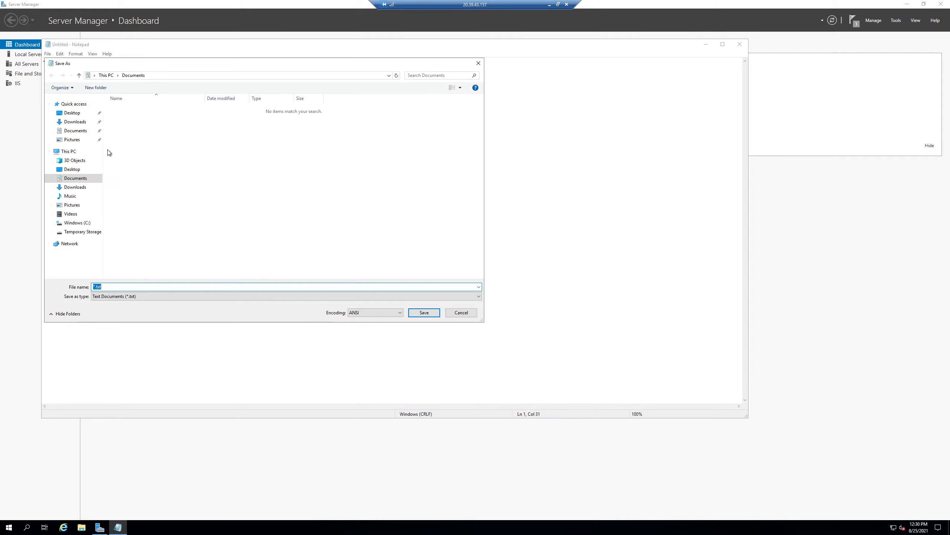
{"action": "left_click", "coordinate": [77, 223]}
{"action": "double_click", "coordinate": [154, 108]}
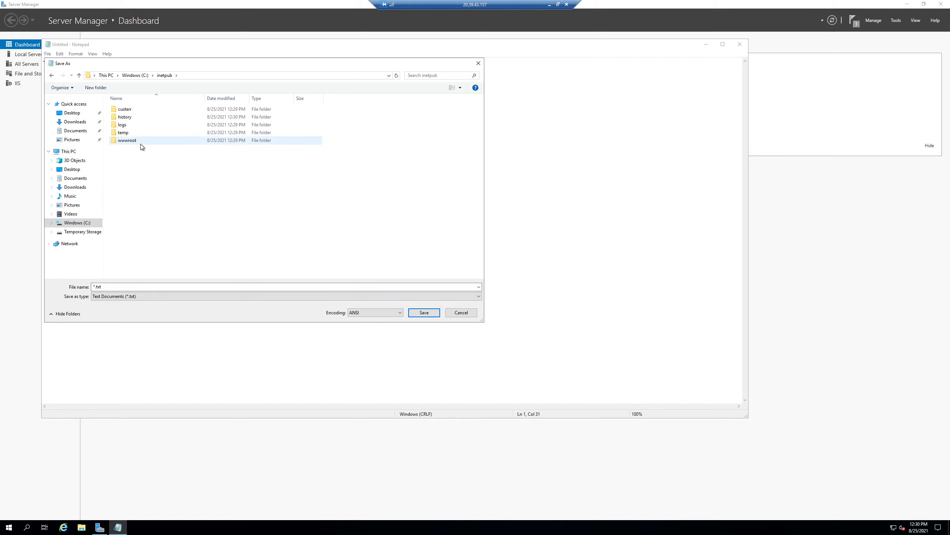
{"action": "double_click", "coordinate": [141, 142]}
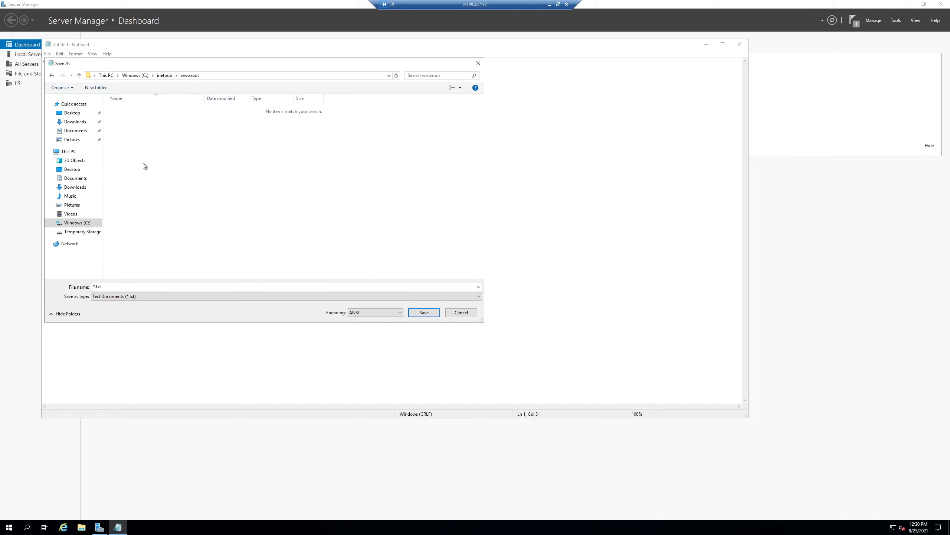
Step: Set the file type to All Files, name the load2 page Default.html and save it
{"action": "left_click", "coordinate": [159, 299]}
{"action": "left_click", "coordinate": [154, 304]}
{"action": "left_click", "coordinate": [153, 297]}
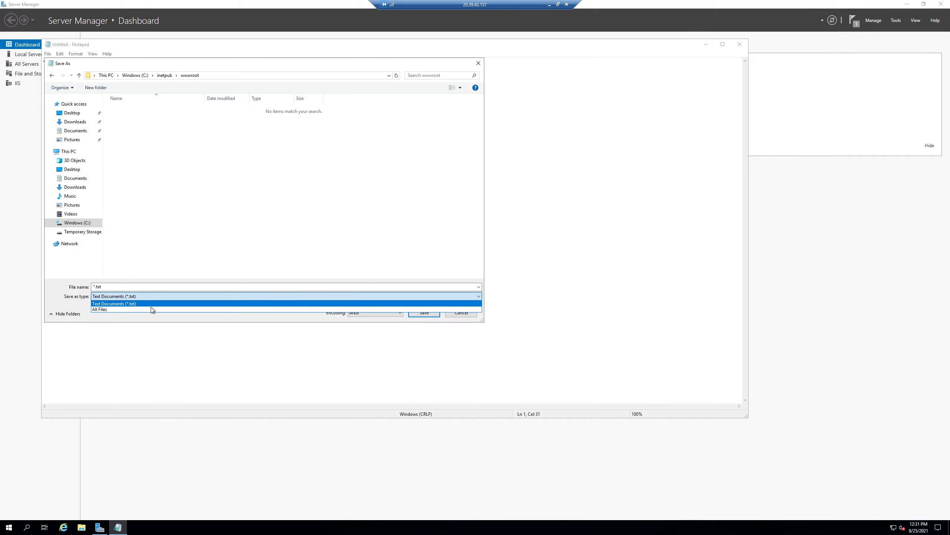
{"action": "left_click", "coordinate": [152, 309]}
{"action": "left_click", "coordinate": [154, 287]}
{"action": "type", "text": "Default.html"}
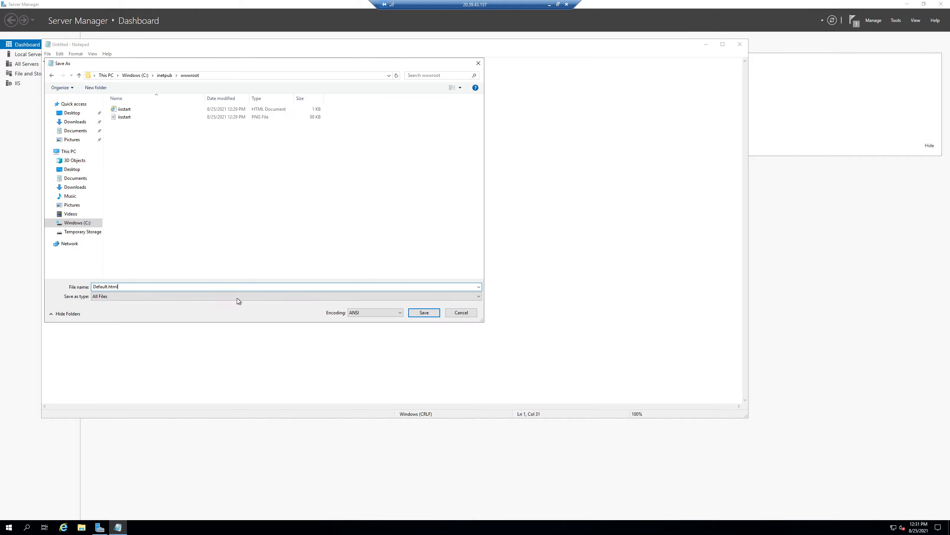
{"action": "left_click", "coordinate": [424, 312]}
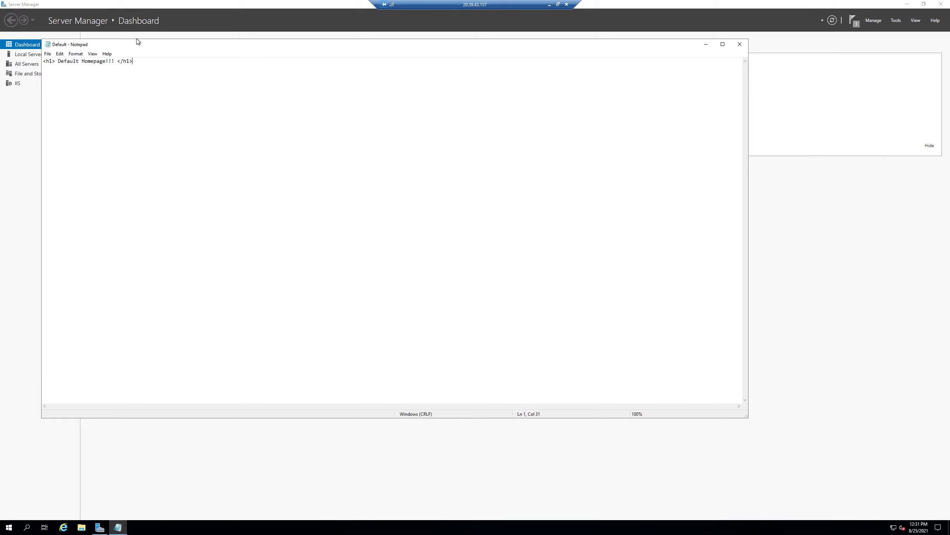
Step: Minimize the load2 remote session, copy load2's public IP address from its Azure overview and load it in a new browser tab
{"action": "left_click", "coordinate": [549, 5]}
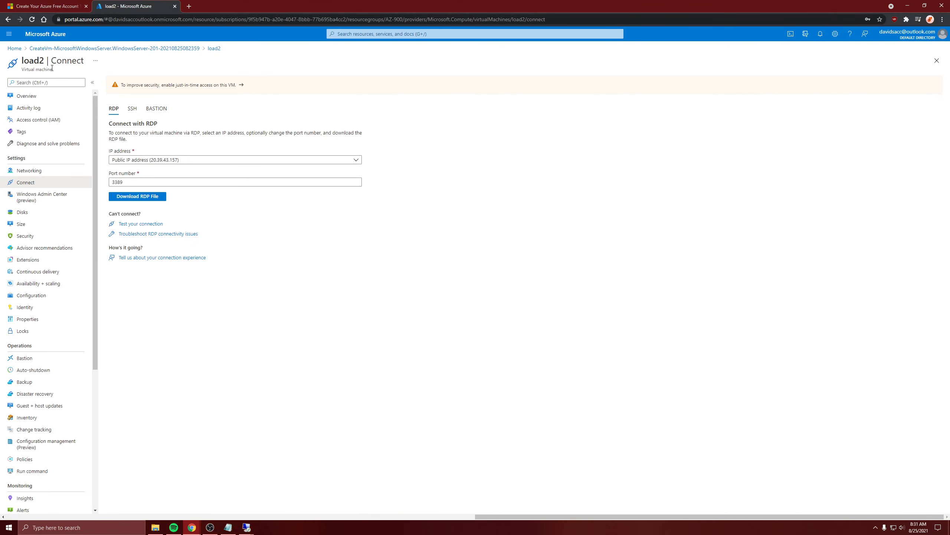
{"action": "left_click", "coordinate": [28, 96]}
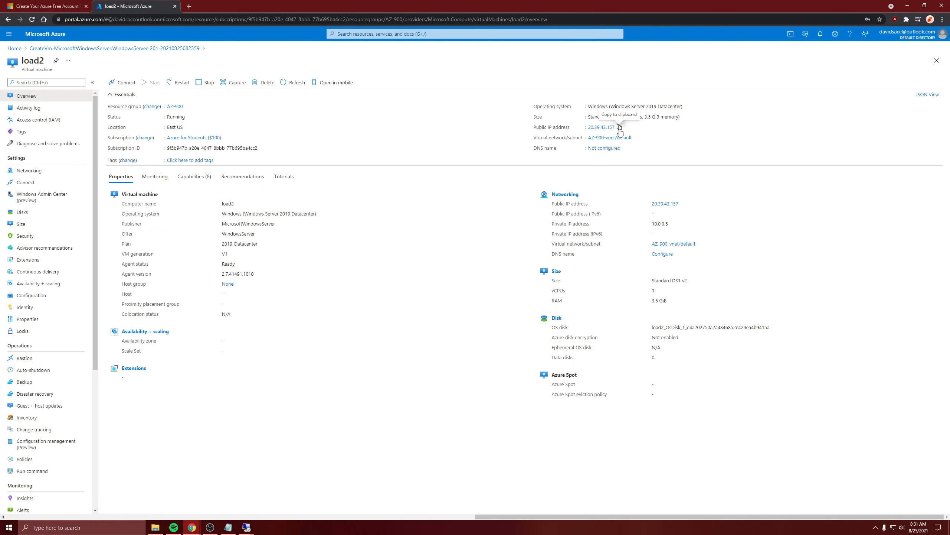
{"action": "left_click", "coordinate": [620, 128]}
{"action": "left_click", "coordinate": [189, 6]}
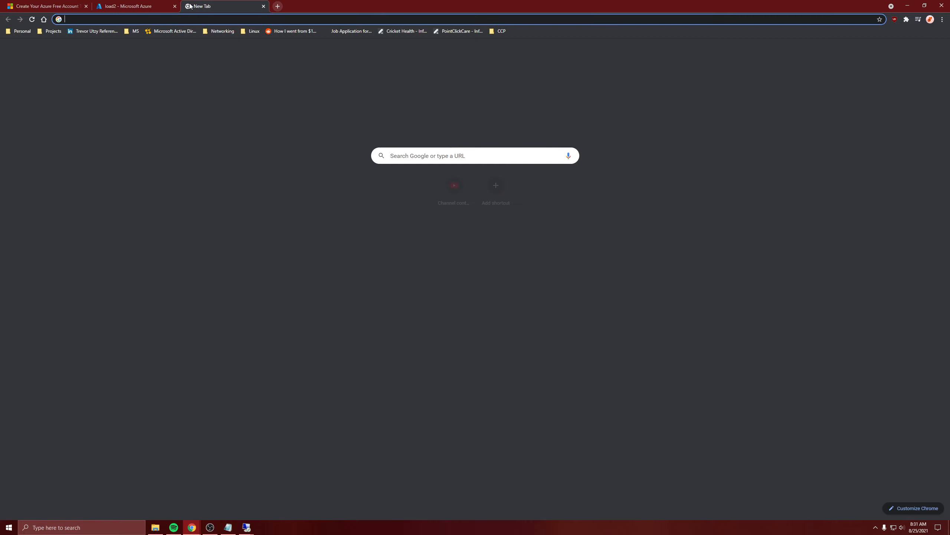
{"action": "key", "text": "ctrl+v"}
{"action": "key", "text": "Return"}
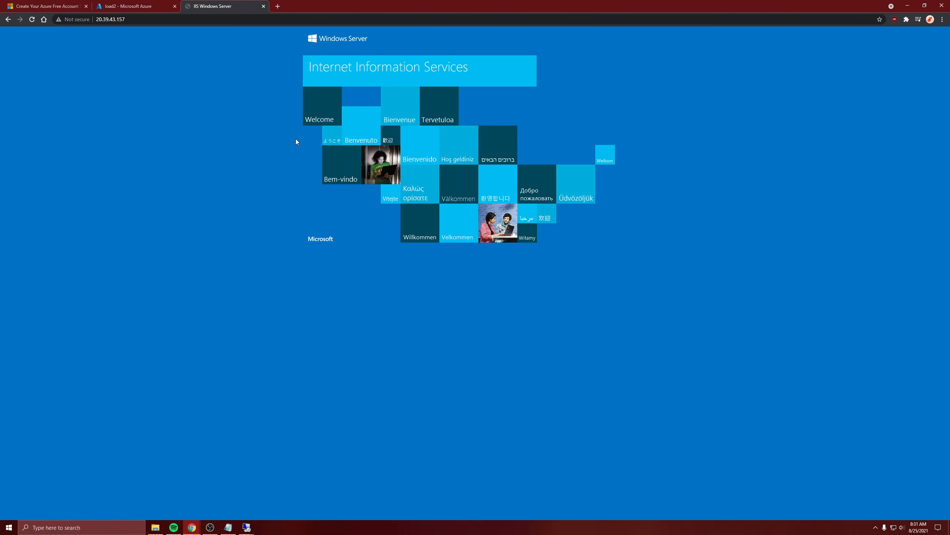
Step: Open /Default.html at load2's public IP address to check its custom homepage
{"action": "left_click", "coordinate": [138, 15]}
{"action": "left_click", "coordinate": [138, 15]}
{"action": "type", "text": "/D"}
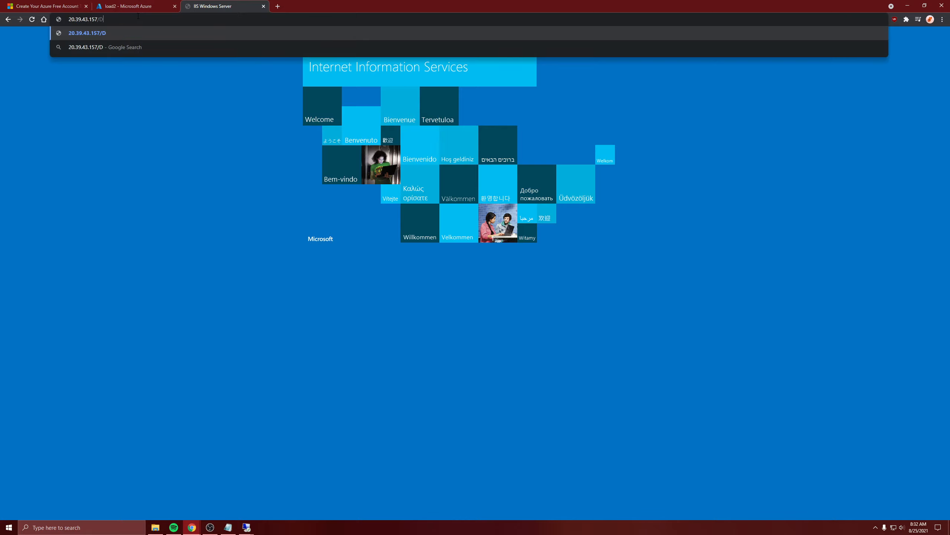
{"action": "type", "text": "efault.html"}
{"action": "key", "text": "Return"}
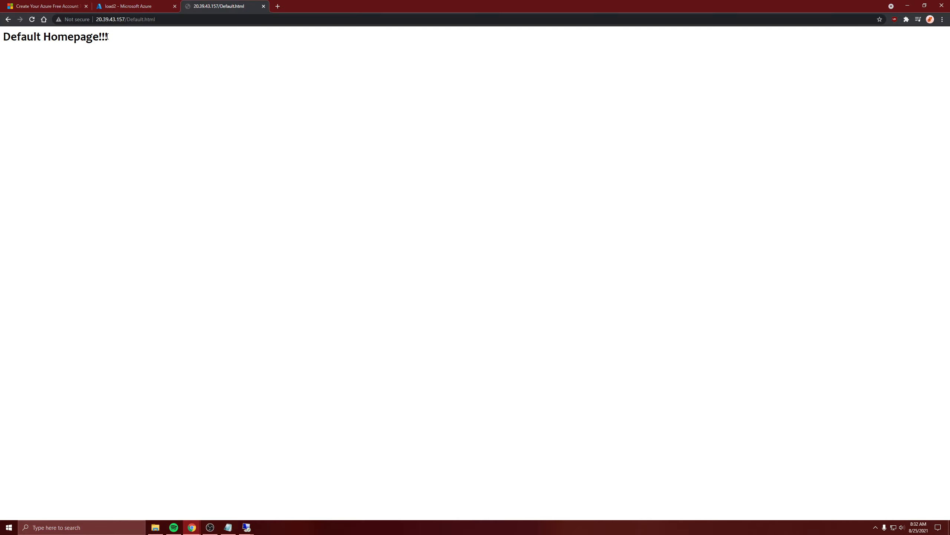
Step: Return to the Azure portal home, open the loadbal1 virtual machine and copy its public IP address
{"action": "left_click", "coordinate": [129, 6]}
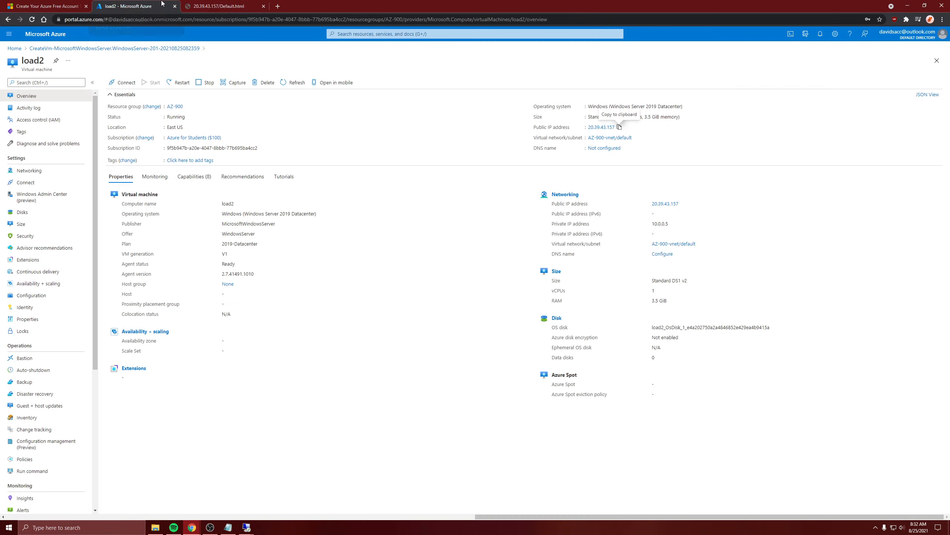
{"action": "left_click", "coordinate": [81, 49]}
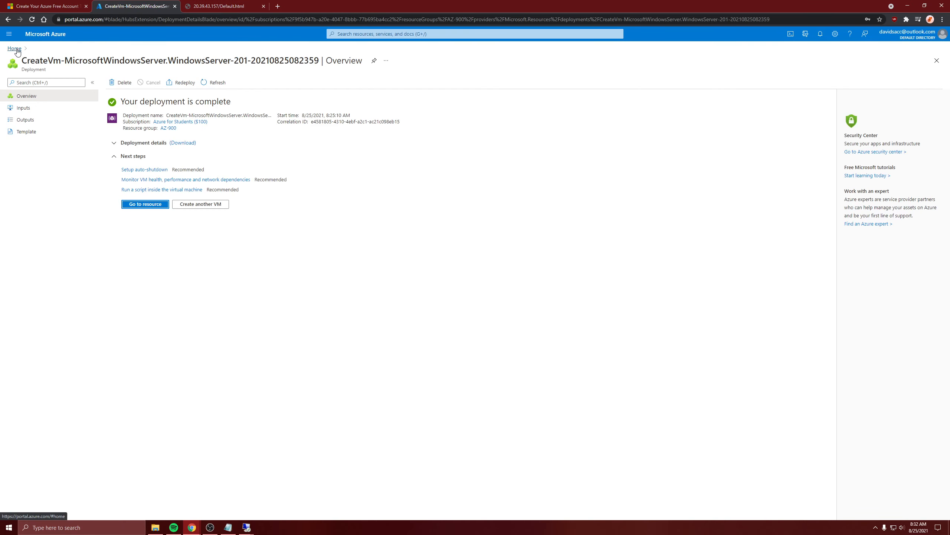
{"action": "left_click", "coordinate": [14, 49]}
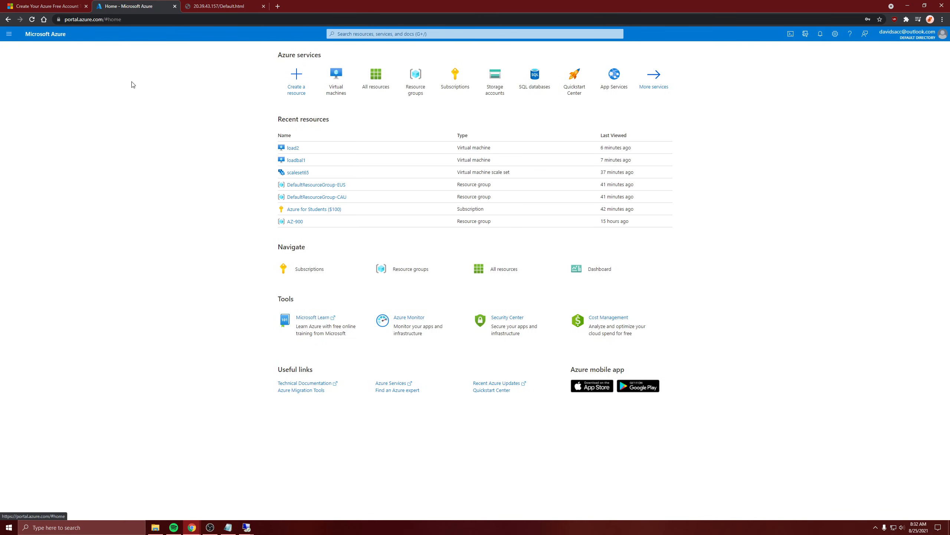
{"action": "left_click", "coordinate": [295, 161]}
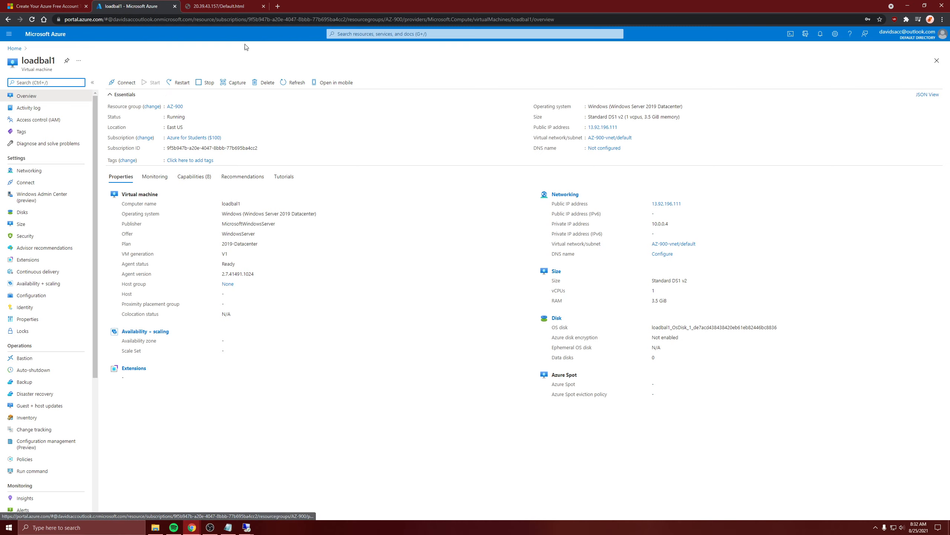
{"action": "left_click", "coordinate": [621, 127]}
Step: Load loadbal1's copied public IP address in a new browser tab
{"action": "left_click", "coordinate": [277, 6]}
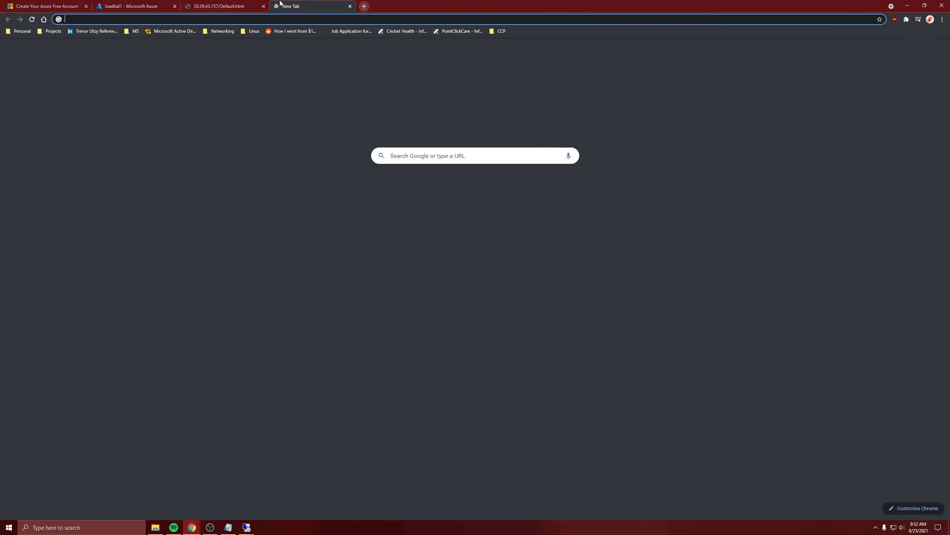
{"action": "left_click", "coordinate": [238, 16]}
{"action": "key", "text": "ctrl+v"}
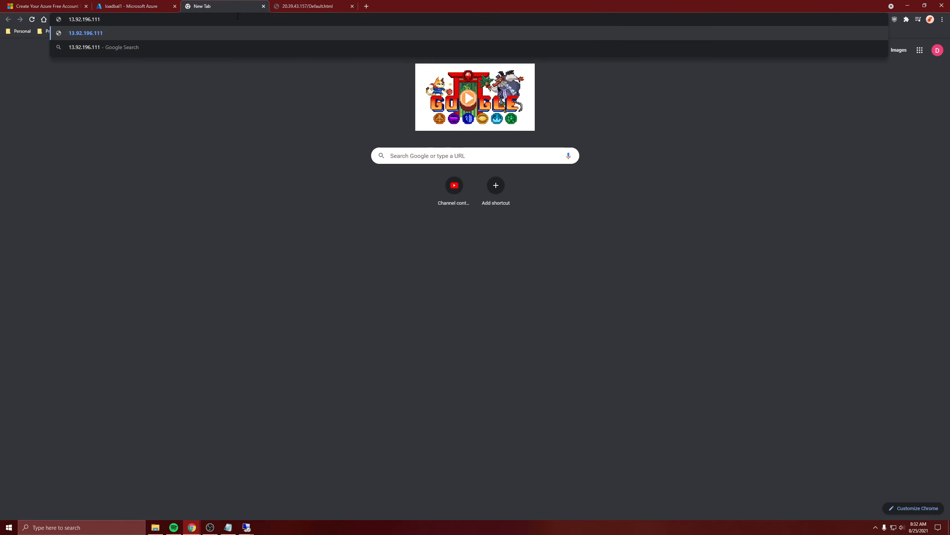
{"action": "key", "text": "Return"}
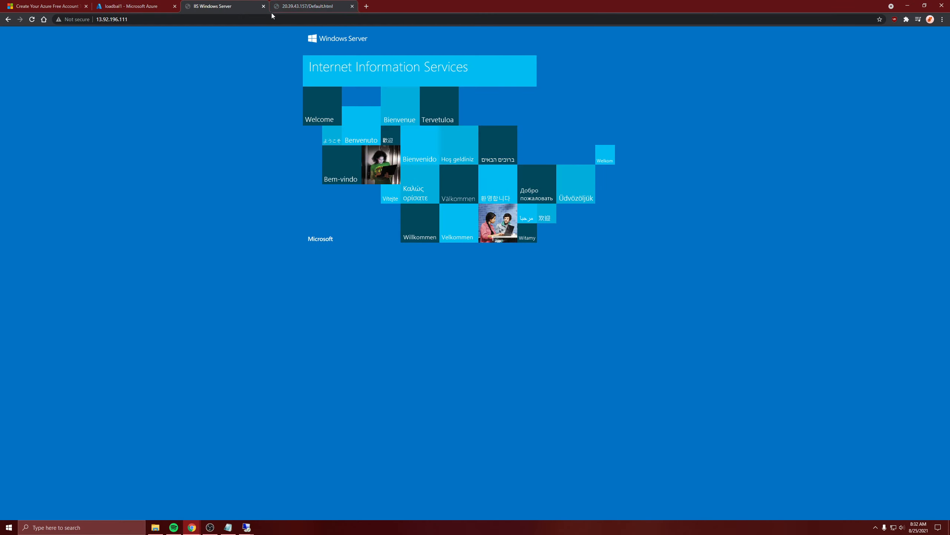
Step: Open /Default.html at loadbal1's public IP address to check its custom homepage
{"action": "left_click", "coordinate": [270, 17]}
{"action": "left_click", "coordinate": [270, 17]}
{"action": "type", "text": "/De"}
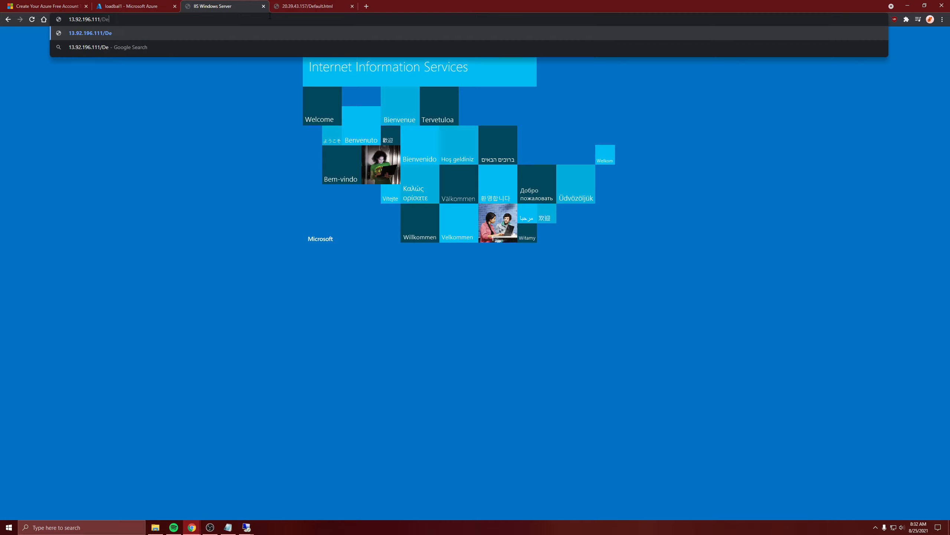
{"action": "type", "text": "fault.html"}
{"action": "key", "text": "Return"}
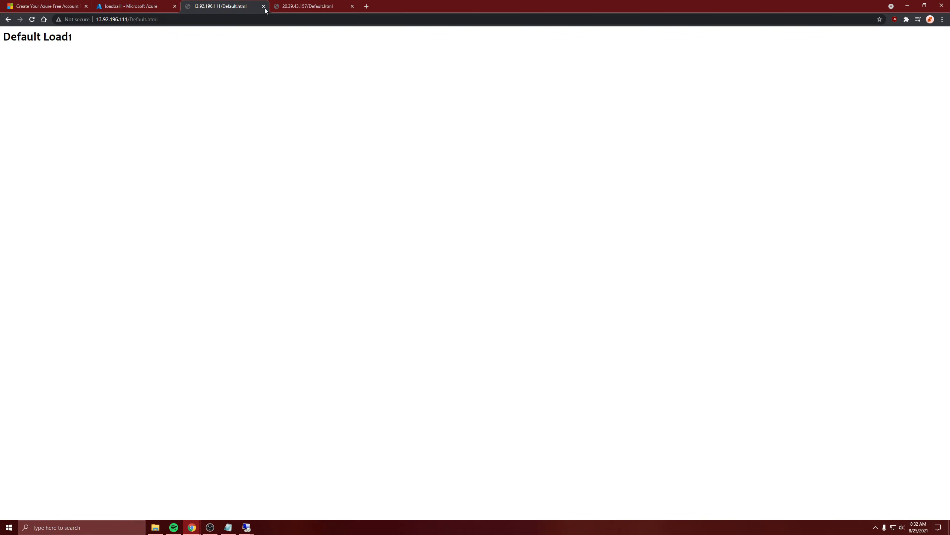
Step: Compare the Default.html pages served by loadbal1 and load2, then return to the loadbal1 overview in Azure
{"action": "left_click", "coordinate": [299, 5]}
{"action": "left_click", "coordinate": [125, 4]}
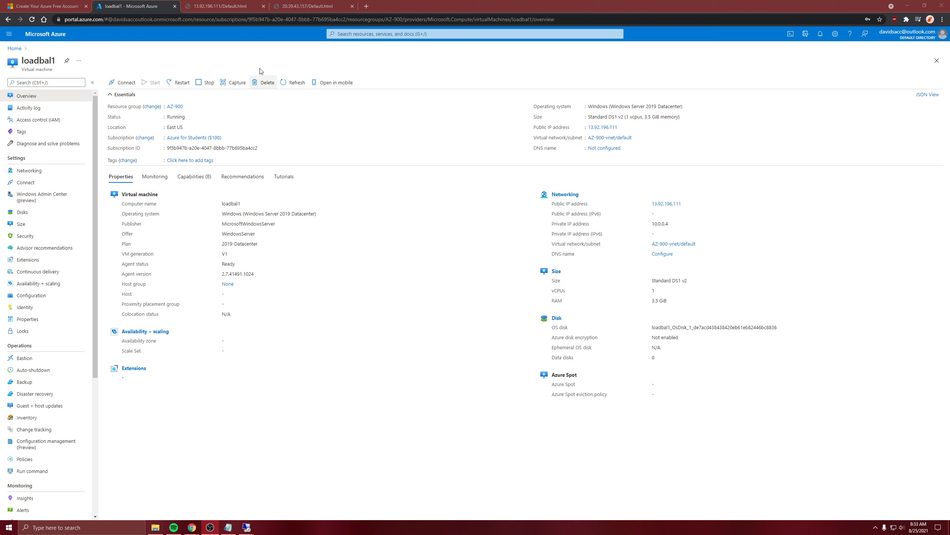
{"action": "left_click", "coordinate": [304, 6]}
{"action": "left_click", "coordinate": [129, 6]}
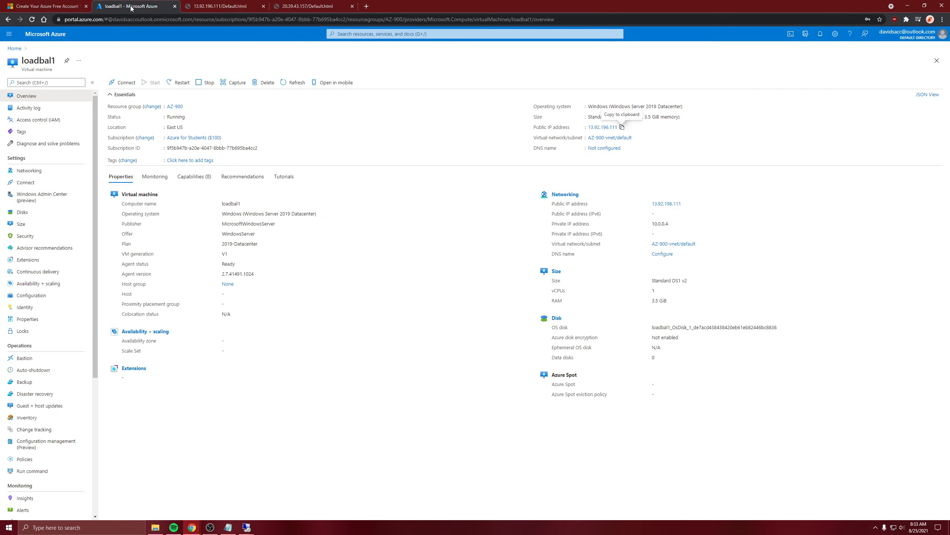
{"action": "left_click", "coordinate": [215, 6]}
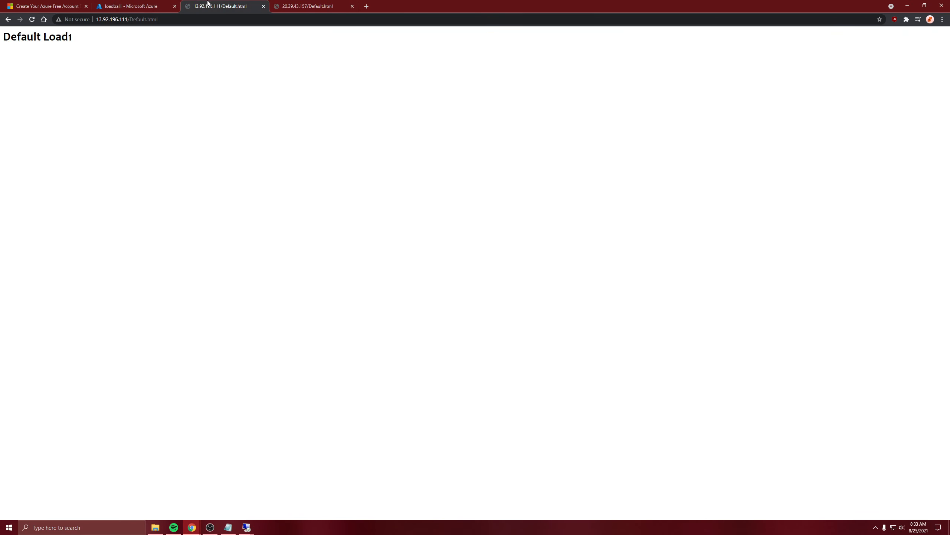
{"action": "left_click", "coordinate": [296, 4]}
{"action": "left_click", "coordinate": [229, 6]}
{"action": "left_click", "coordinate": [155, 3]}
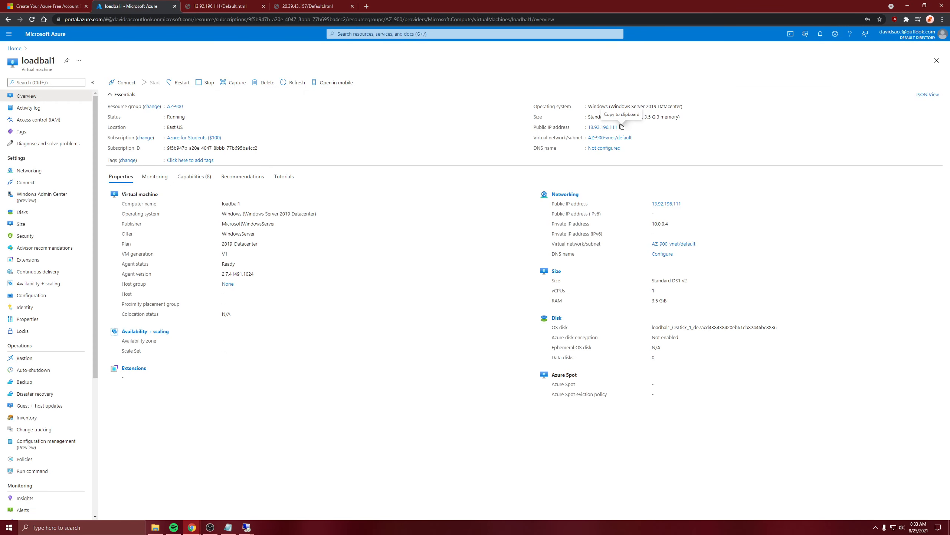
{"action": "key", "text": "alt+Tab"}
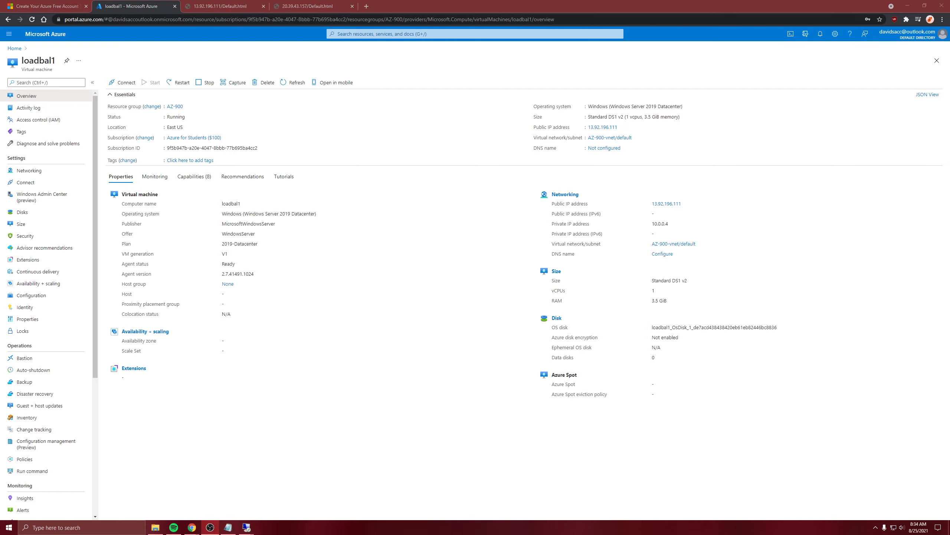
{"action": "left_click_drag", "start_coordinate": [360, 206], "coordinate": [299, 187]}
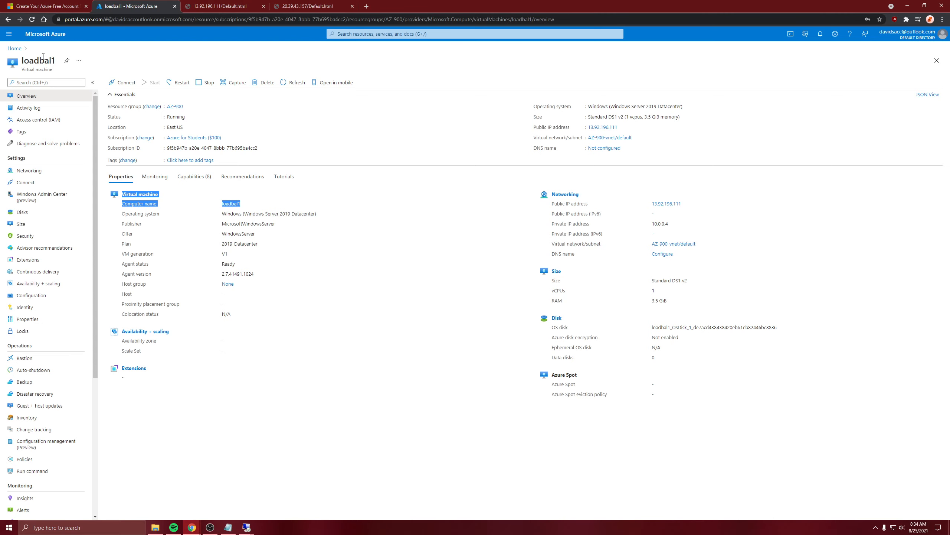
Step: Search the Azure resources available for creation for "public ip" and start creating a Public IP address
{"action": "left_click", "coordinate": [12, 49]}
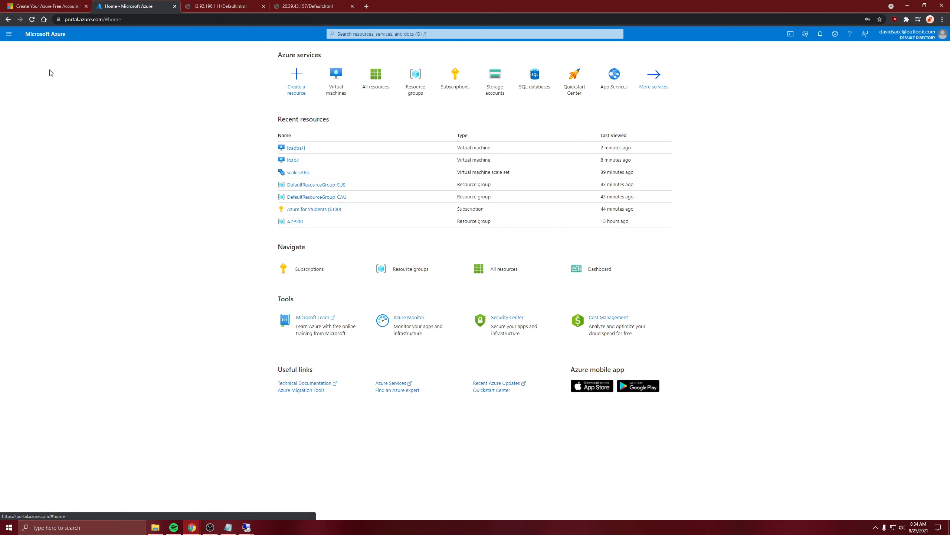
{"action": "left_click", "coordinate": [297, 81]}
{"action": "type", "text": "public ip"}
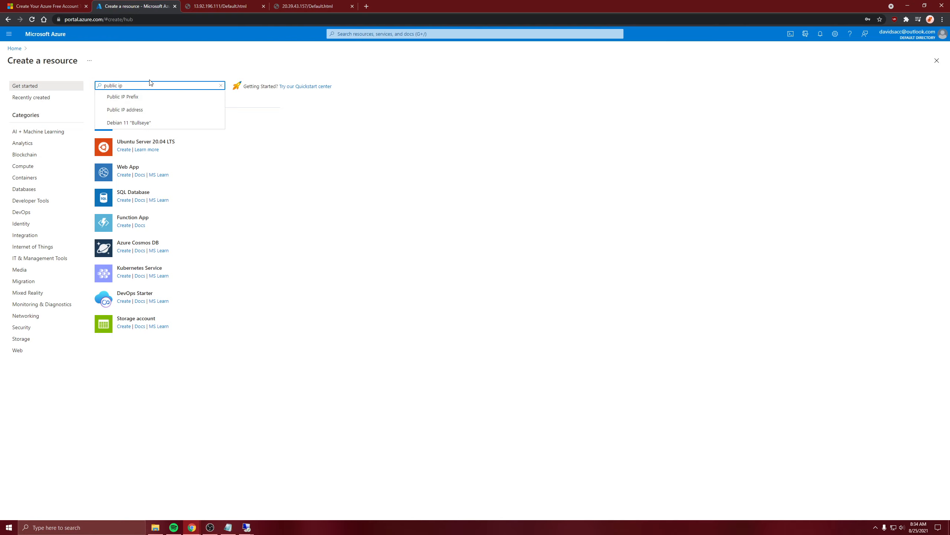
{"action": "left_click", "coordinate": [151, 110]}
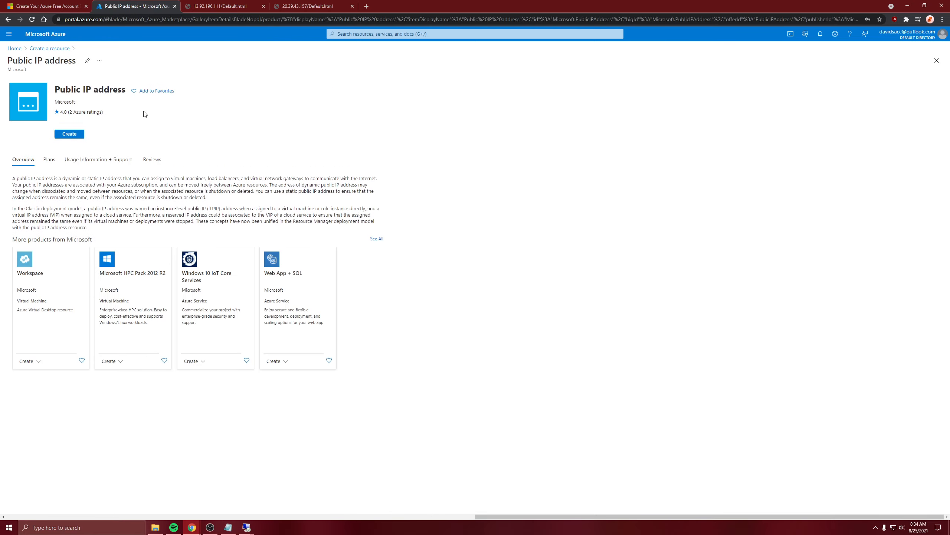
{"action": "left_click", "coordinate": [68, 135]}
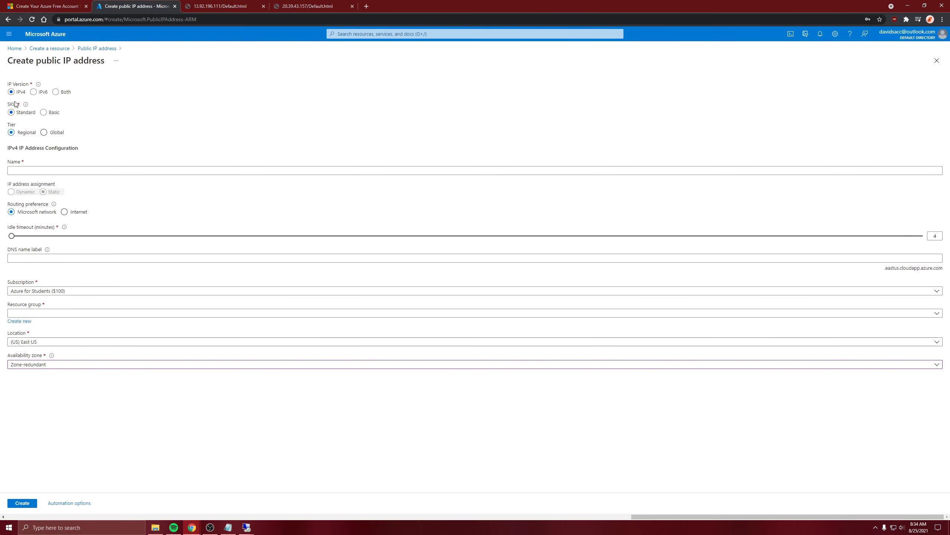
Step: Choose the Basic SKU for the public IP address and name it load-IP
{"action": "left_click", "coordinate": [44, 112]}
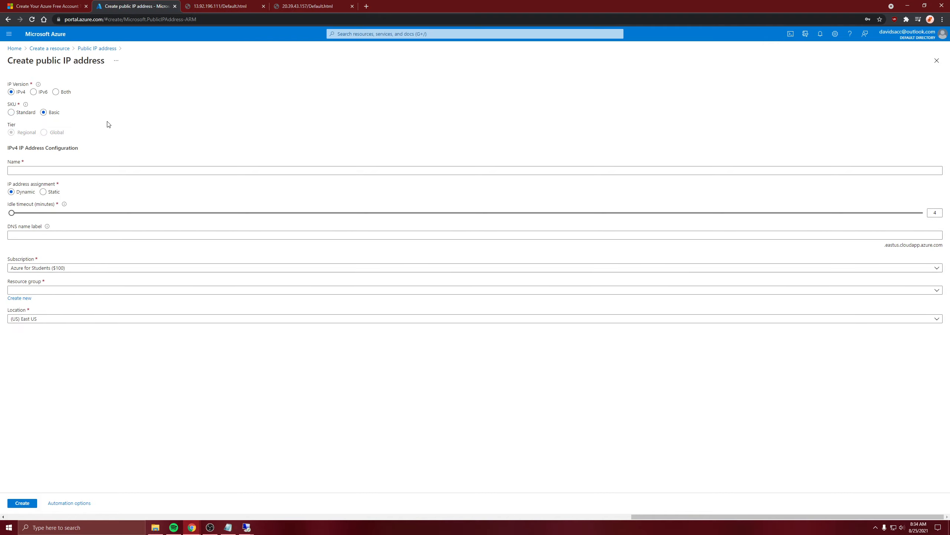
{"action": "left_click", "coordinate": [27, 170]}
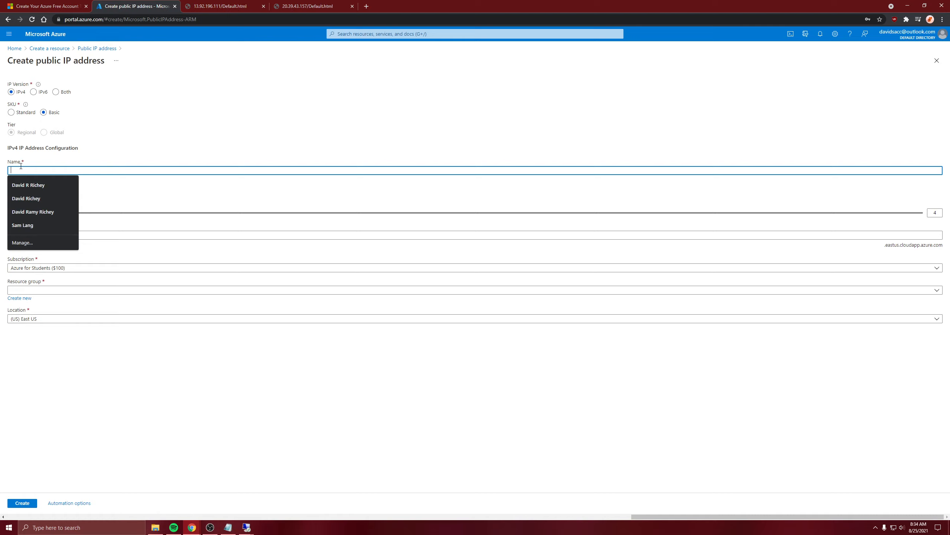
{"action": "type", "text": "load-IP"}
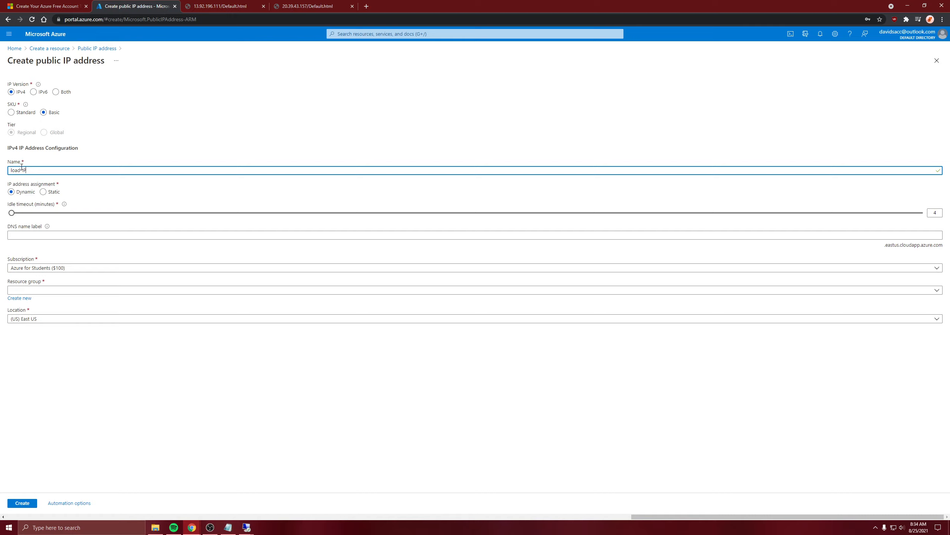
Step: Set load-IP to static IP address assignment in resource group AZ-900 and create the public IP address
{"action": "left_click", "coordinate": [45, 192]}
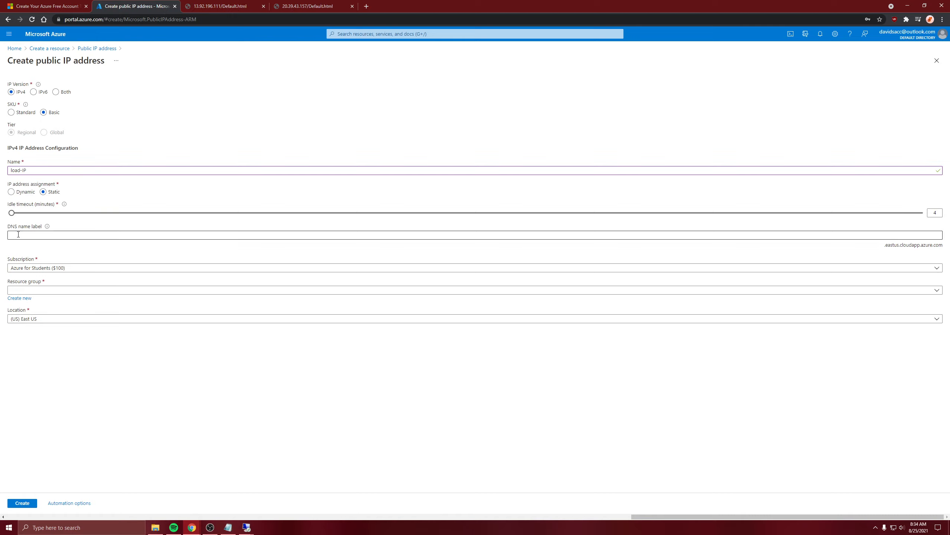
{"action": "left_click", "coordinate": [34, 290]}
{"action": "left_click", "coordinate": [34, 316]}
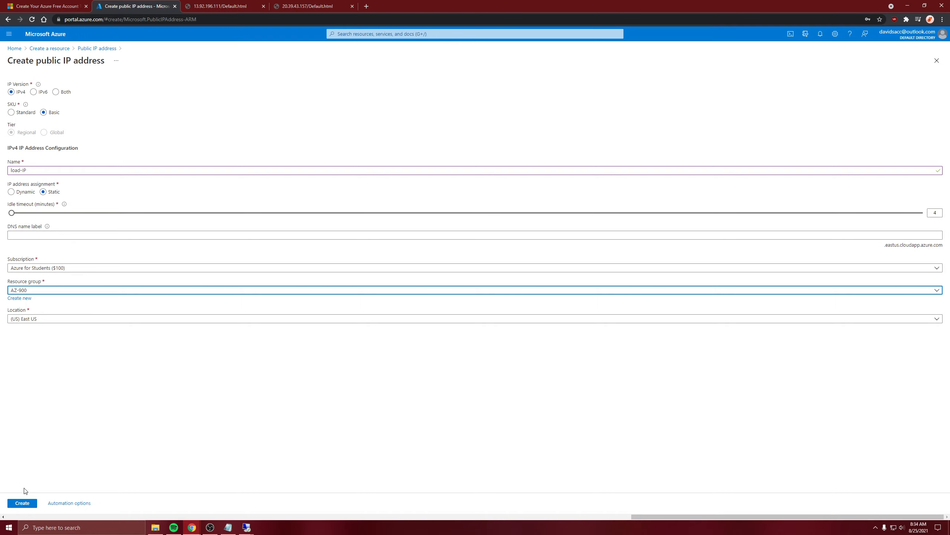
{"action": "left_click", "coordinate": [25, 502]}
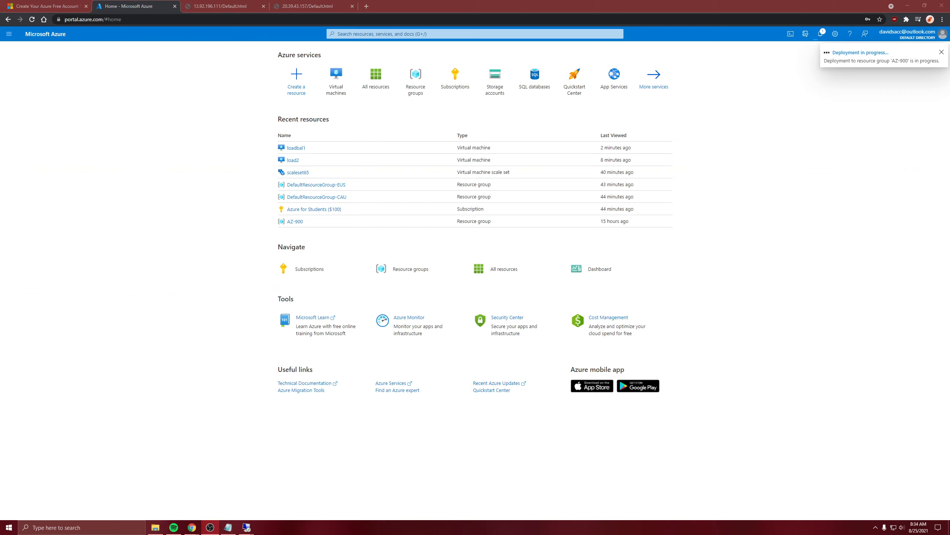
Step: Open the public IP address deployment and view the overview of the load-IP resource
{"action": "left_click", "coordinate": [840, 51]}
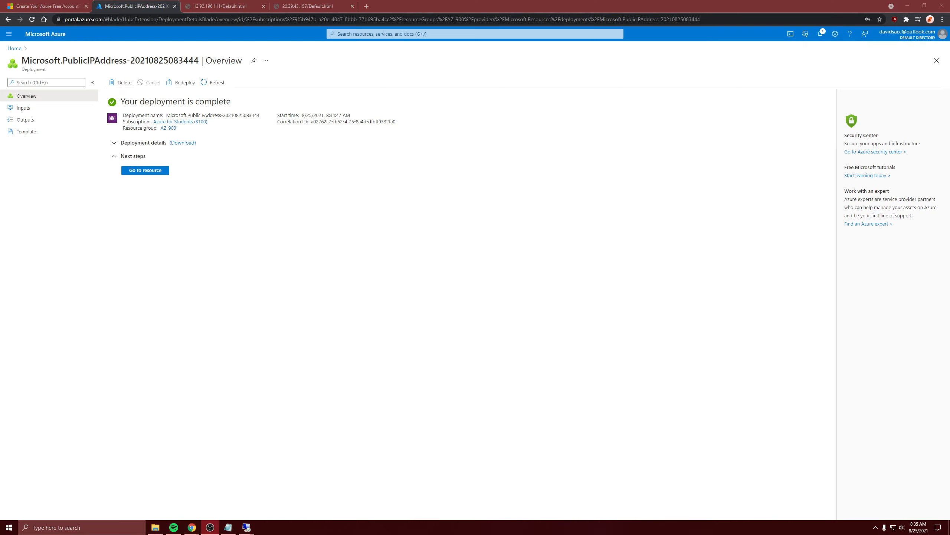
{"action": "left_click", "coordinate": [627, 309]}
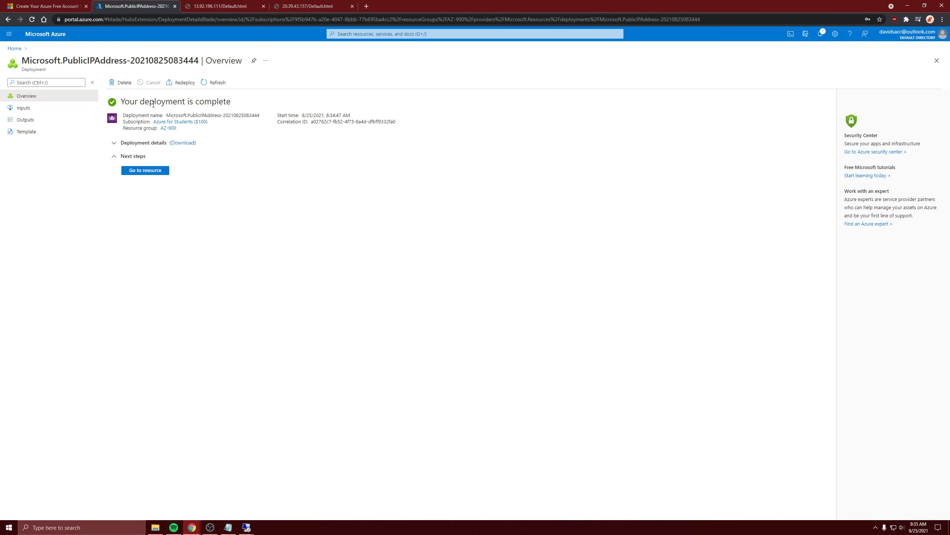
{"action": "left_click", "coordinate": [163, 170]}
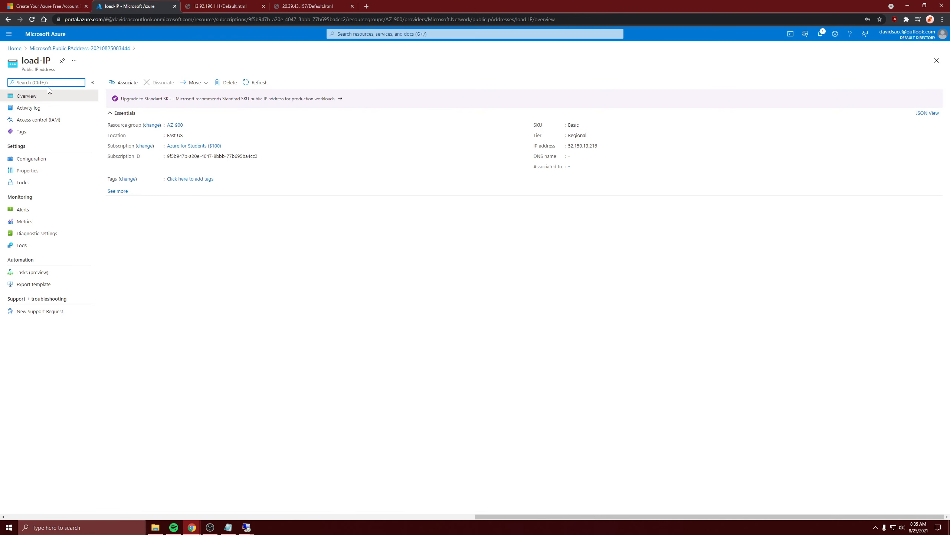
Step: Return to the Azure home page and search the resources available for creation for "load balancer"
{"action": "left_click", "coordinate": [11, 49]}
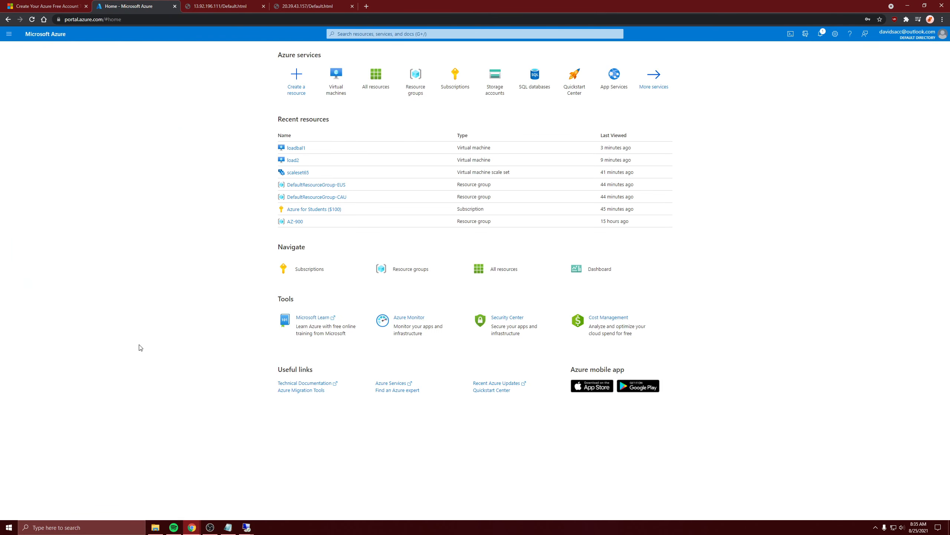
{"action": "left_click", "coordinate": [293, 90]}
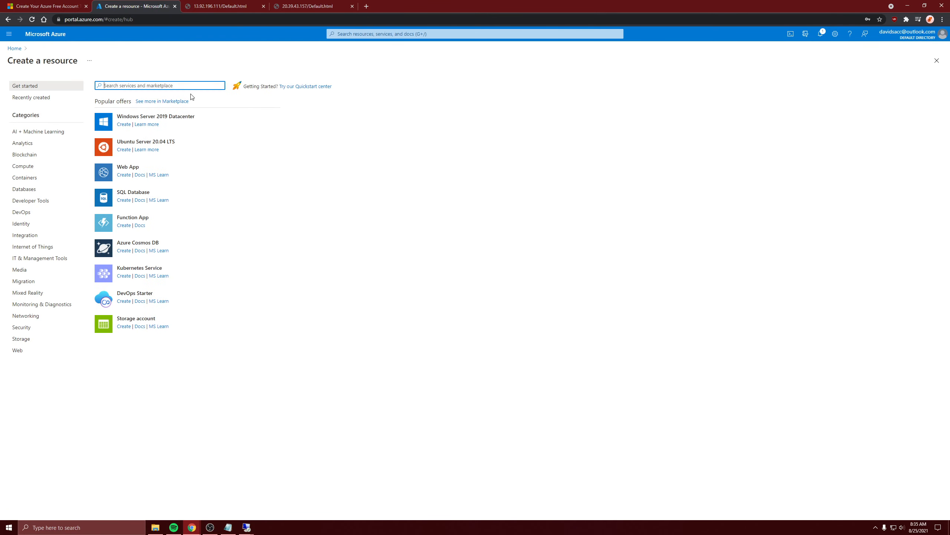
{"action": "type", "text": "load balancer"}
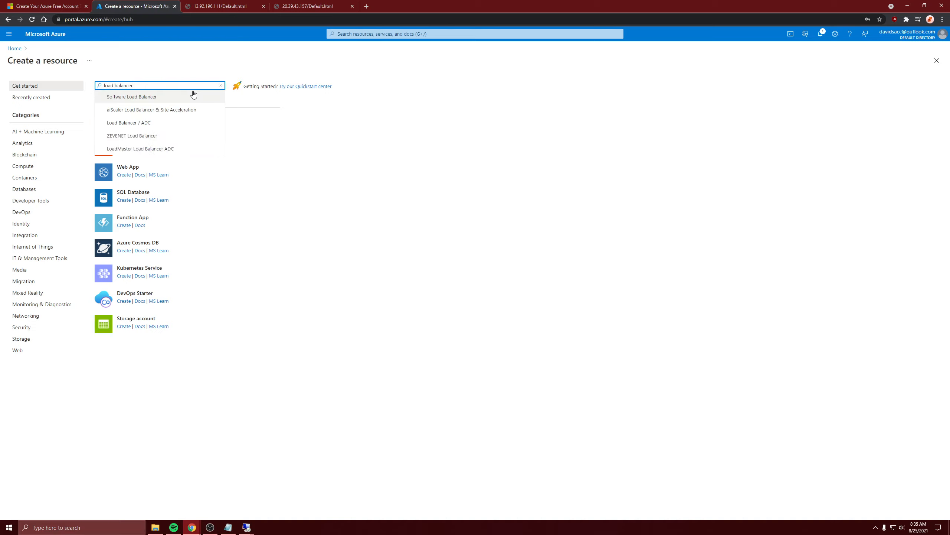
{"action": "key", "text": "Return"}
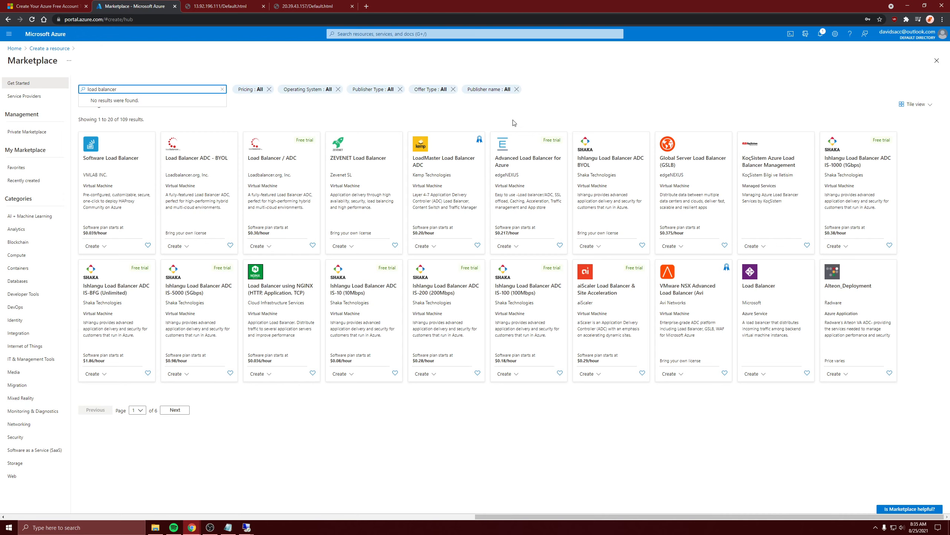
Step: Filter the marketplace results to the Microsoft publisher type and start creating Microsoft's Load Balancer
{"action": "left_click", "coordinate": [486, 90]}
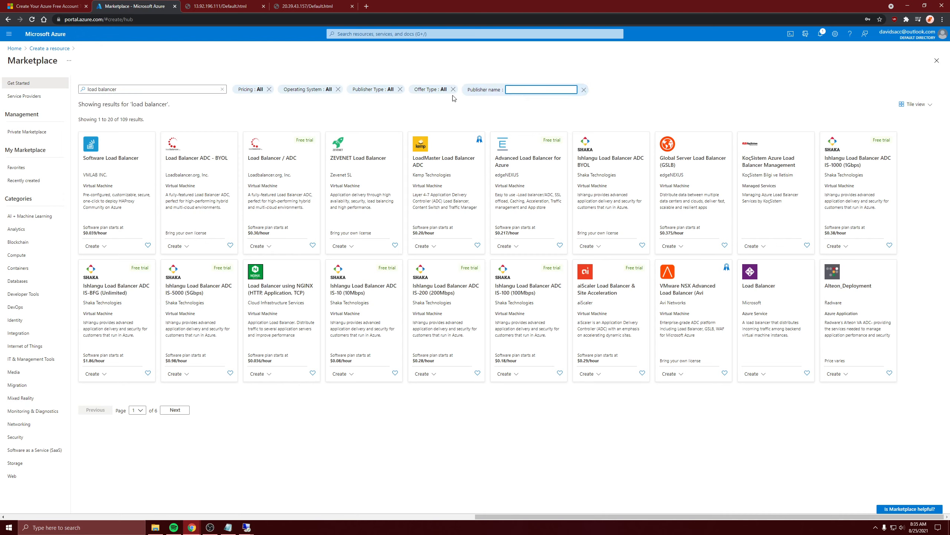
{"action": "left_click", "coordinate": [391, 88]}
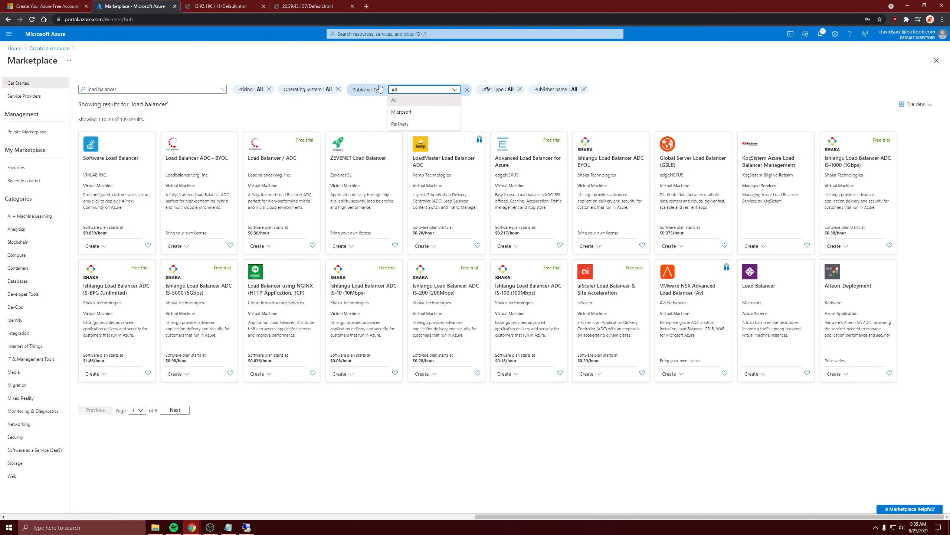
{"action": "left_click", "coordinate": [403, 117]}
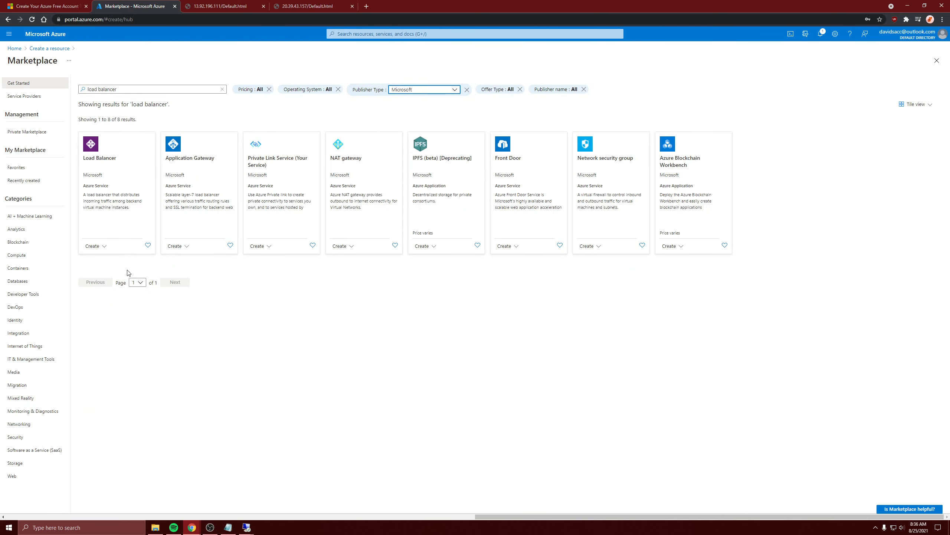
{"action": "left_click", "coordinate": [118, 157]}
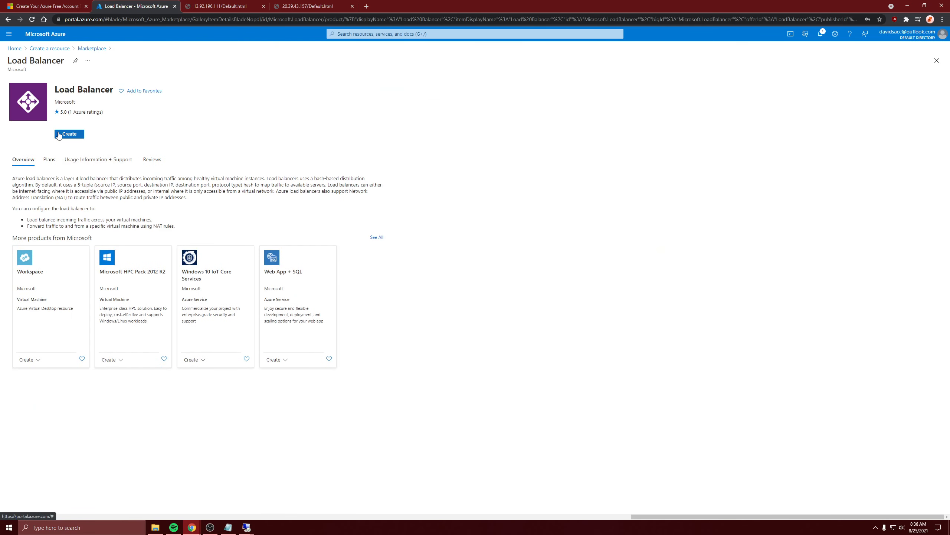
{"action": "left_click", "coordinate": [60, 134]}
Step: Assign the load balancer to resource group AZ-900, name it loadbalancer and choose the Basic SKU
{"action": "left_click", "coordinate": [154, 170]}
{"action": "left_click", "coordinate": [153, 195]}
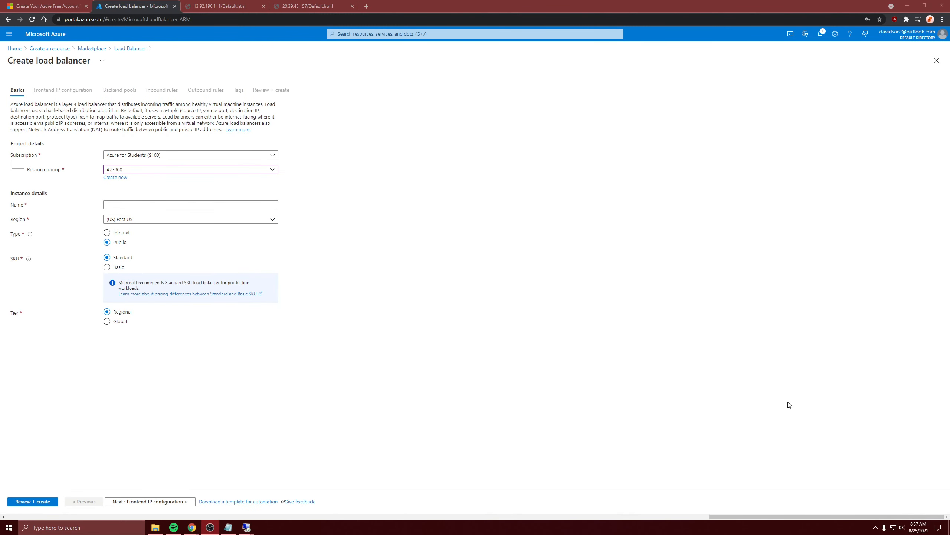
{"action": "left_click", "coordinate": [698, 376]}
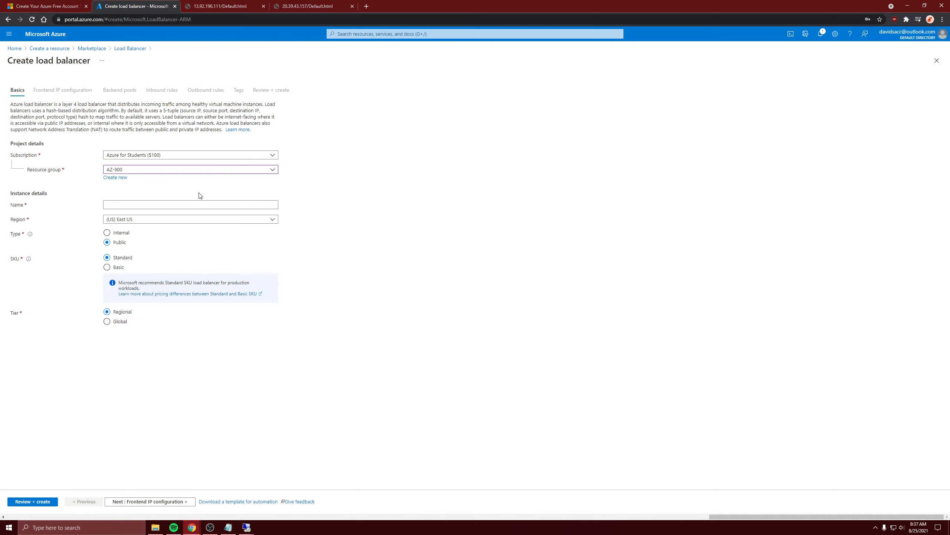
{"action": "left_click", "coordinate": [136, 205]}
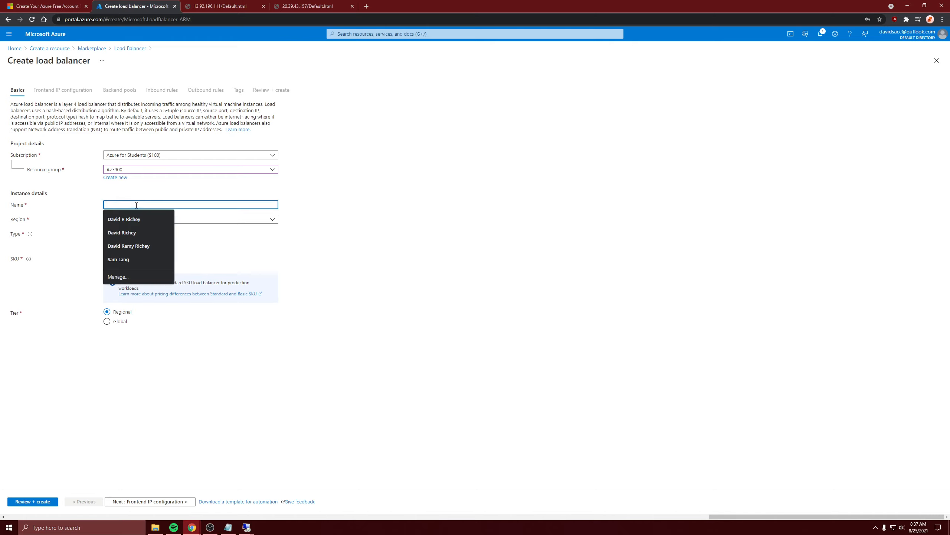
{"action": "type", "text": "loadbalancer"}
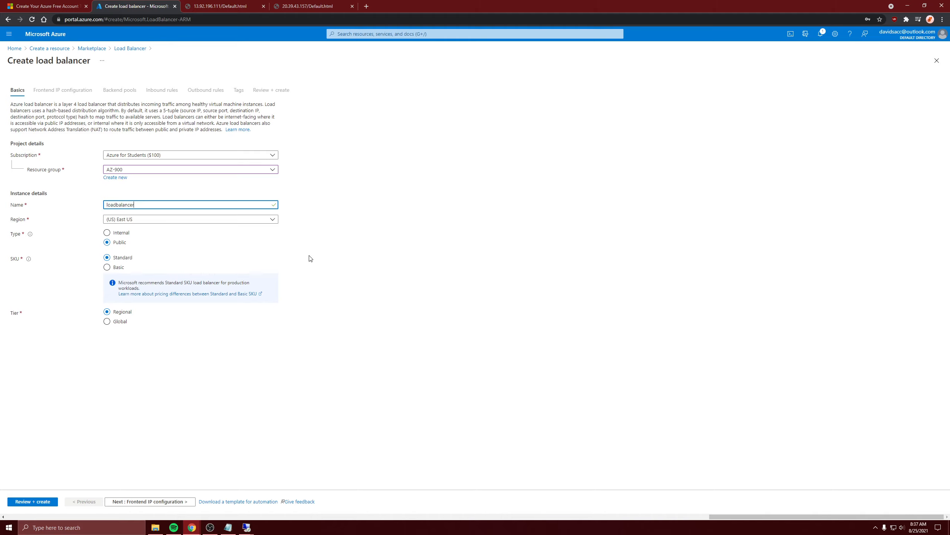
{"action": "left_click", "coordinate": [362, 234]}
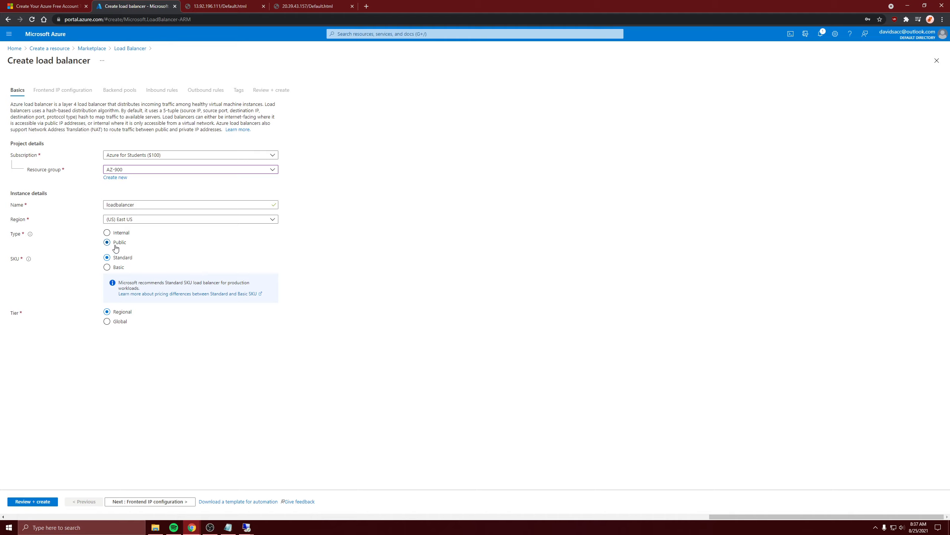
{"action": "left_click", "coordinate": [107, 268]}
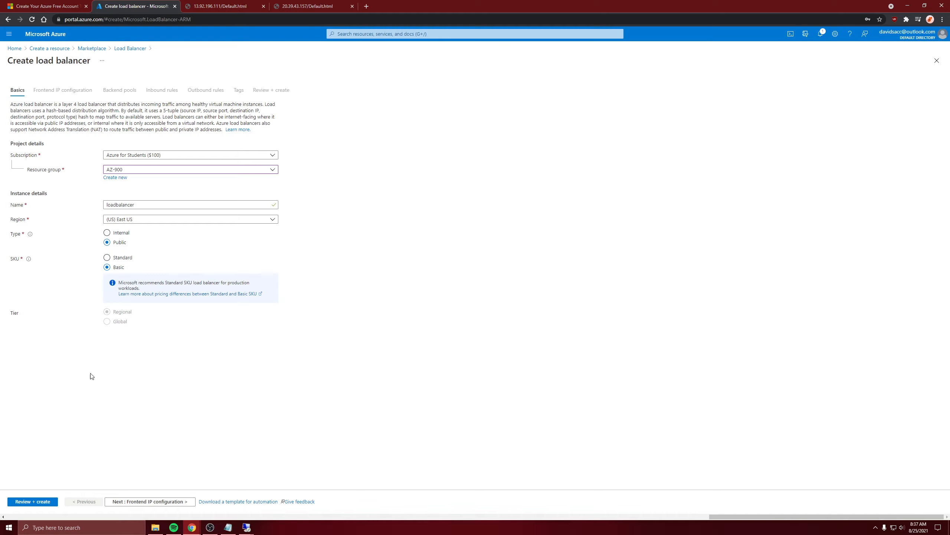
Step: Try to validate the load balancer configuration, and go back through its settings to the frontend IP configuration
{"action": "left_click", "coordinate": [33, 501]}
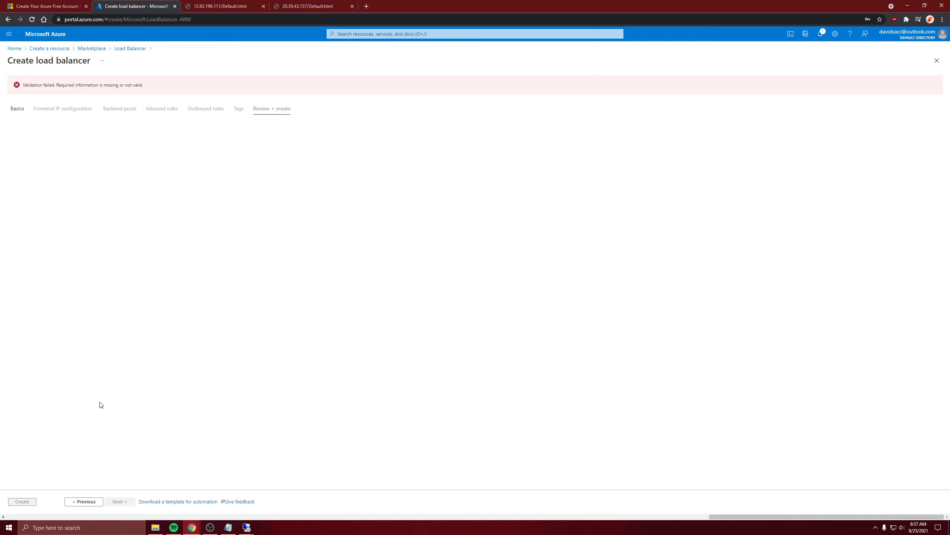
{"action": "left_click", "coordinate": [89, 503]}
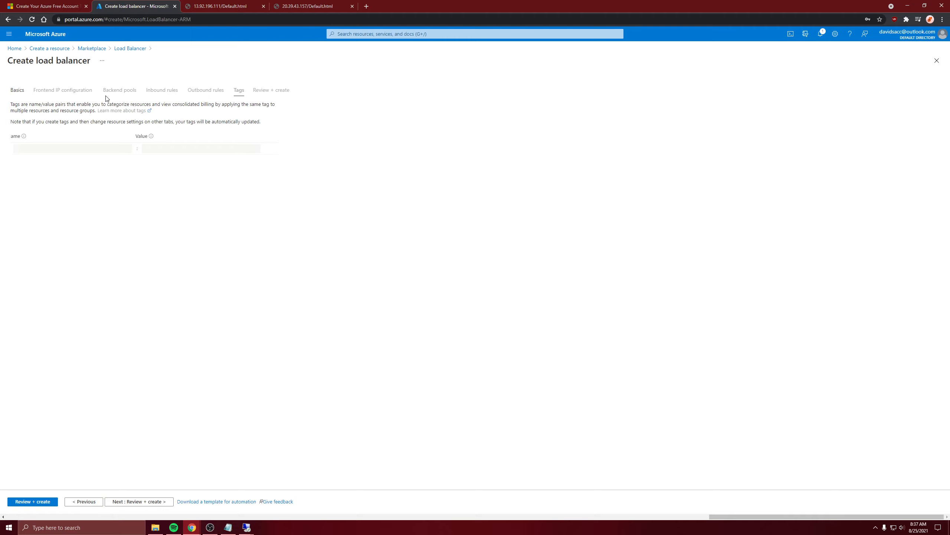
{"action": "left_click", "coordinate": [80, 503]}
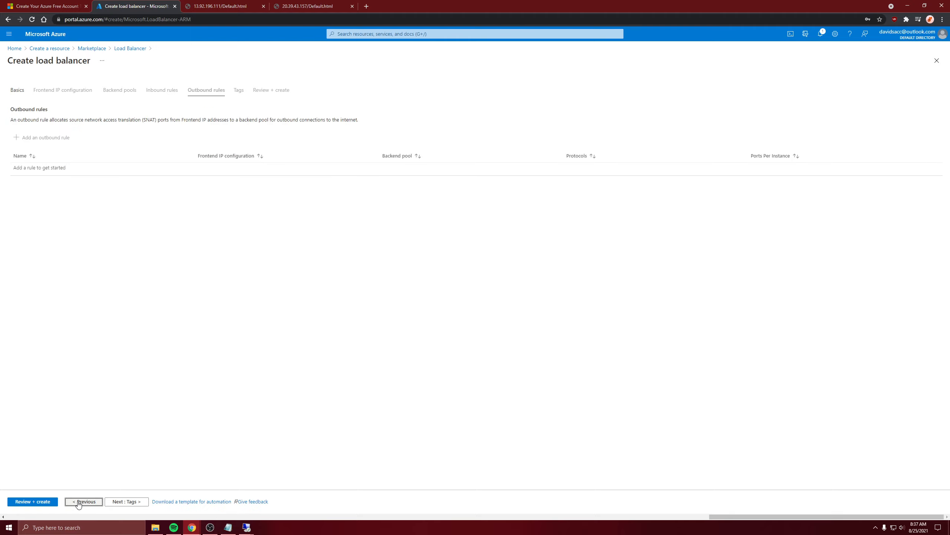
{"action": "left_click", "coordinate": [80, 502]}
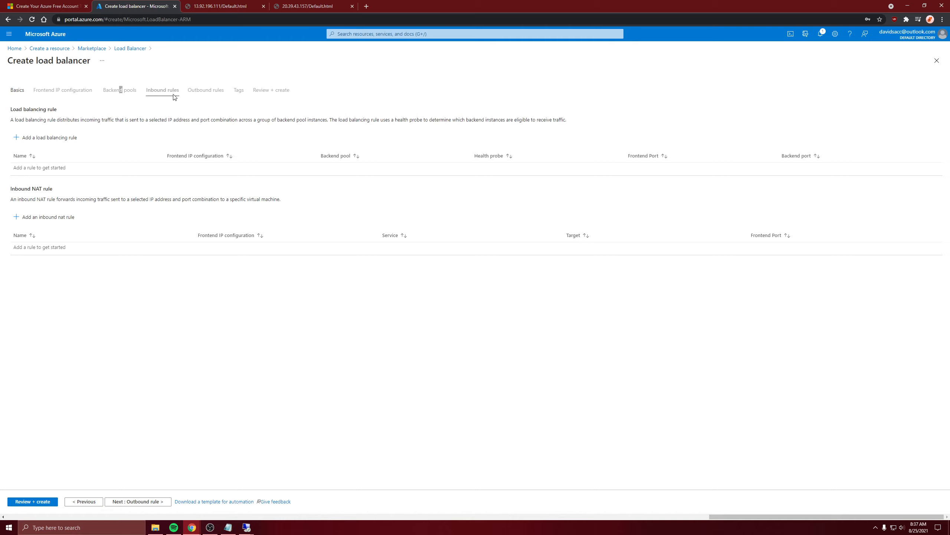
{"action": "left_click", "coordinate": [80, 502]}
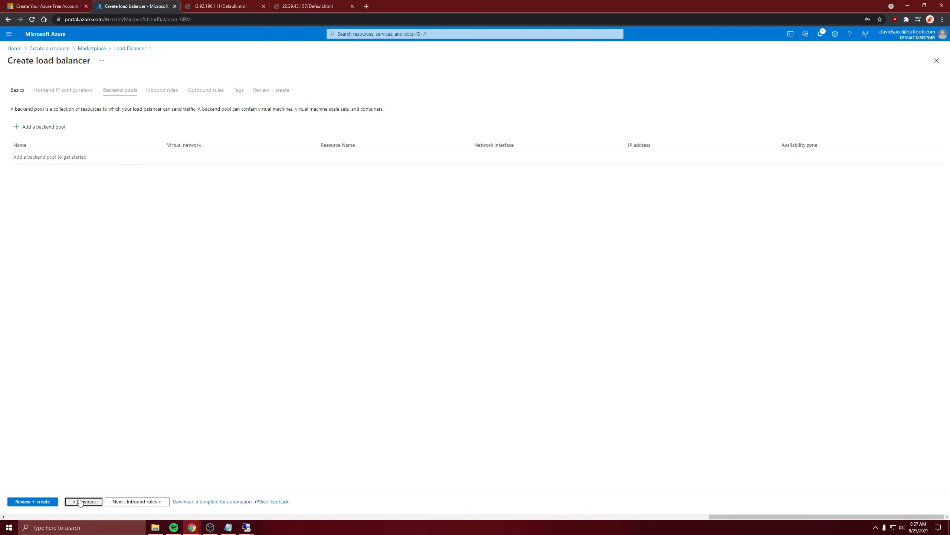
{"action": "left_click", "coordinate": [80, 502]}
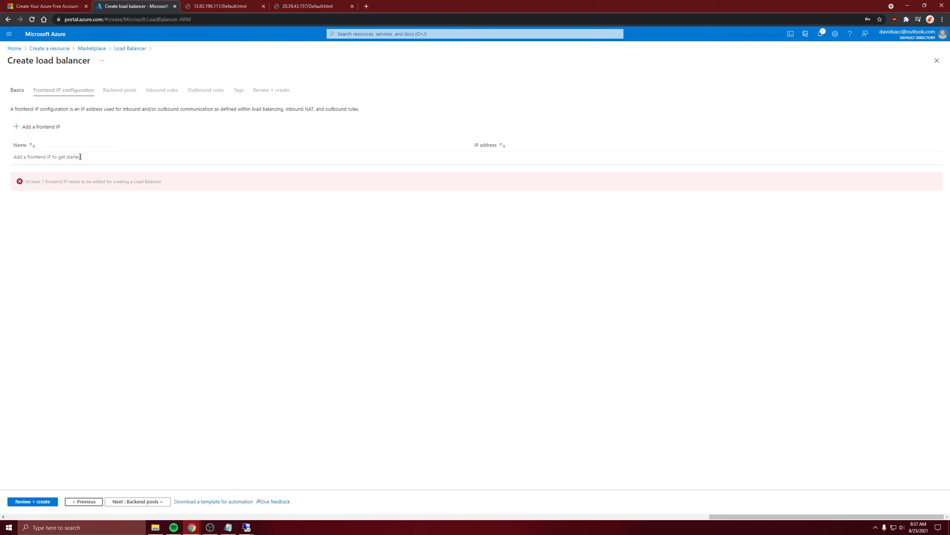
Step: Add a frontend IP named frontendIP to the load balancer, using the load-IP public IP address
{"action": "left_click", "coordinate": [38, 127]}
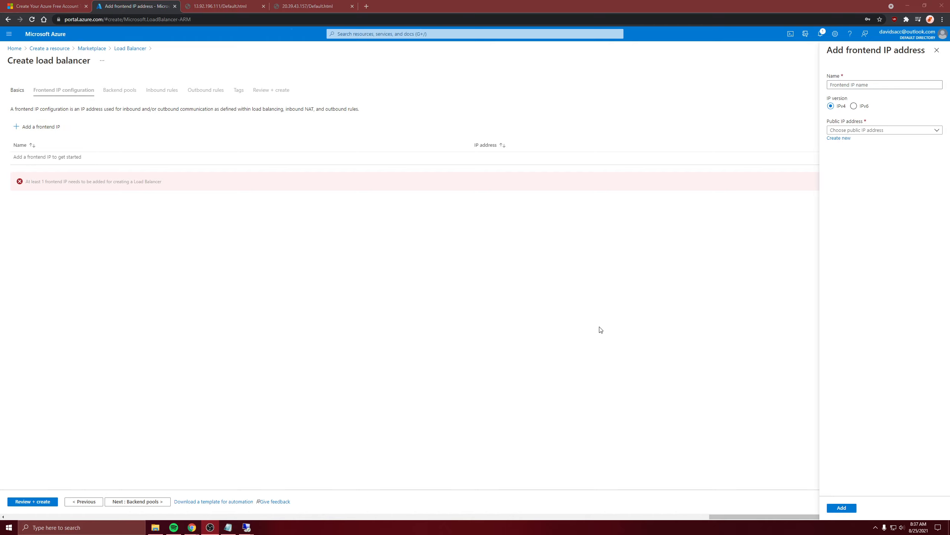
{"action": "left_click", "coordinate": [440, 262]}
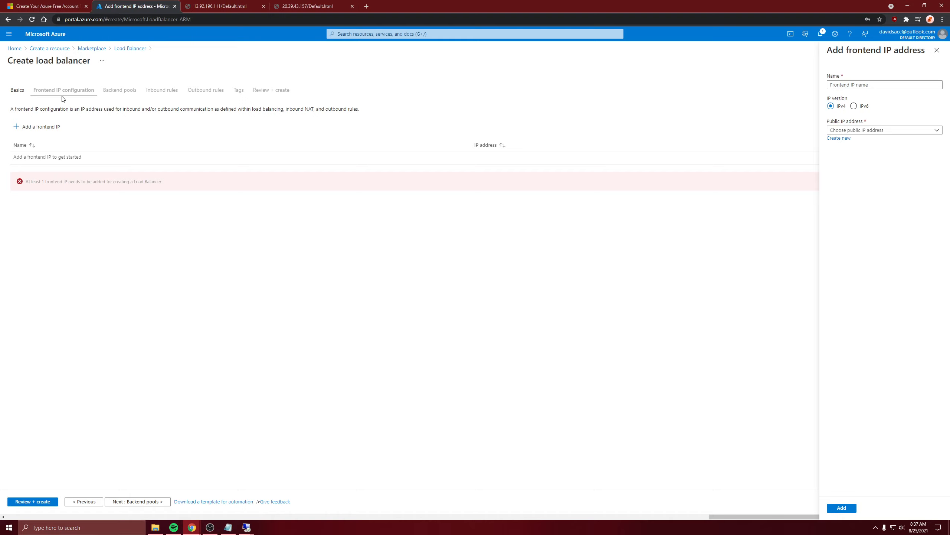
{"action": "left_click", "coordinate": [849, 85]}
{"action": "left_click", "coordinate": [848, 130]}
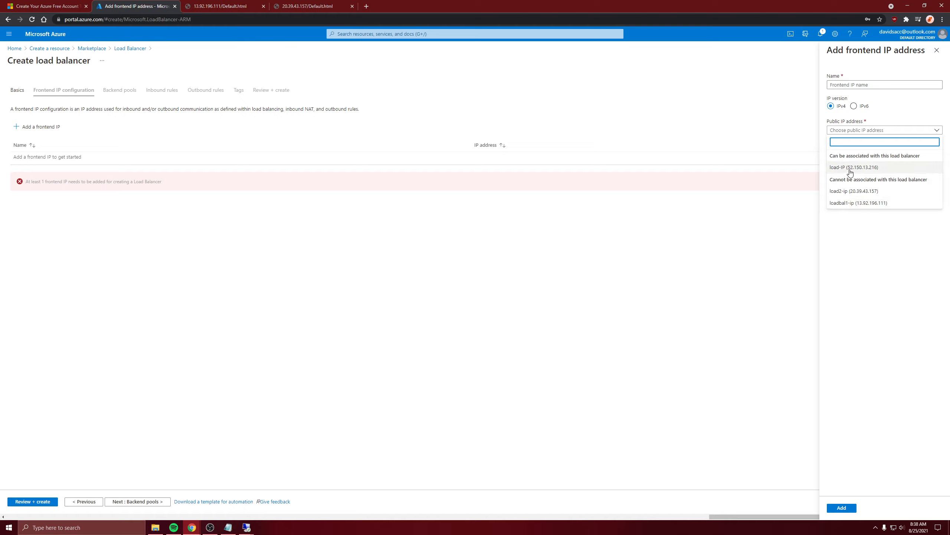
{"action": "left_click", "coordinate": [843, 172]}
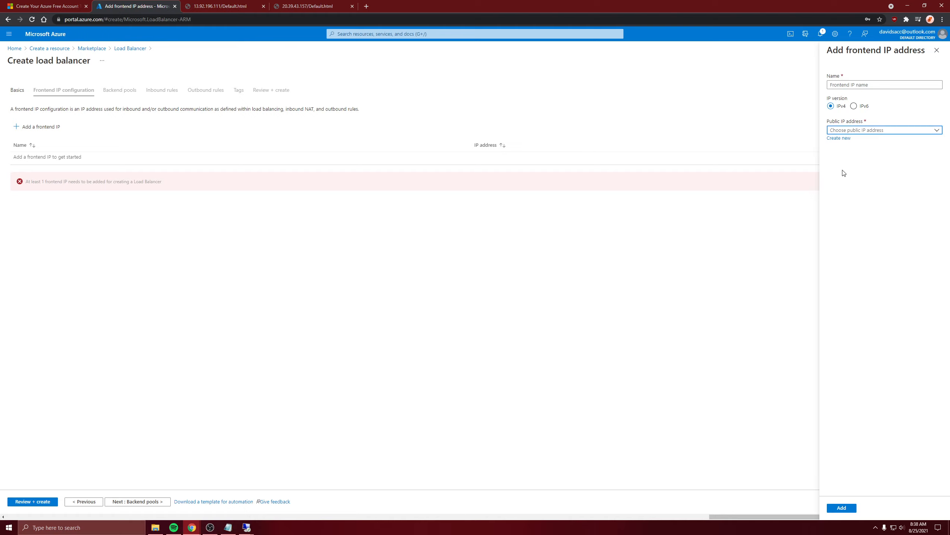
{"action": "left_click", "coordinate": [845, 85]}
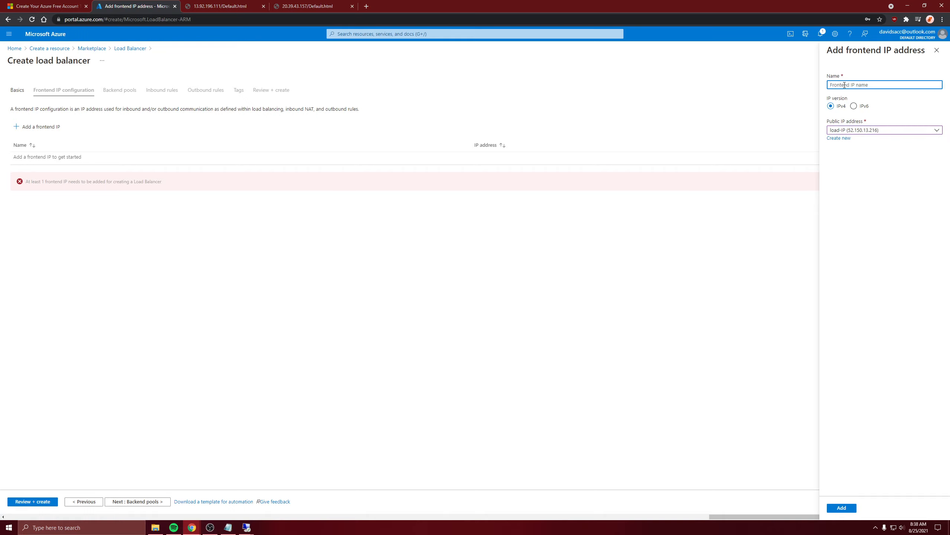
{"action": "type", "text": "frontendIP"}
{"action": "left_click", "coordinate": [854, 204]}
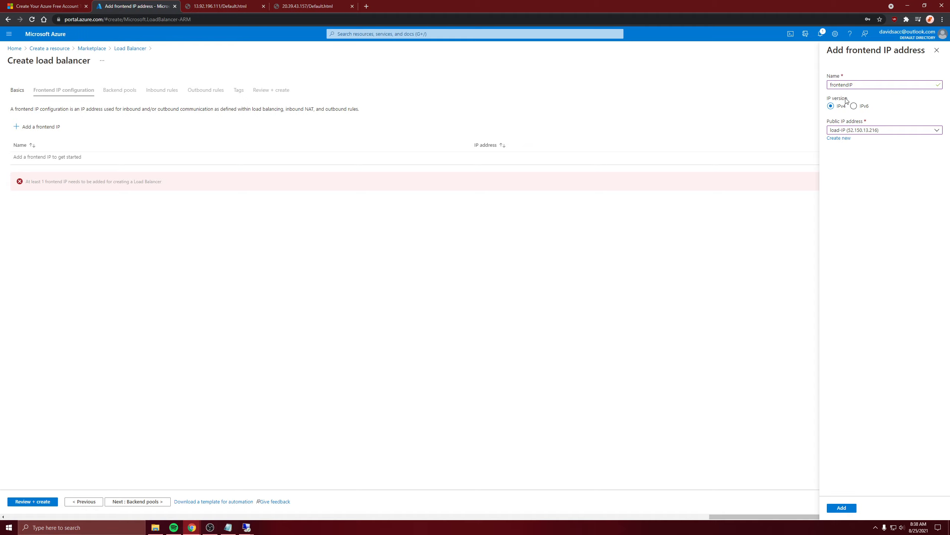
{"action": "left_click", "coordinate": [842, 507]}
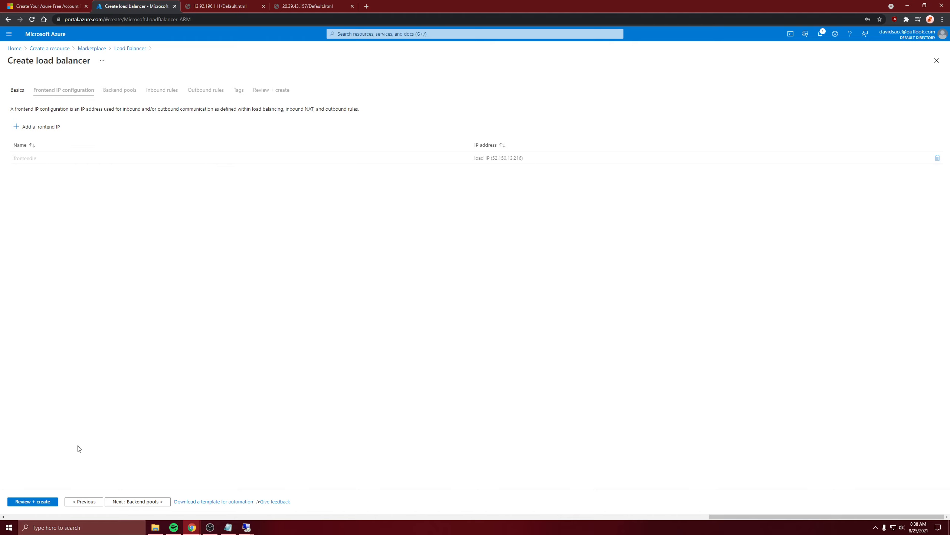
Step: Validate the load balancer's complete configuration and deploy it
{"action": "left_click", "coordinate": [49, 498]}
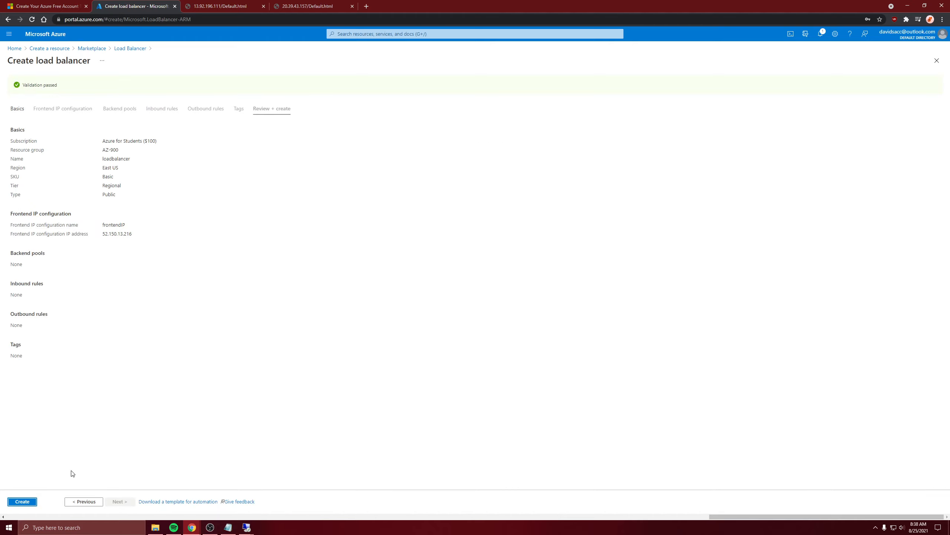
{"action": "left_click", "coordinate": [22, 501]}
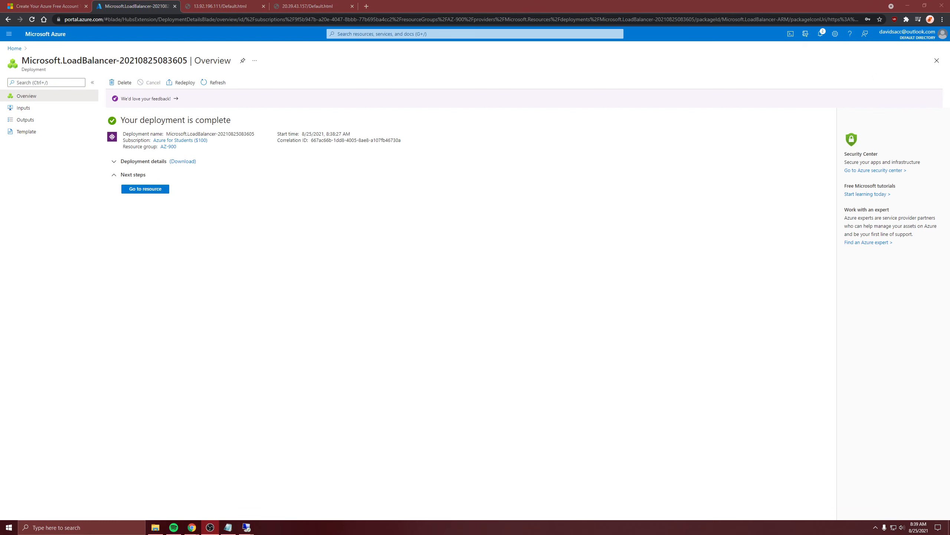
Step: Start a backend pool named swimmingpool for the new load balancer, on virtual network AZ-900-vnet and associated to virtual machines
{"action": "left_click", "coordinate": [159, 194]}
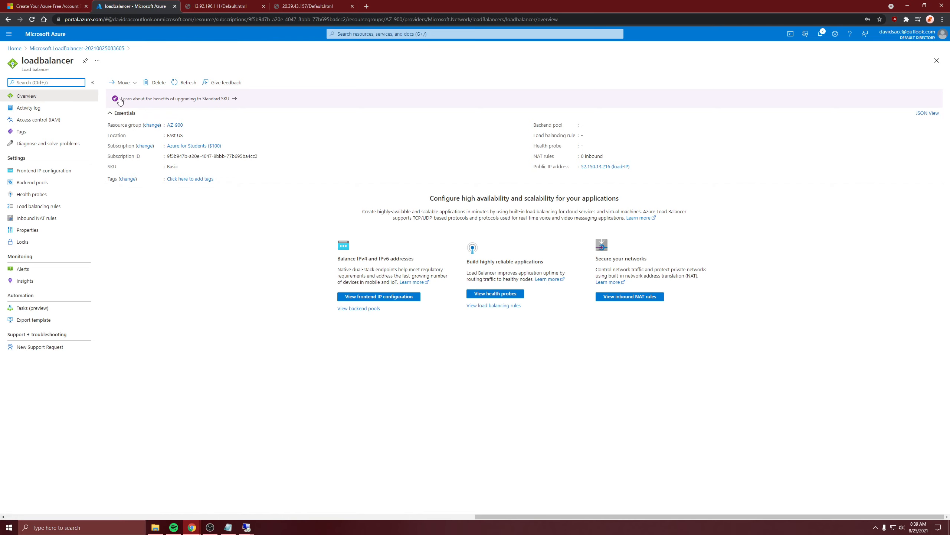
{"action": "key", "text": "alt+Tab"}
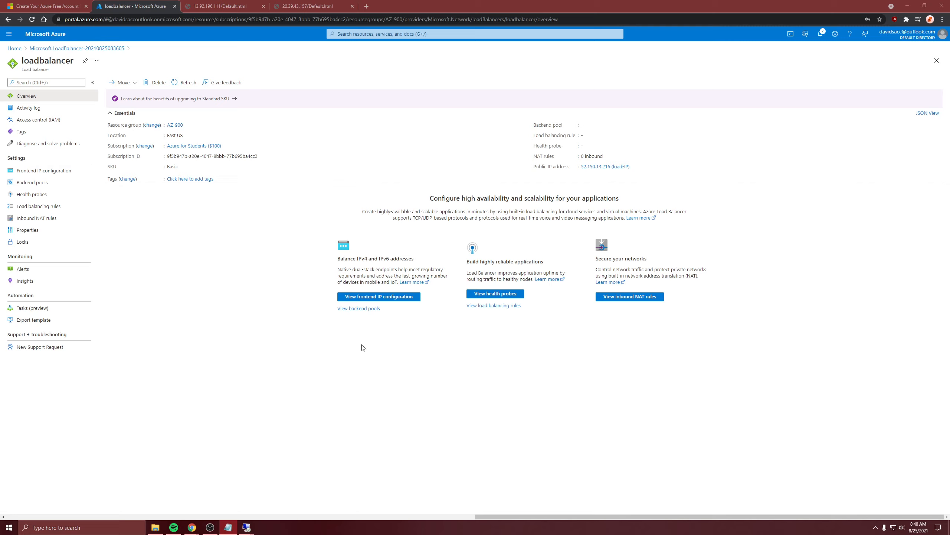
{"action": "left_click", "coordinate": [42, 186]}
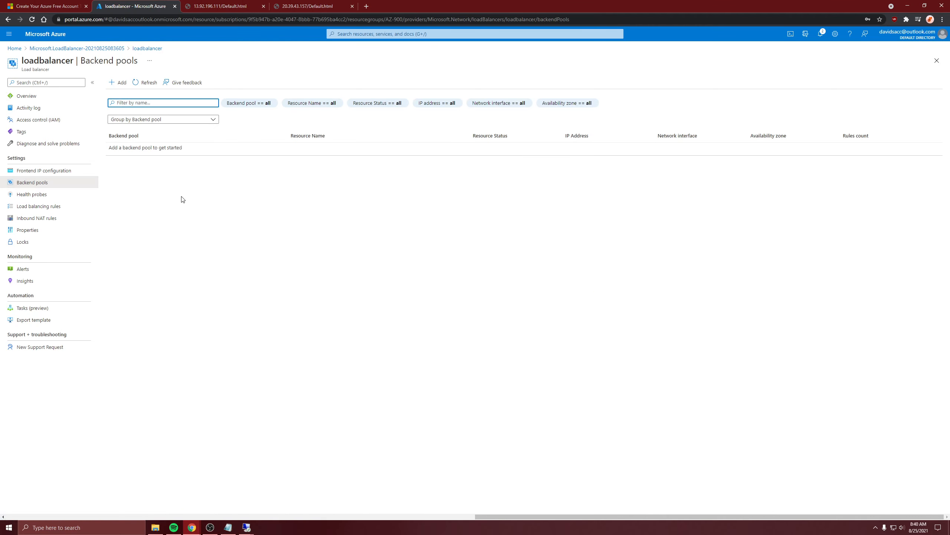
{"action": "left_click", "coordinate": [118, 83]}
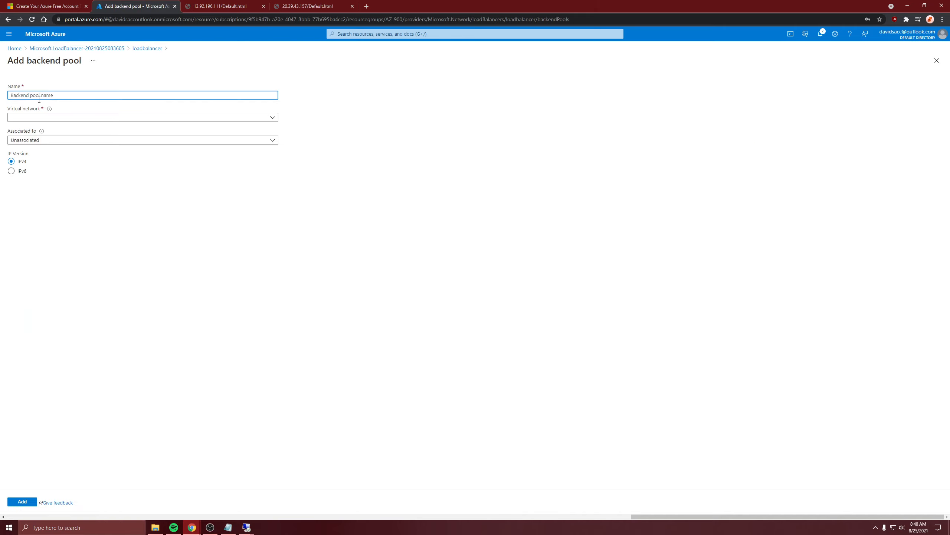
{"action": "type", "text": "swimmingpool"}
{"action": "key", "text": "Tab"}
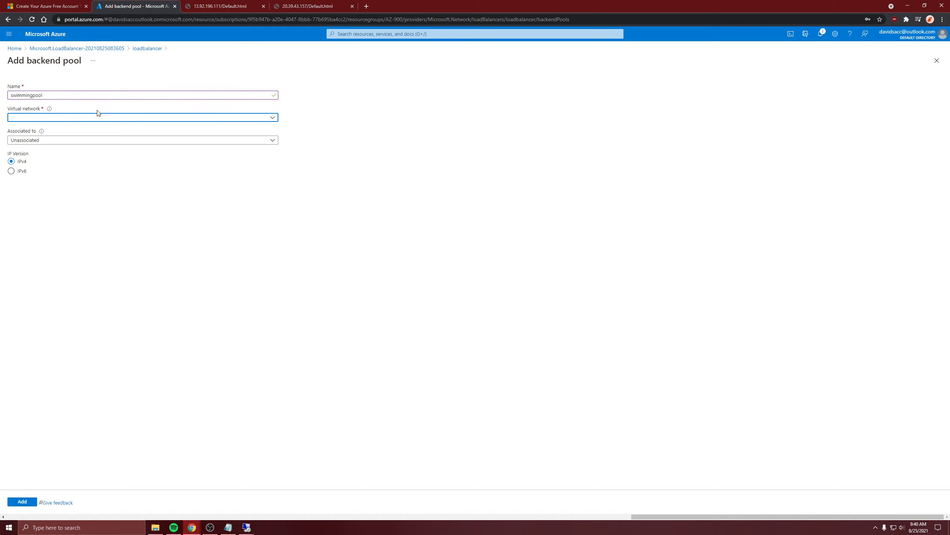
{"action": "left_click", "coordinate": [108, 119]}
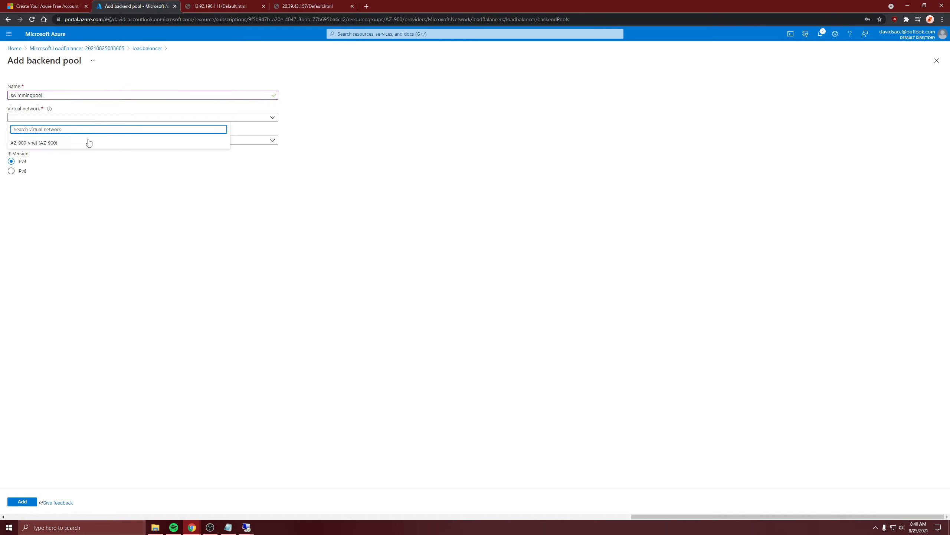
{"action": "left_click", "coordinate": [34, 144]}
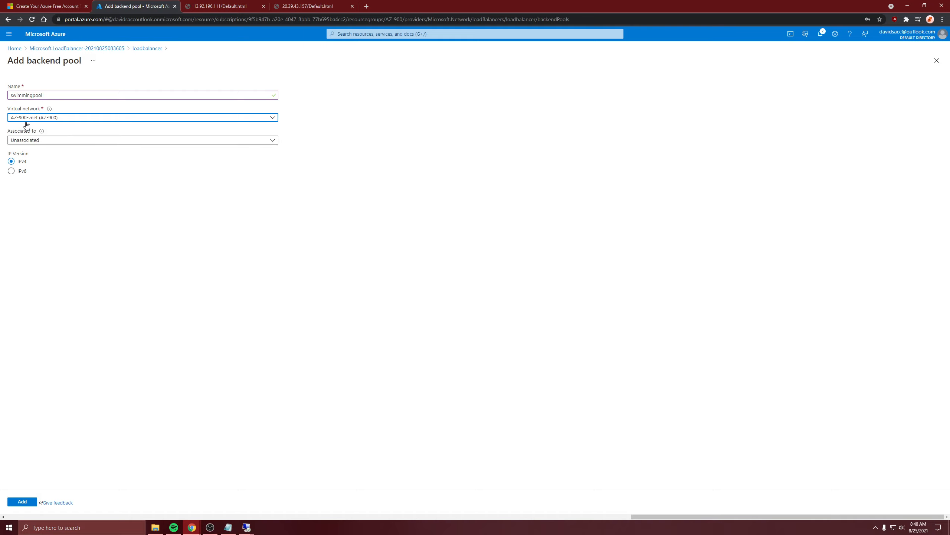
{"action": "left_click", "coordinate": [43, 140]}
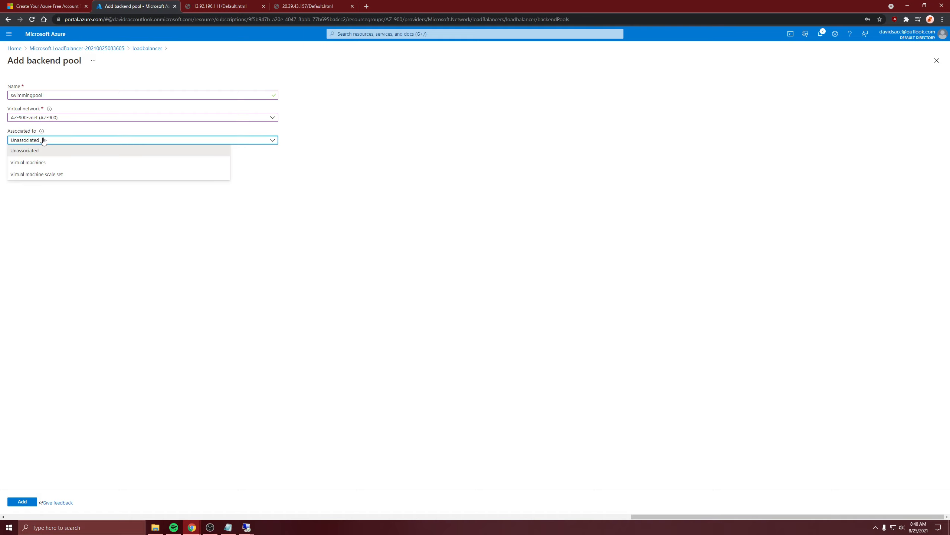
{"action": "left_click", "coordinate": [41, 163]}
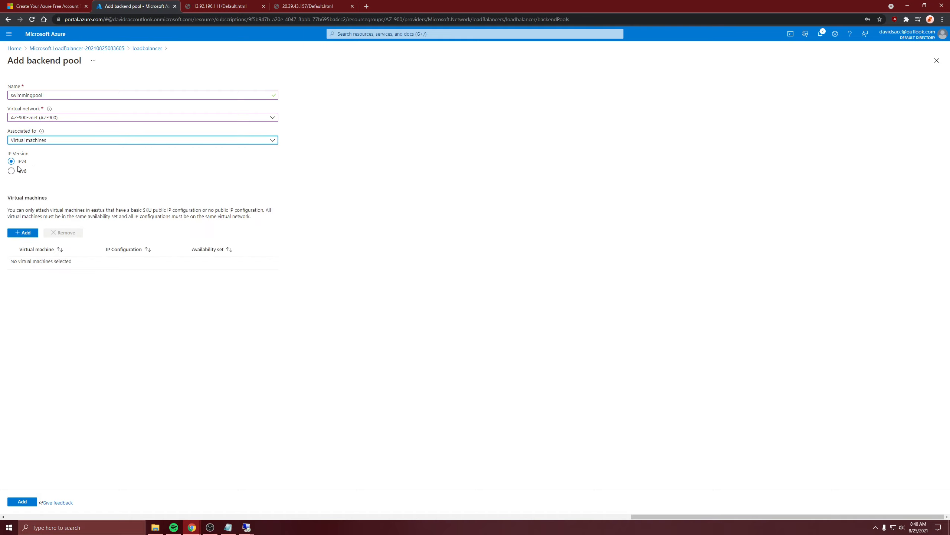
Step: Attach virtual machines loadbal1 and load2 to the swimmingpool backend pool and save the pool
{"action": "left_click", "coordinate": [28, 234]}
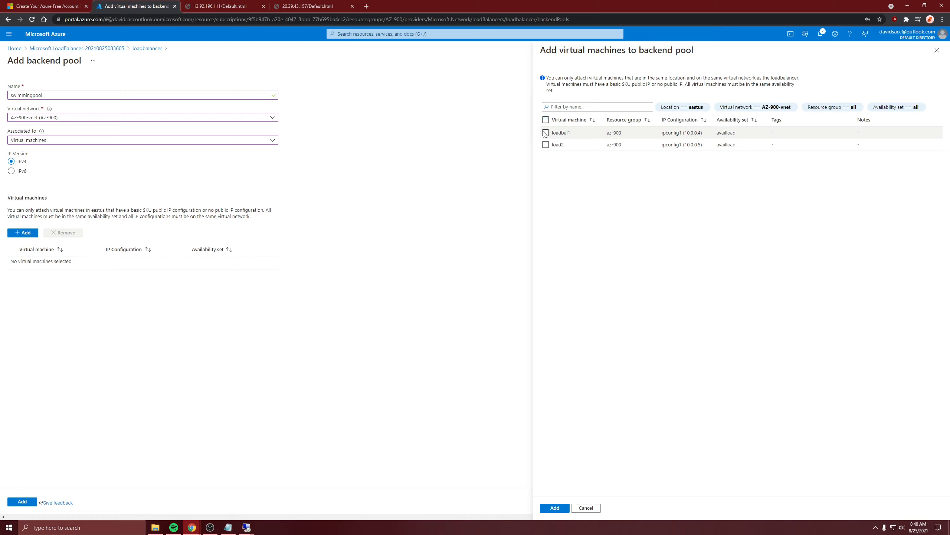
{"action": "left_click", "coordinate": [545, 133]}
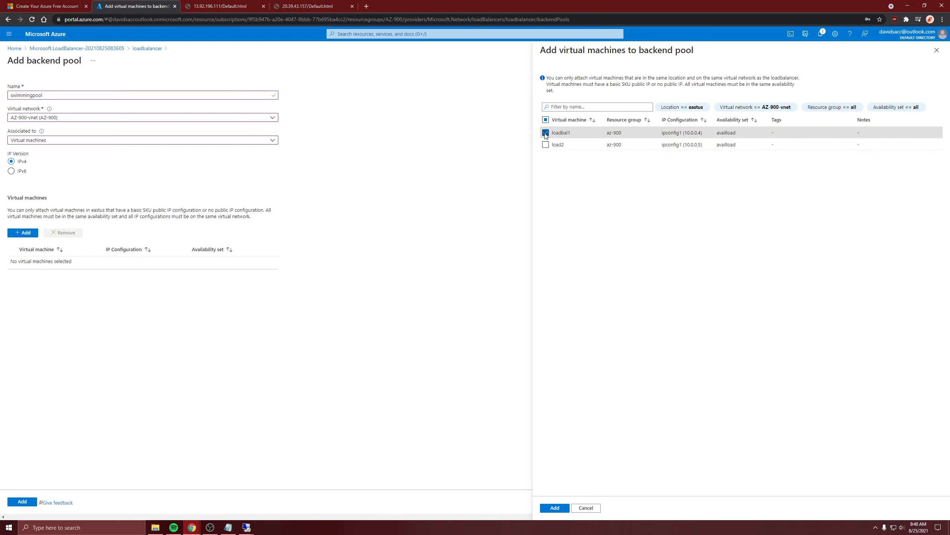
{"action": "left_click", "coordinate": [546, 120]}
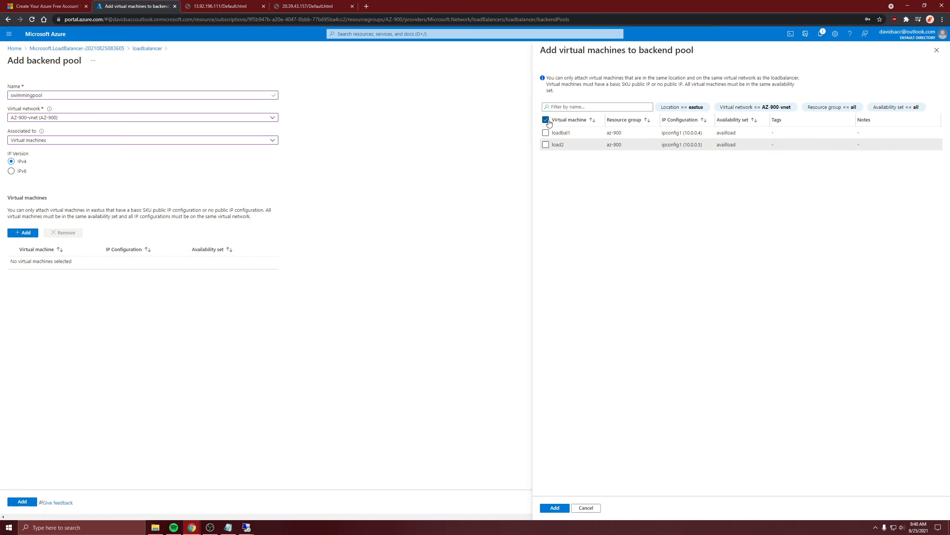
{"action": "left_click", "coordinate": [546, 133]}
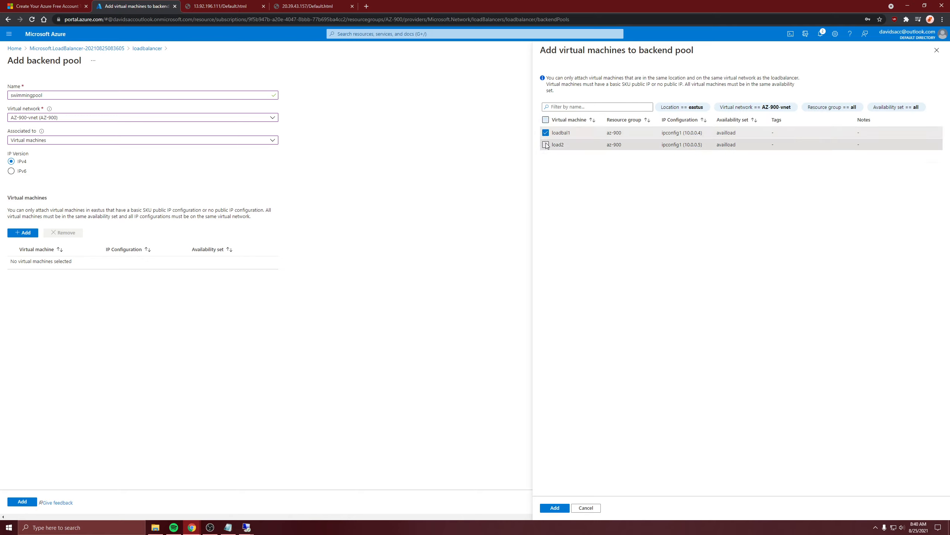
{"action": "left_click", "coordinate": [545, 145]}
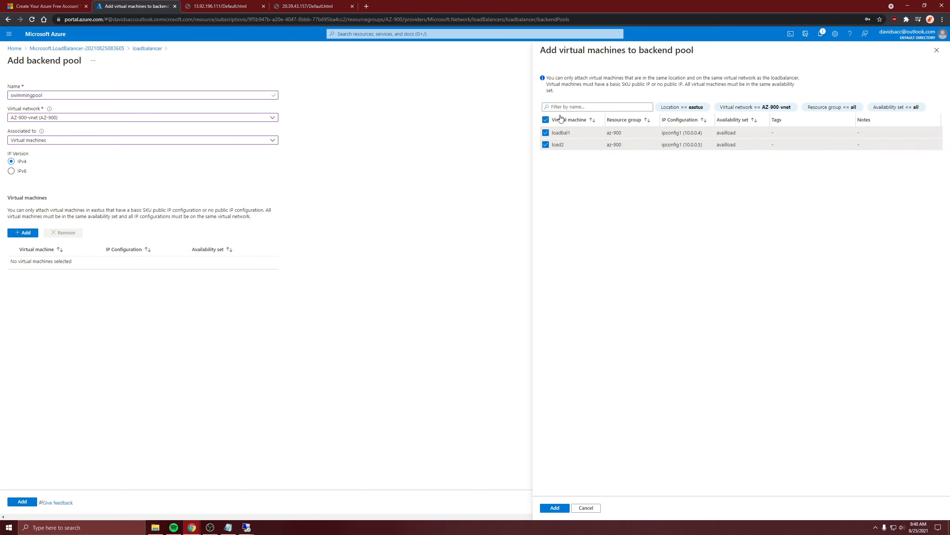
{"action": "left_click", "coordinate": [557, 507]}
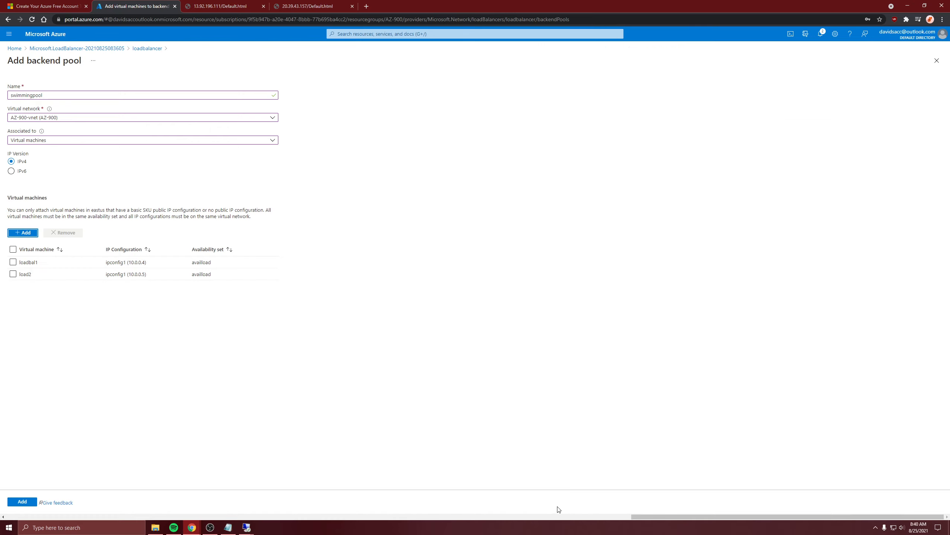
{"action": "left_click", "coordinate": [15, 500]}
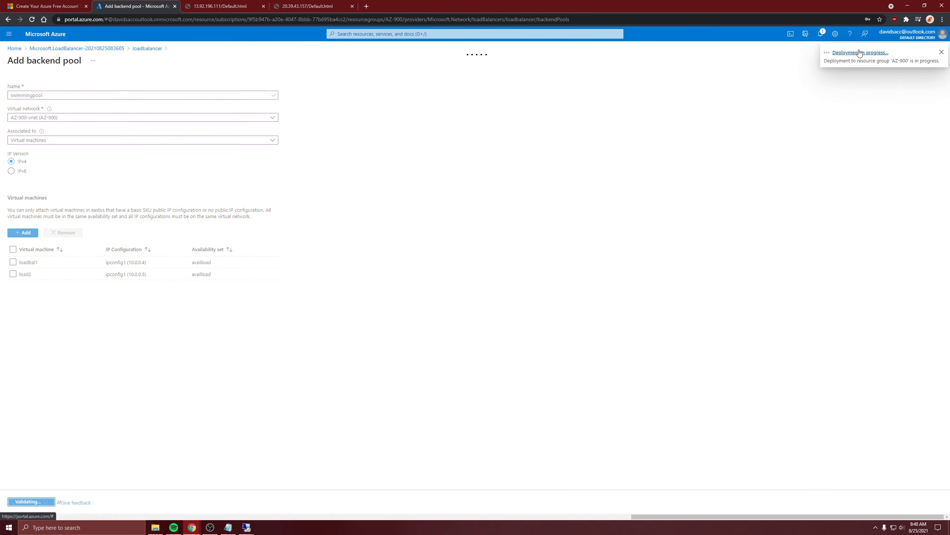
Step: Check the backend pool's deployment, and return to loadbalancer to examine its backend pool members
{"action": "left_click", "coordinate": [859, 53]}
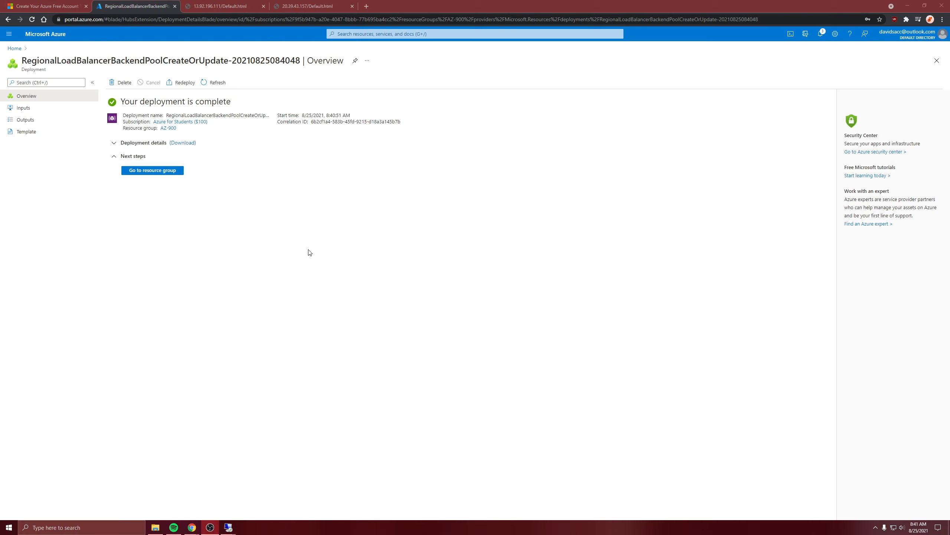
{"action": "left_click", "coordinate": [171, 174]}
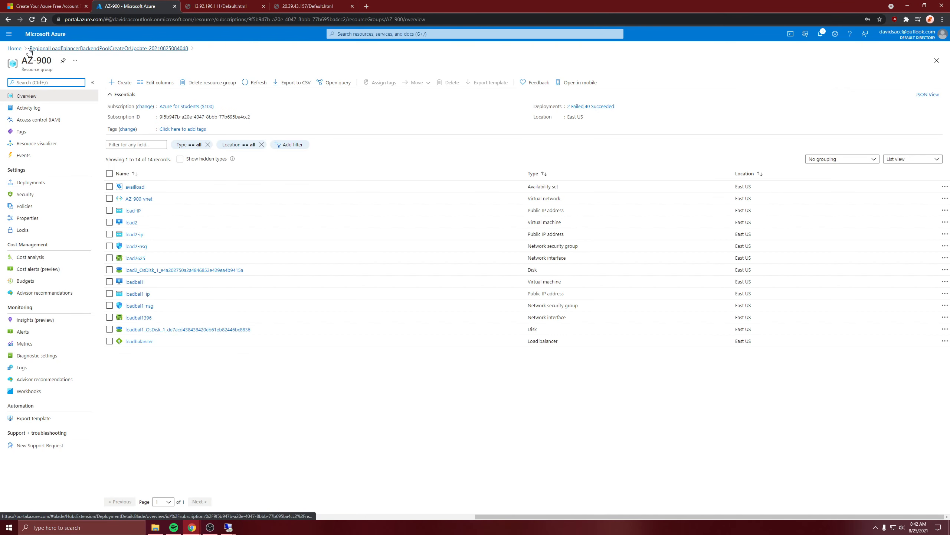
{"action": "left_click", "coordinate": [15, 48]}
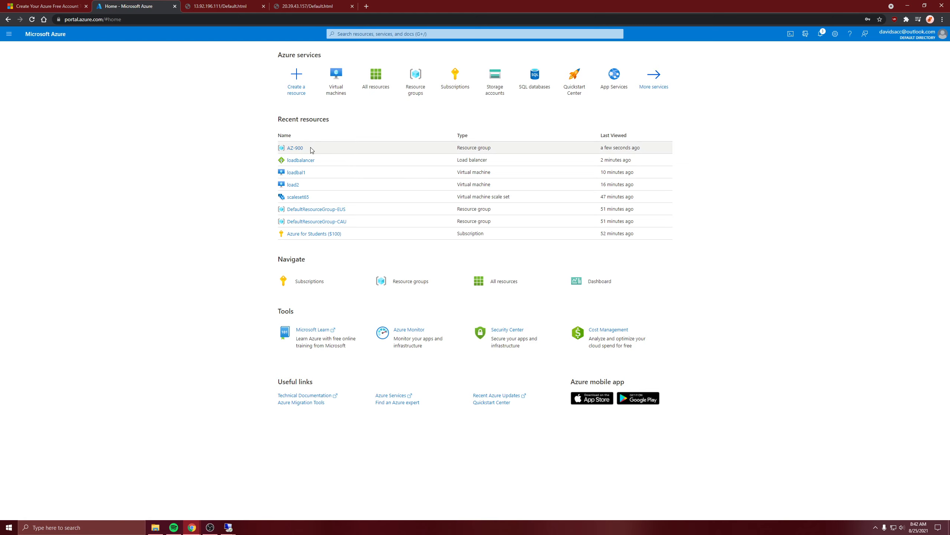
{"action": "left_click", "coordinate": [302, 160]}
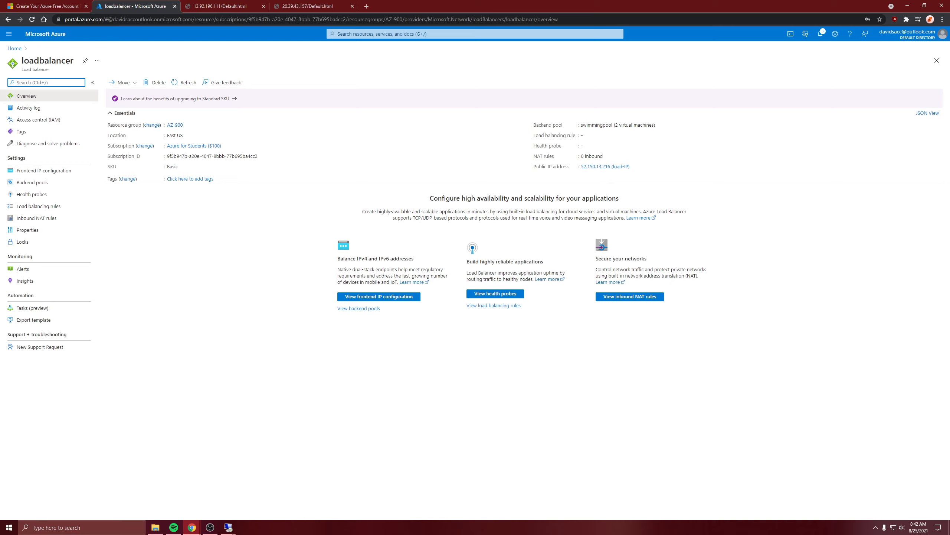
{"action": "left_click", "coordinate": [639, 412]}
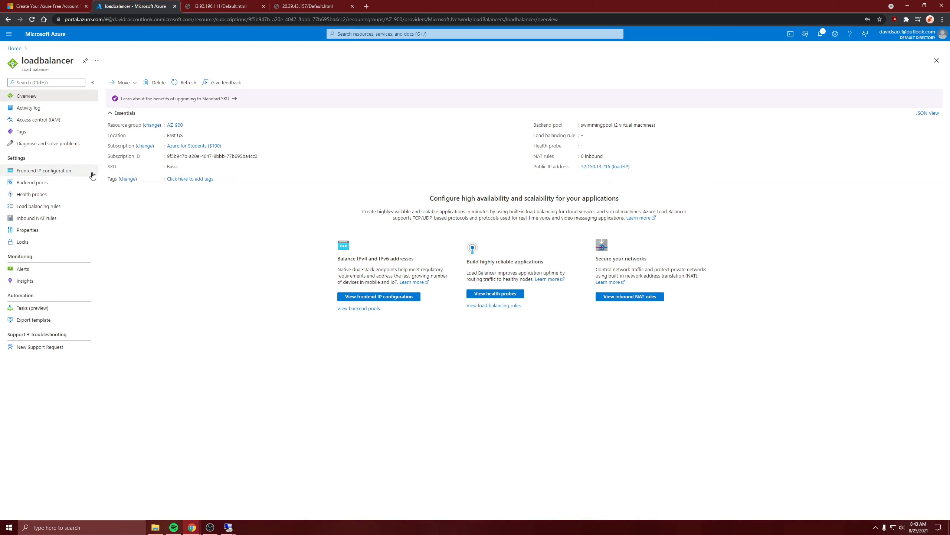
{"action": "left_click", "coordinate": [38, 182]}
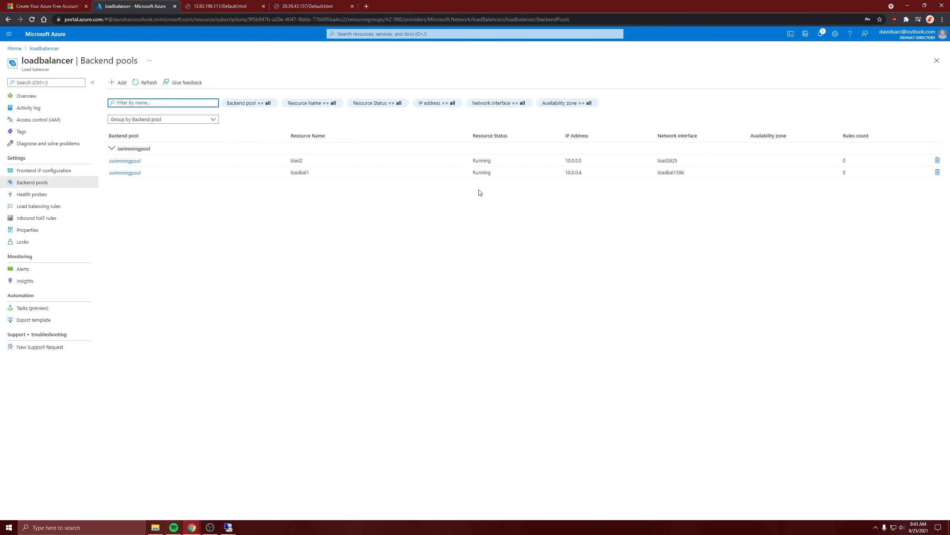
Step: Add a TCP health probe named Probe1 on port 80 with a 5-second interval and an unhealthy threshold of 2
{"action": "left_click", "coordinate": [40, 196]}
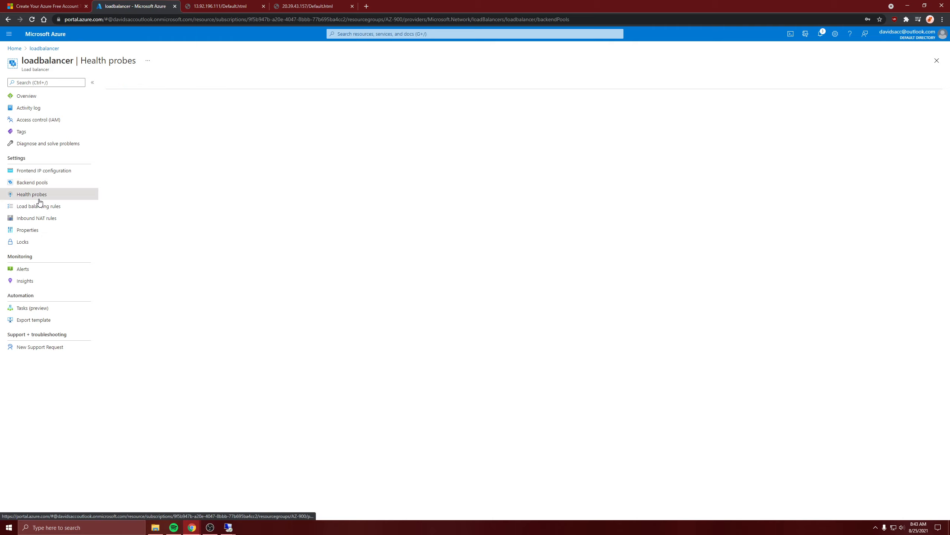
{"action": "left_click", "coordinate": [121, 85]}
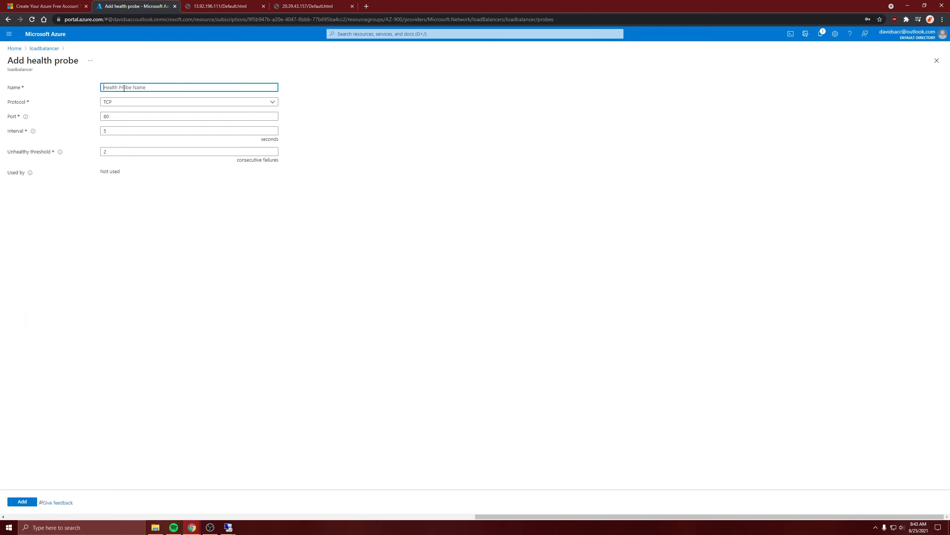
{"action": "type", "text": "Po"}
{"action": "left_click", "coordinate": [156, 242]}
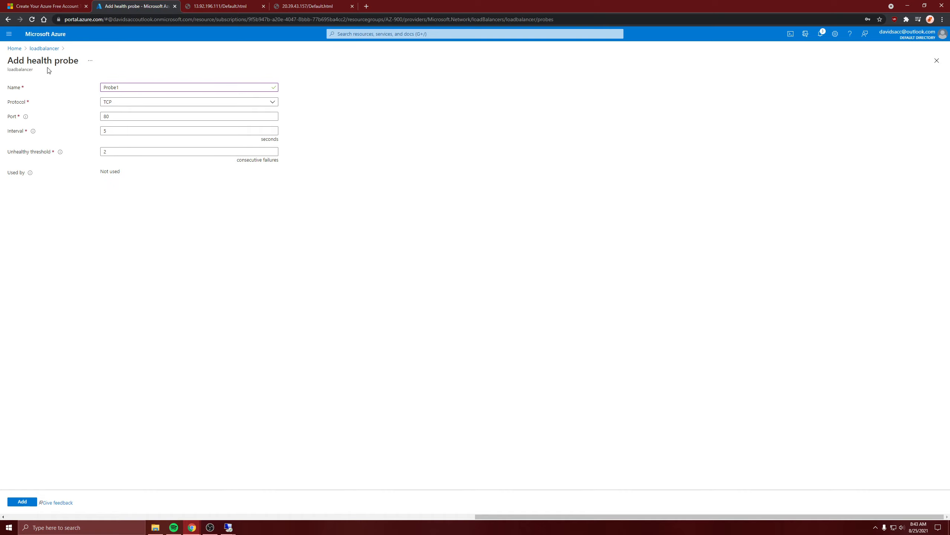
{"action": "left_click", "coordinate": [114, 116]}
{"action": "left_click_drag", "start_coordinate": [60, 60], "coordinate": [91, 63]}
{"action": "left_click", "coordinate": [90, 61]}
{"action": "left_click", "coordinate": [137, 187]}
{"action": "left_click_drag", "start_coordinate": [336, 134], "coordinate": [377, 135]}
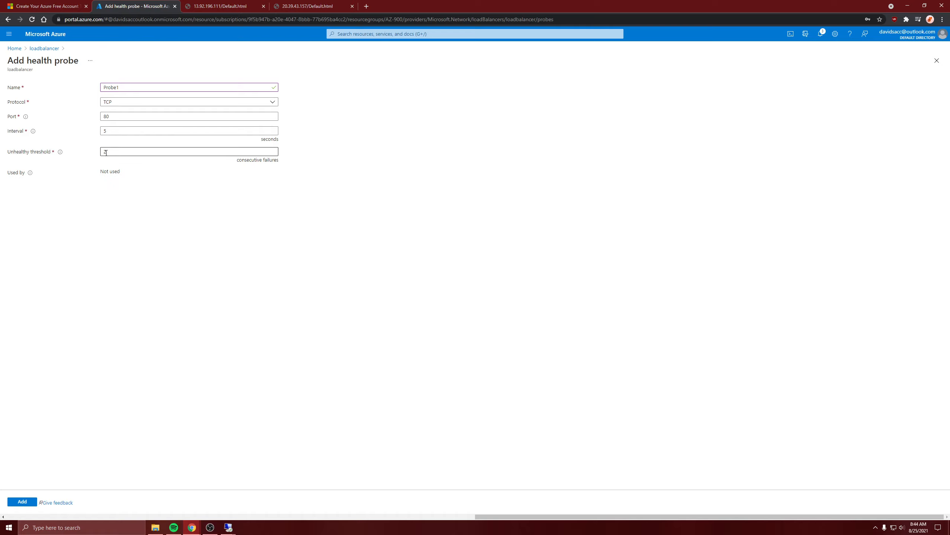
{"action": "mouse_move", "coordinate": [62, 154]}
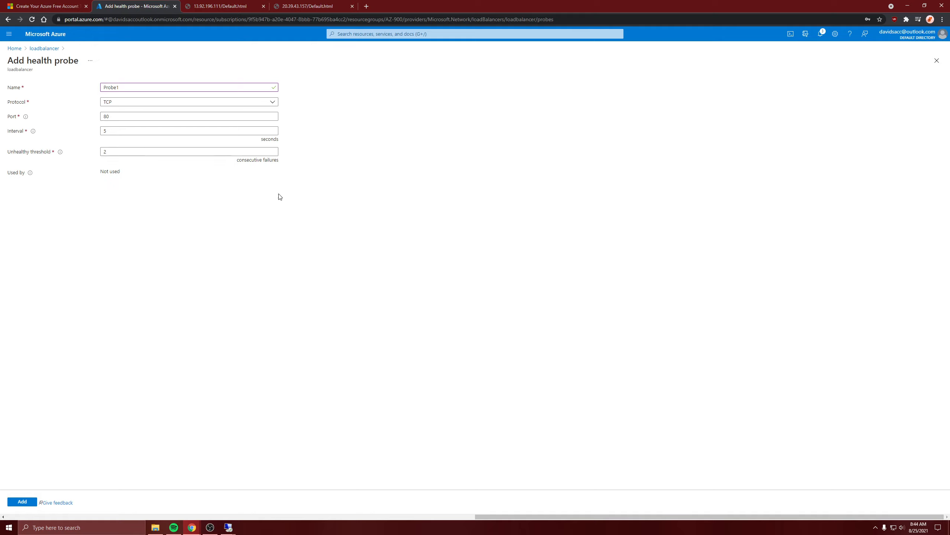
{"action": "left_click", "coordinate": [106, 134]}
{"action": "left_click", "coordinate": [14, 501]}
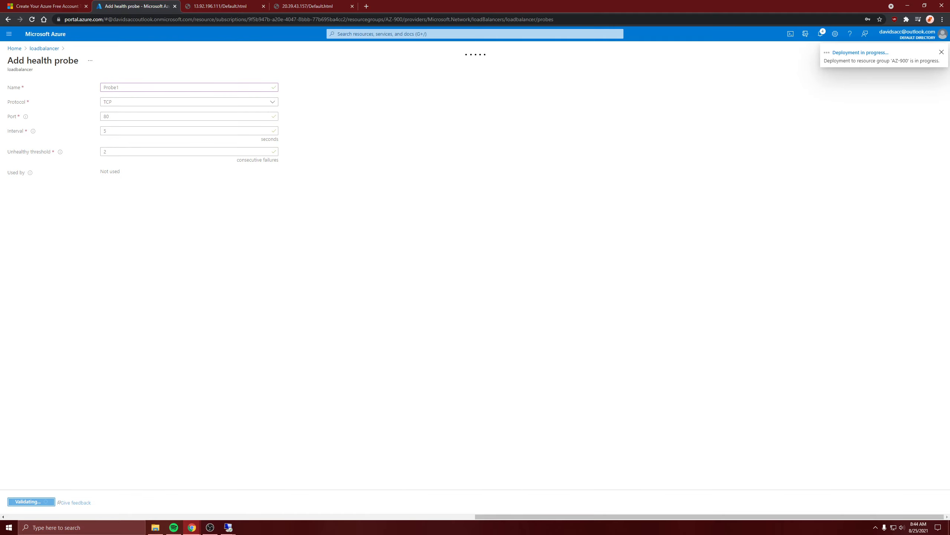
{"action": "left_click", "coordinate": [875, 53]}
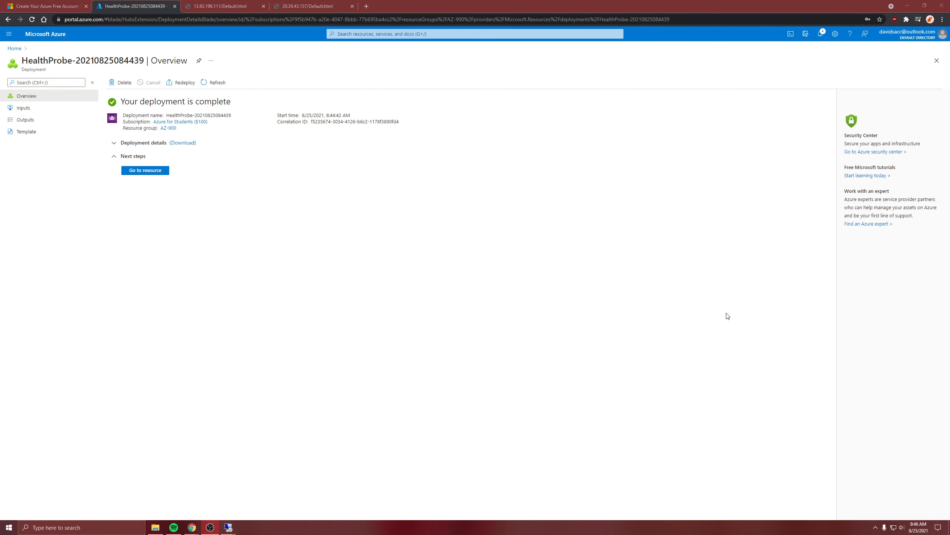
Step: Return to loadbalancer and review its health probes and backend pools
{"action": "left_click", "coordinate": [141, 171]}
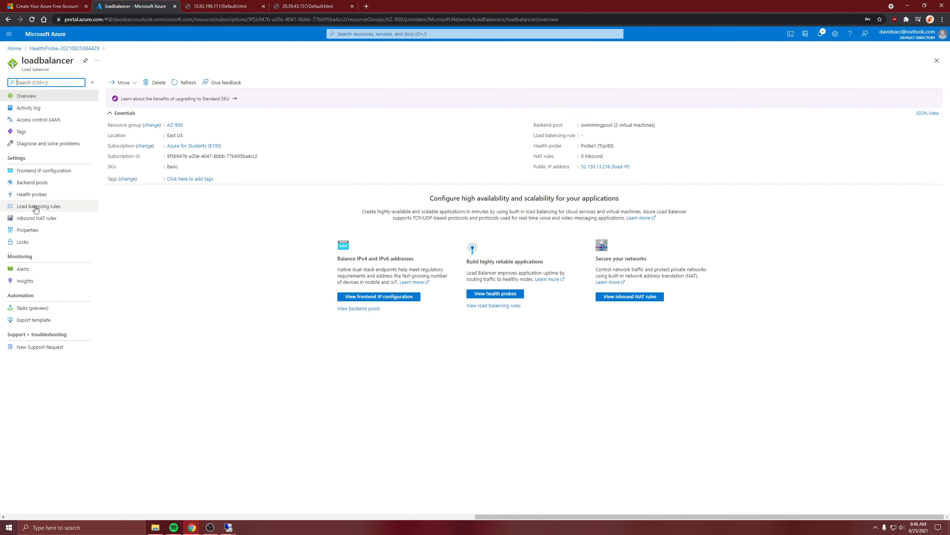
{"action": "left_click", "coordinate": [34, 195]}
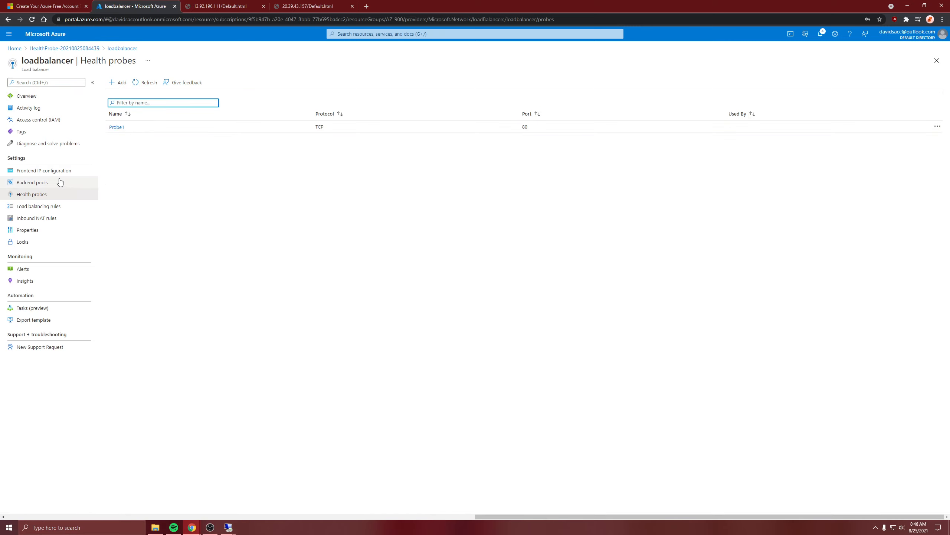
{"action": "left_click", "coordinate": [38, 182]}
{"action": "left_click", "coordinate": [29, 198]}
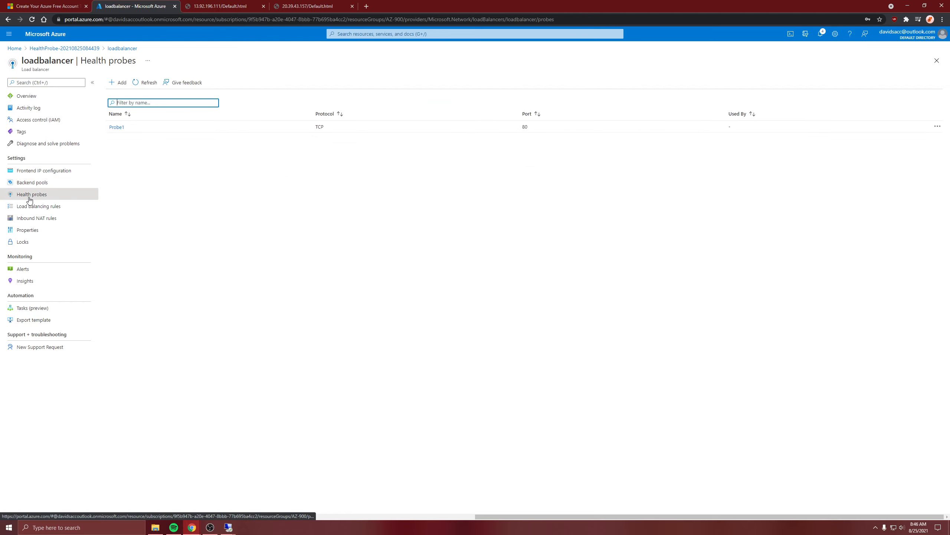
{"action": "left_click", "coordinate": [41, 185]}
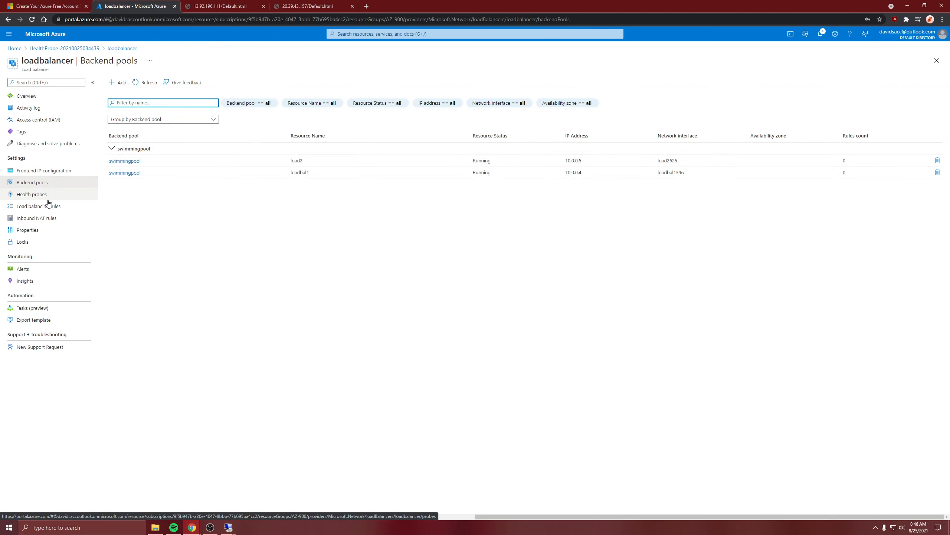
{"action": "left_click", "coordinate": [46, 195]}
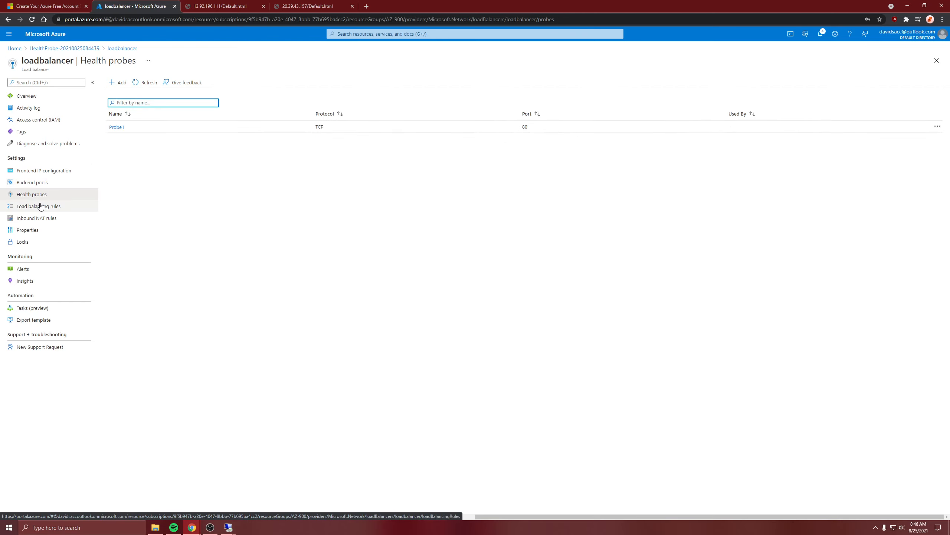
{"action": "left_click", "coordinate": [51, 198]}
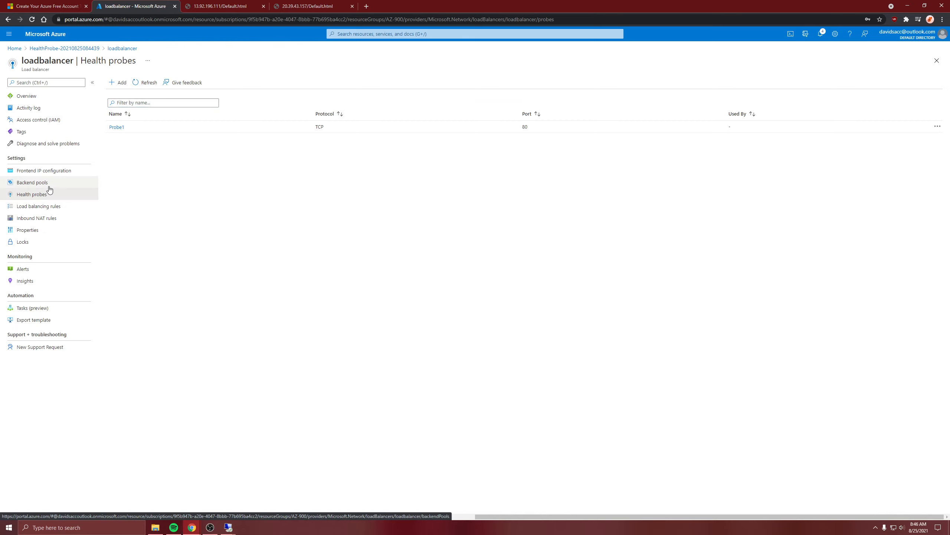
Step: Review loadbalancer's backend pool members, health probes and load balancing rules
{"action": "left_click", "coordinate": [42, 183]}
{"action": "left_click", "coordinate": [41, 194]}
{"action": "left_click", "coordinate": [40, 183]}
{"action": "left_click", "coordinate": [40, 194]}
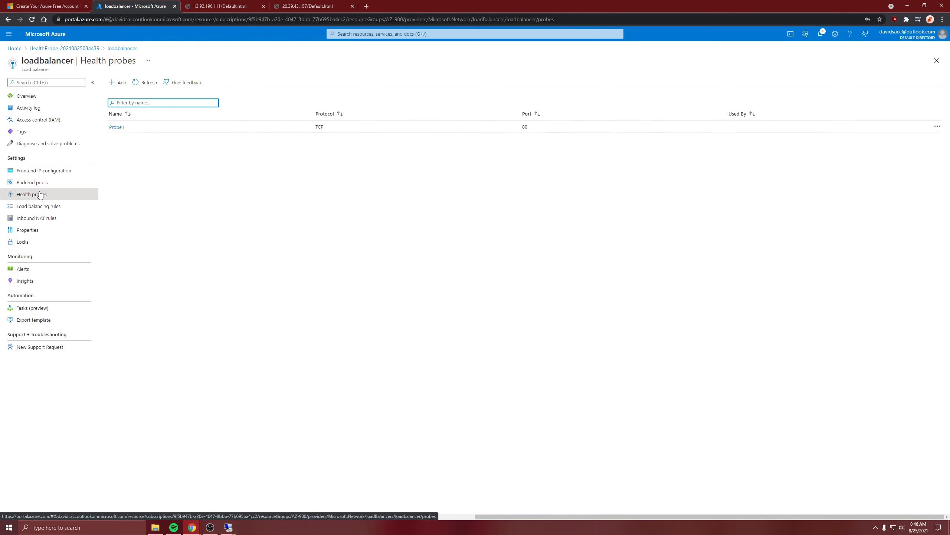
{"action": "left_click", "coordinate": [40, 206]}
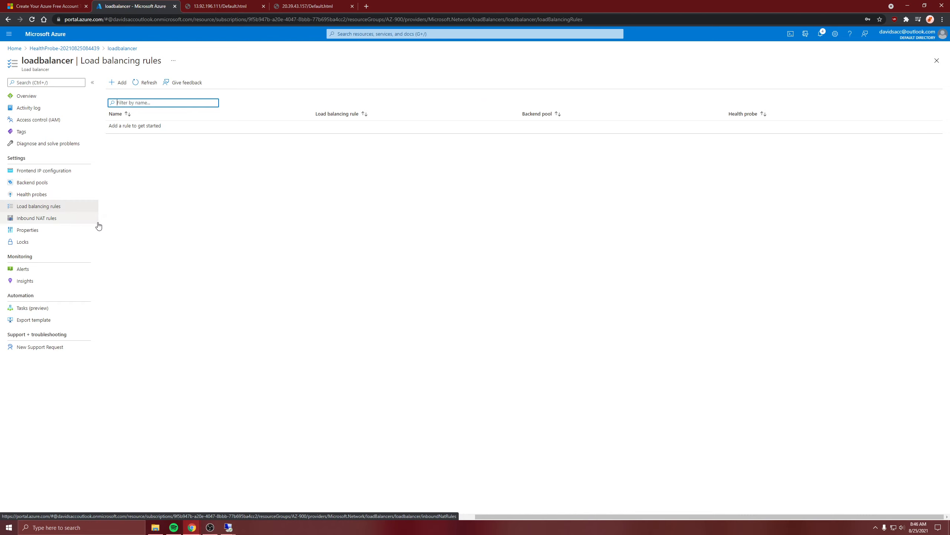
{"action": "left_click", "coordinate": [71, 217]}
{"action": "left_click", "coordinate": [61, 205]}
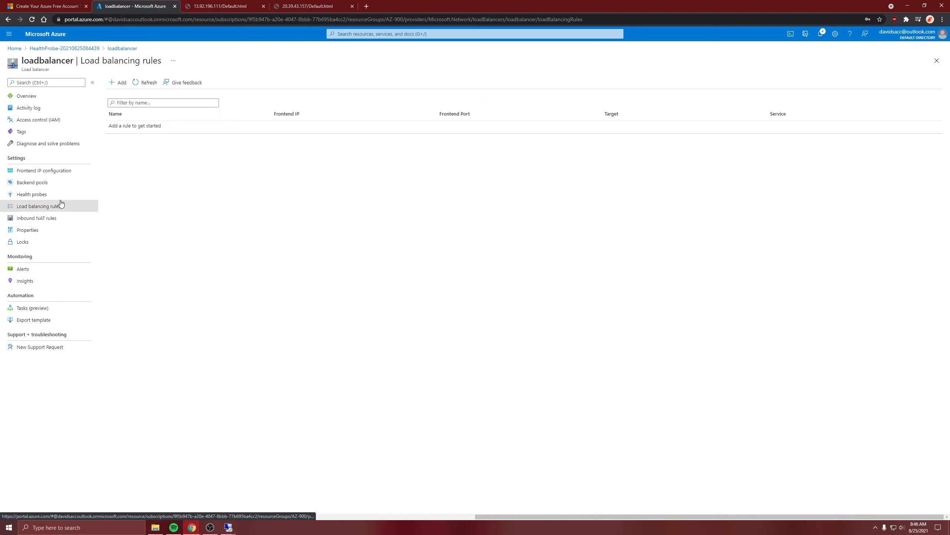
{"action": "left_click", "coordinate": [45, 183]}
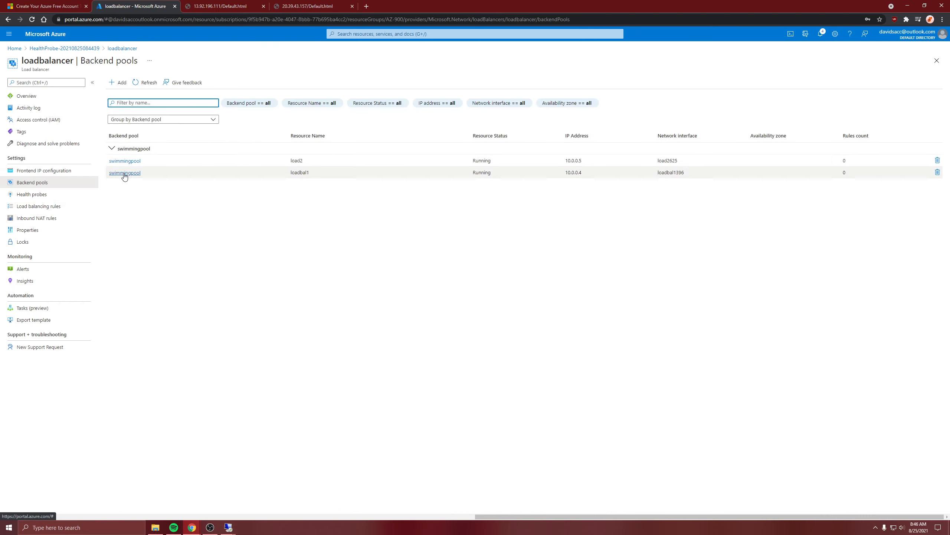
{"action": "left_click", "coordinate": [130, 211]}
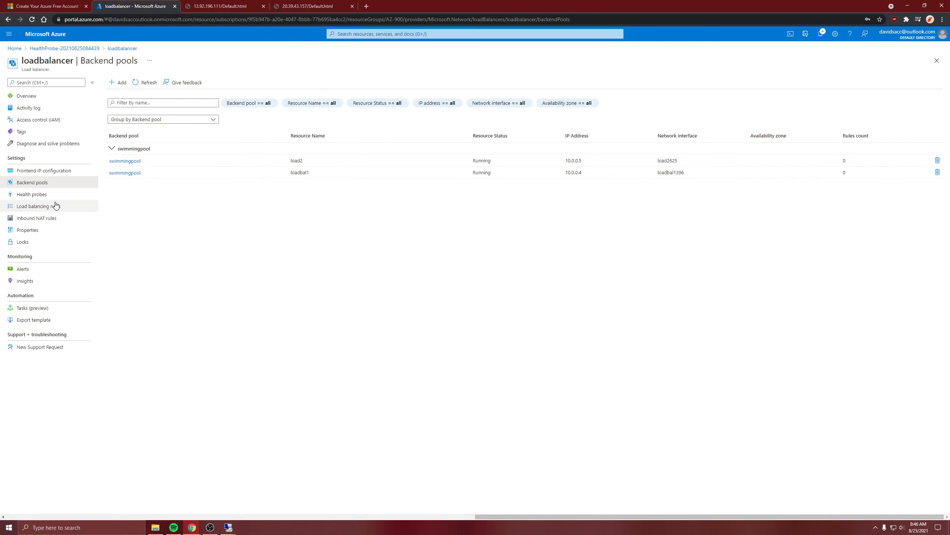
{"action": "left_click", "coordinate": [34, 198]}
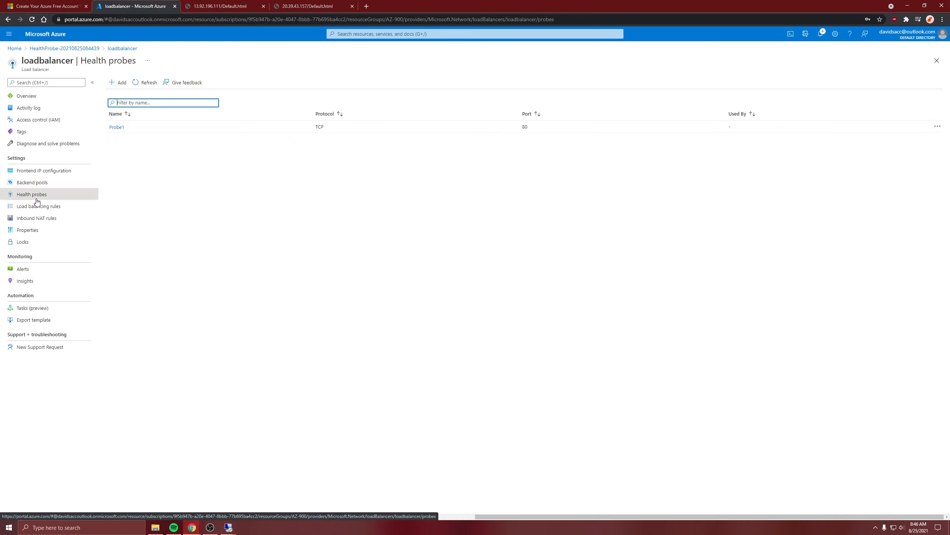
{"action": "left_click", "coordinate": [44, 187]}
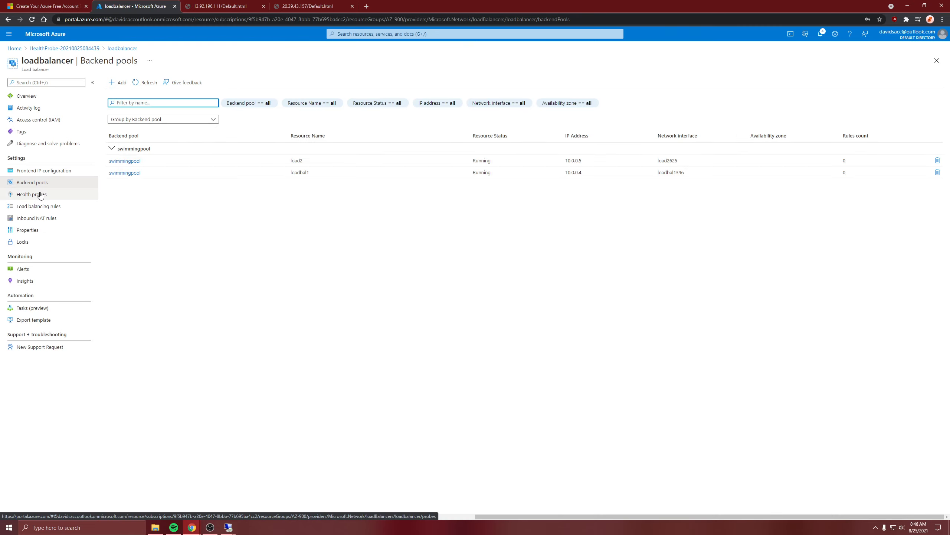
{"action": "left_click", "coordinate": [43, 194]}
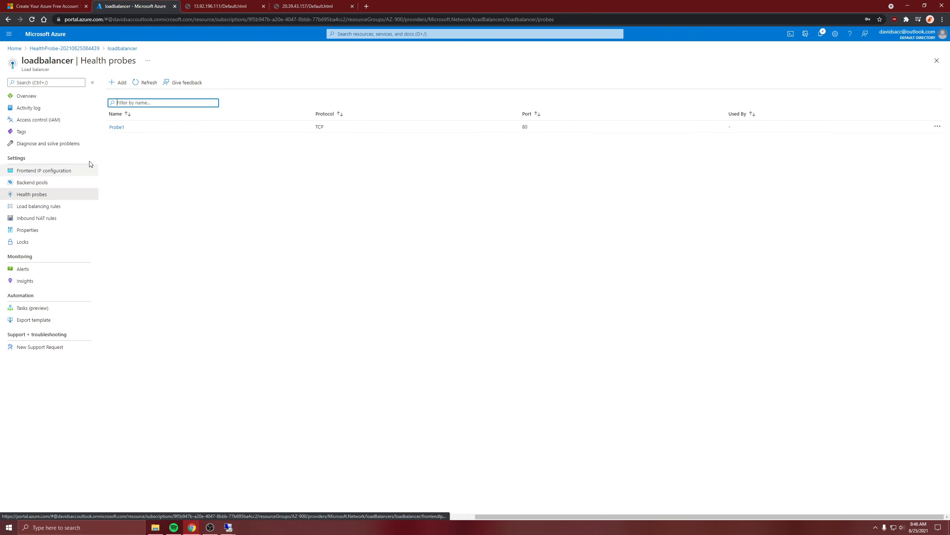
Step: Start a new IPv4 load balancing rule on loadbalancer named lbrule1, using frontendIP as its frontend IP address
{"action": "left_click", "coordinate": [68, 209]}
{"action": "left_click", "coordinate": [151, 146]}
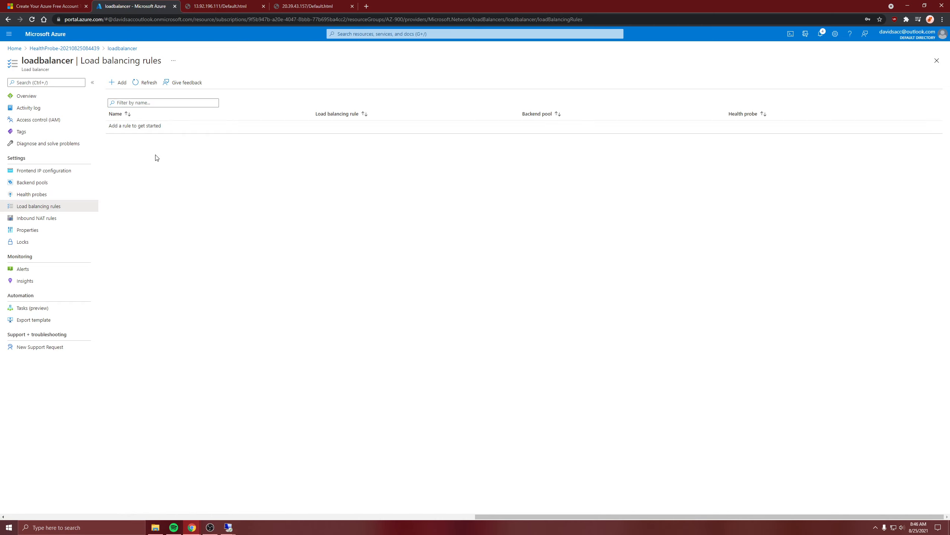
{"action": "left_click", "coordinate": [121, 85]}
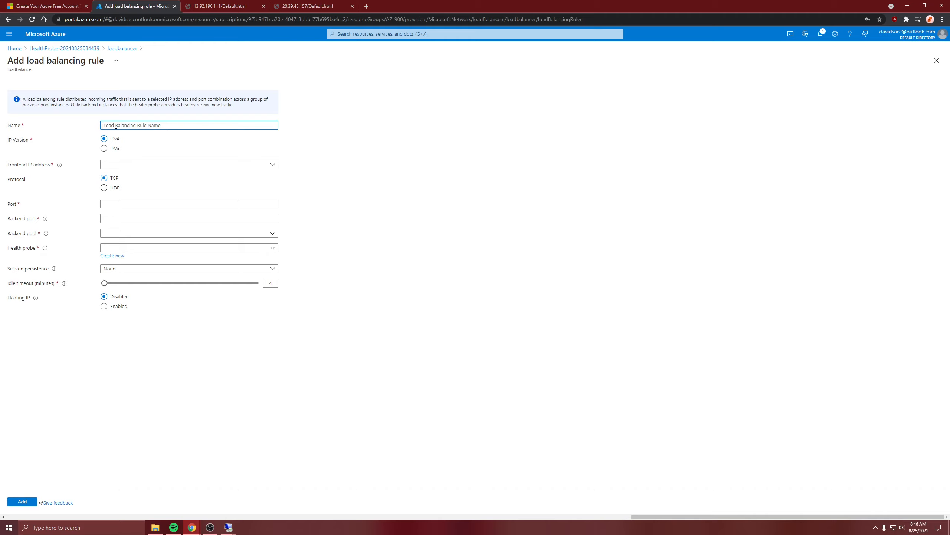
{"action": "type", "text": "l"}
{"action": "key", "text": "BackSpace"}
{"action": "key", "text": "BackSpace"}
{"action": "type", "text": "lbR"}
{"action": "left_click", "coordinate": [123, 165]}
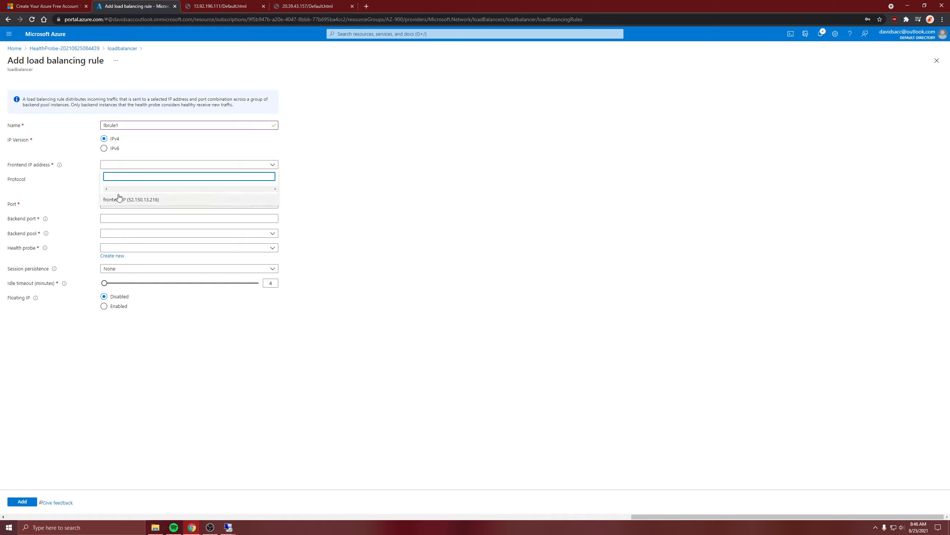
{"action": "left_click", "coordinate": [131, 201]}
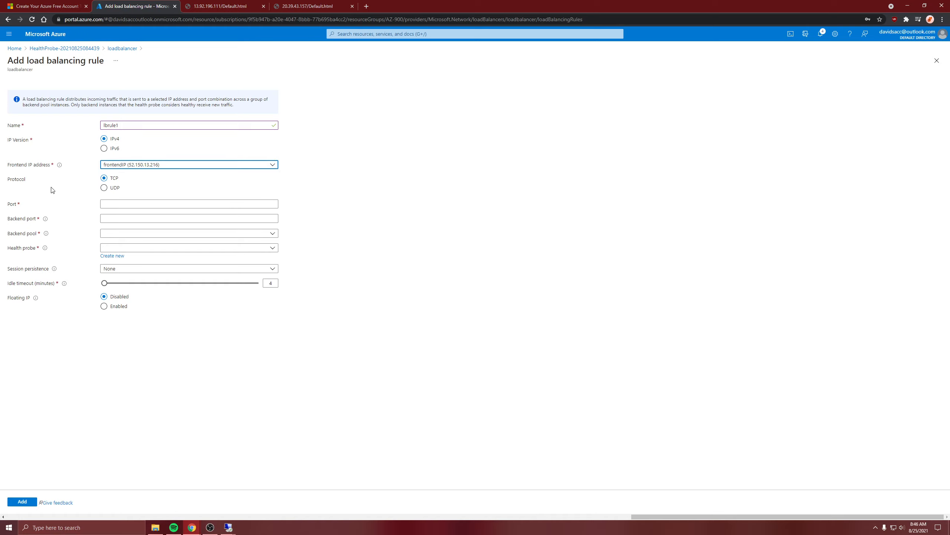
Step: Set the rule's port and backend port to 80, assign backend pool swimmingpool and health probe Probe1, and add the rule
{"action": "left_click", "coordinate": [104, 205]}
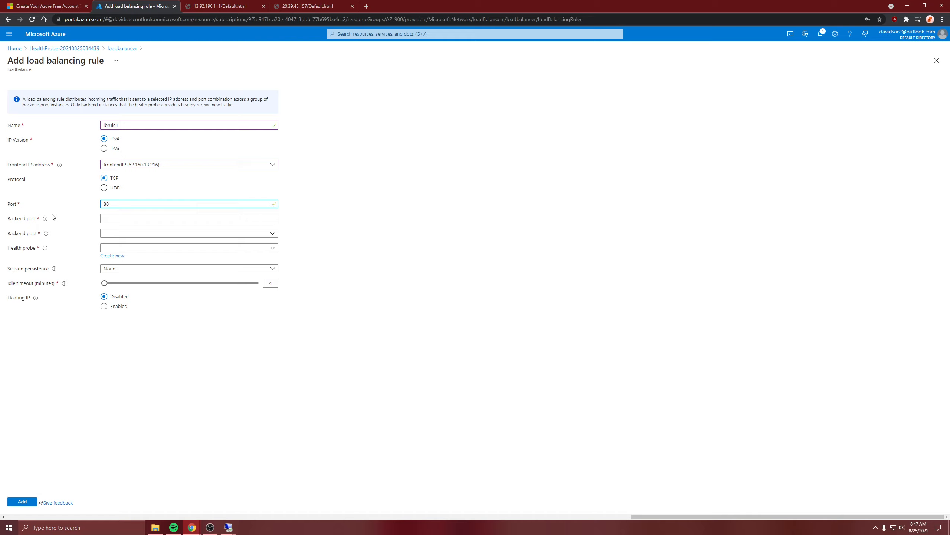
{"action": "left_click", "coordinate": [112, 219]}
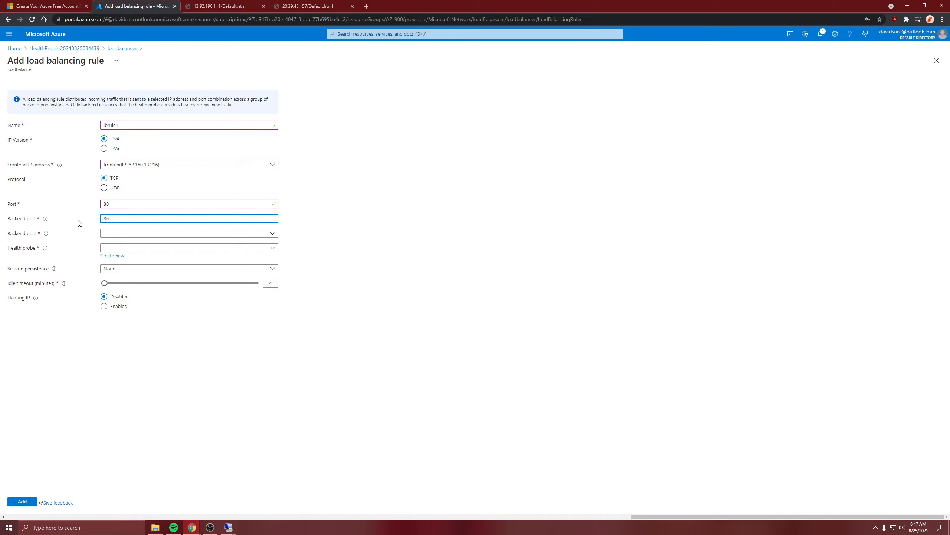
{"action": "left_click", "coordinate": [126, 235]}
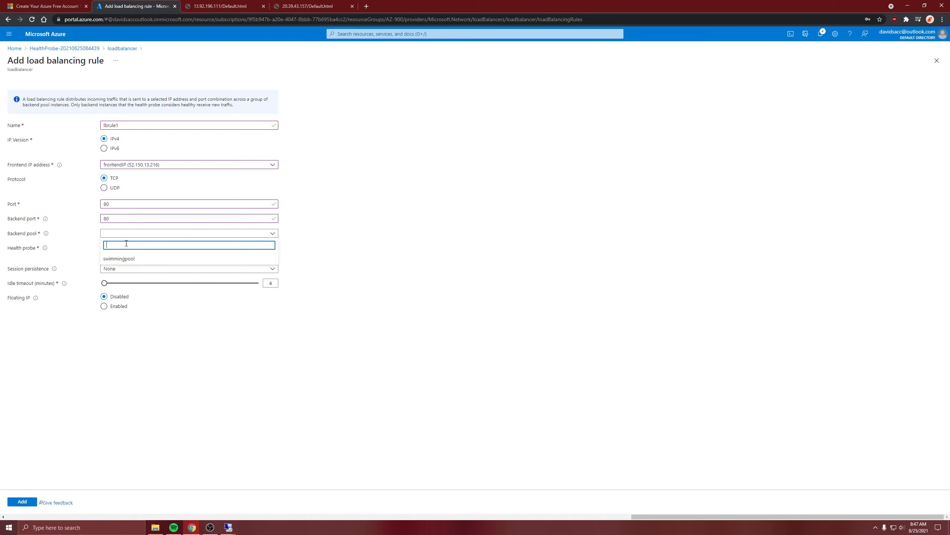
{"action": "left_click", "coordinate": [124, 259]}
{"action": "left_click", "coordinate": [117, 248]}
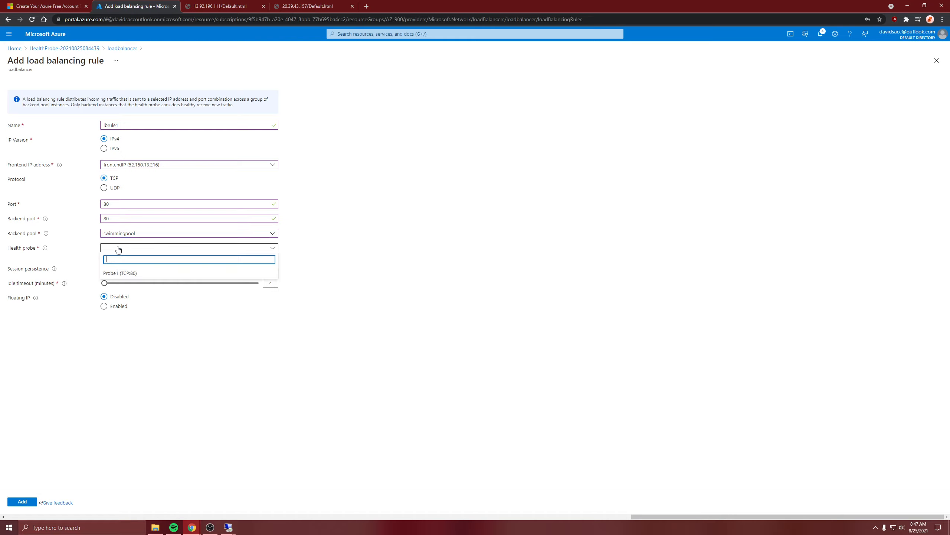
{"action": "left_click", "coordinate": [117, 272]}
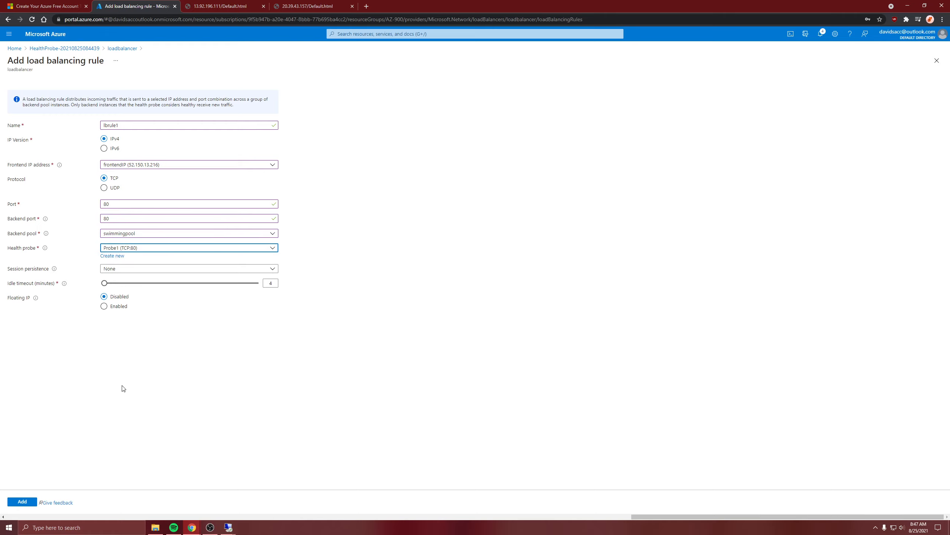
{"action": "left_click", "coordinate": [23, 501]}
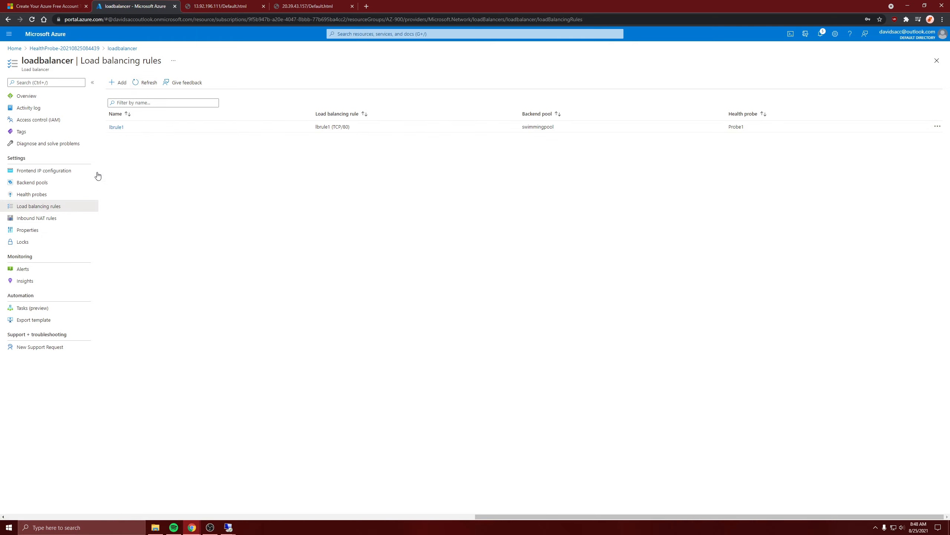
Step: Copy loadbalancer's public IP address from its overview and load 52.150.13.216 in a new browser tab
{"action": "left_click", "coordinate": [35, 97]}
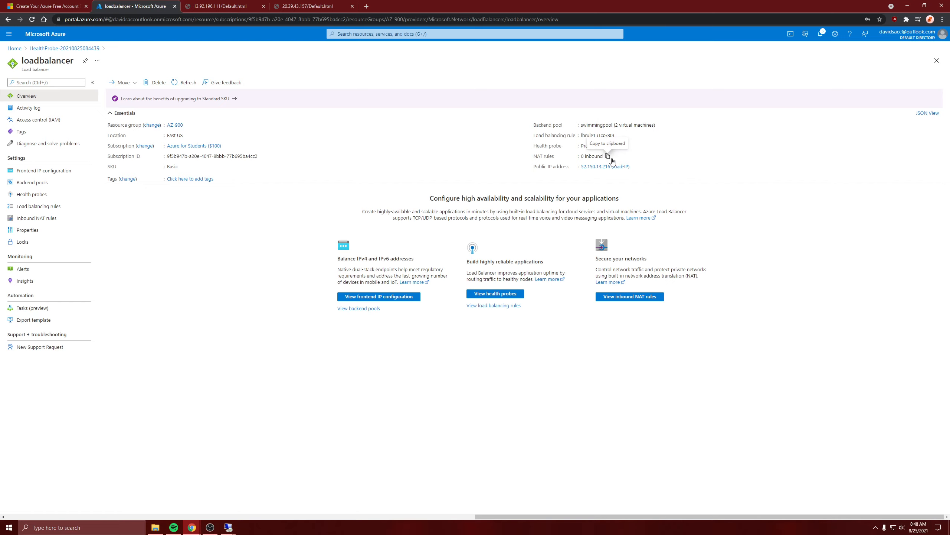
{"action": "left_click", "coordinate": [634, 167]}
{"action": "left_click", "coordinate": [216, 5]}
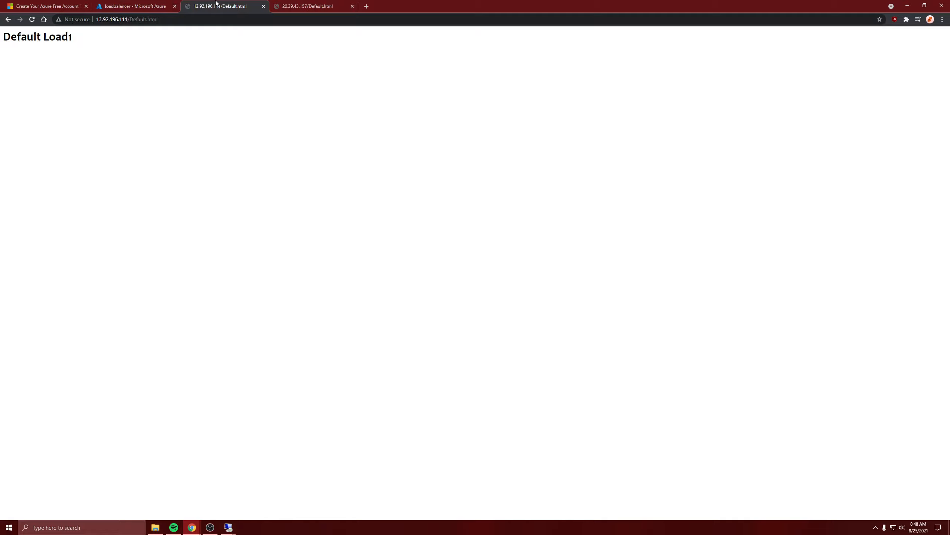
{"action": "left_click", "coordinate": [298, 4]}
{"action": "left_click", "coordinate": [241, 4]}
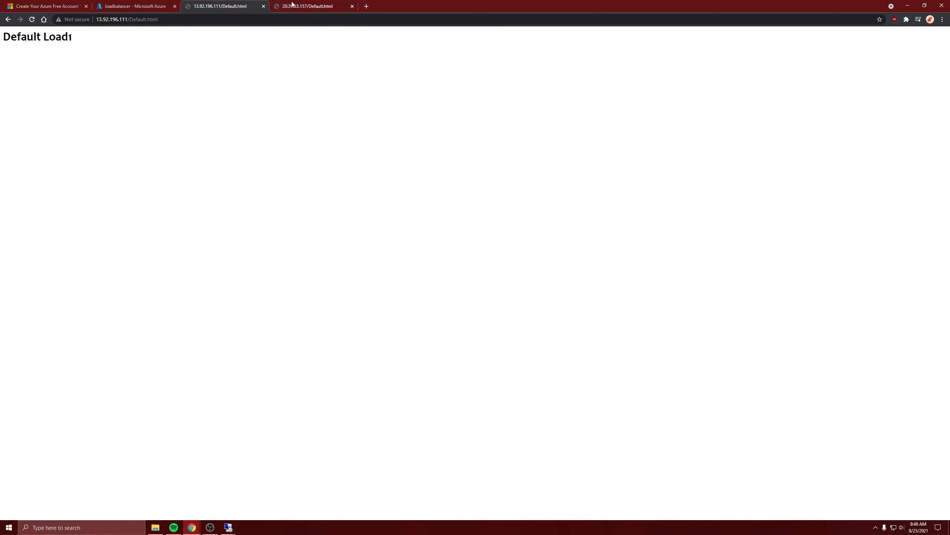
{"action": "left_click", "coordinate": [366, 6]}
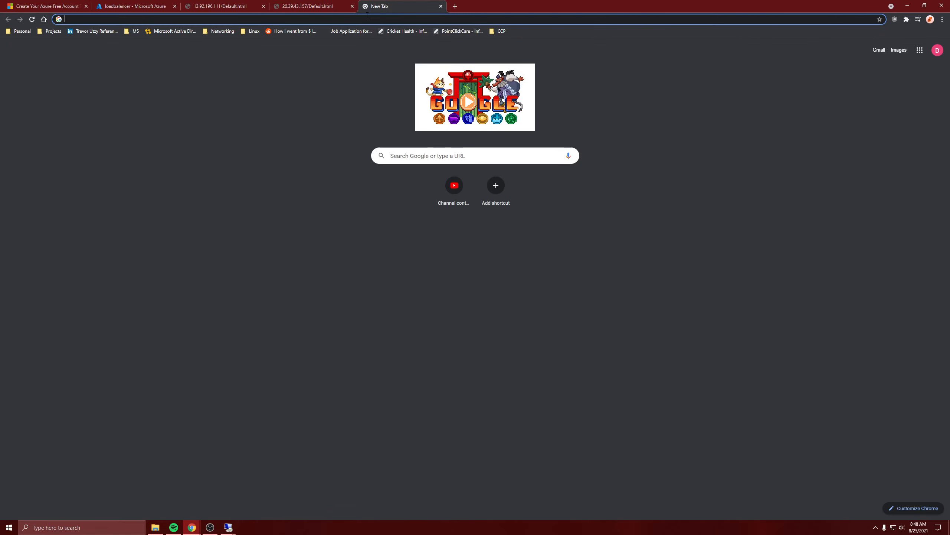
{"action": "key", "text": "ctrl+v"}
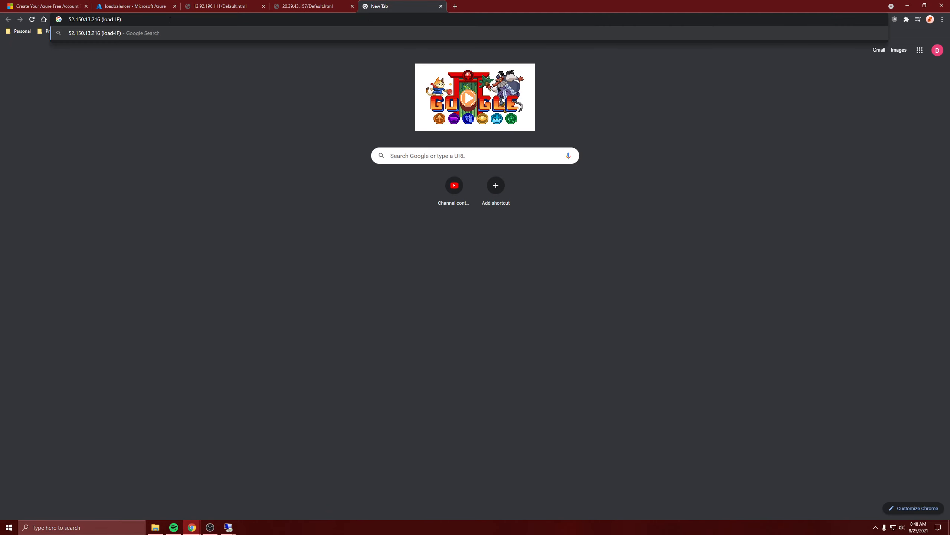
{"action": "left_click_drag", "start_coordinate": [113, 22], "coordinate": [99, 21]}
{"action": "key", "text": "BackSpace"}
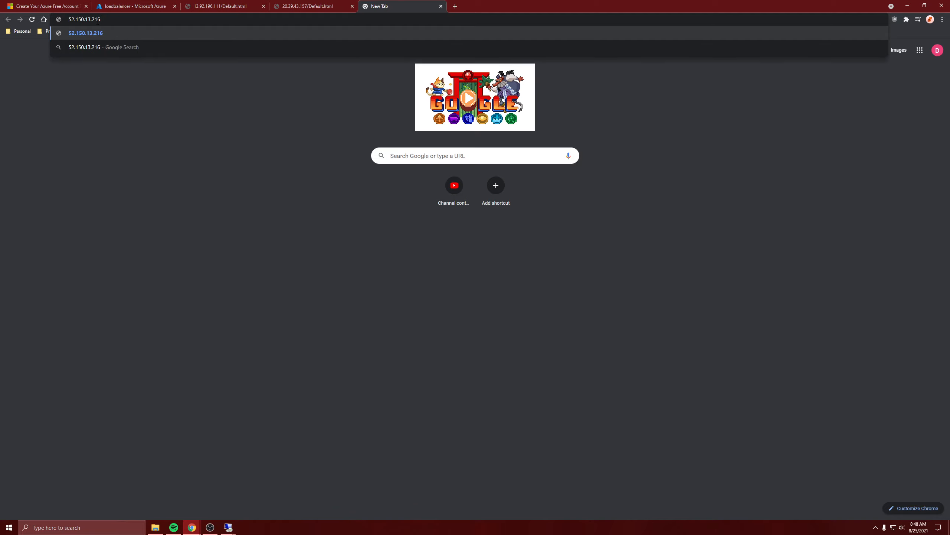
{"action": "key", "text": "Return"}
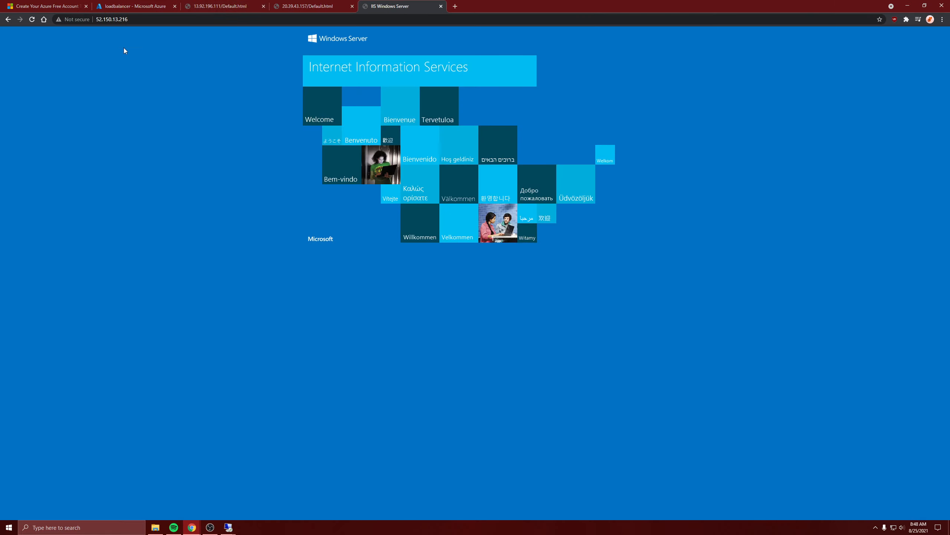
Step: Load the page 52.150.13.216/Default.html to test the load balancer
{"action": "left_click", "coordinate": [136, 22]}
{"action": "left_click", "coordinate": [136, 21]}
{"action": "type", "text": "/"}
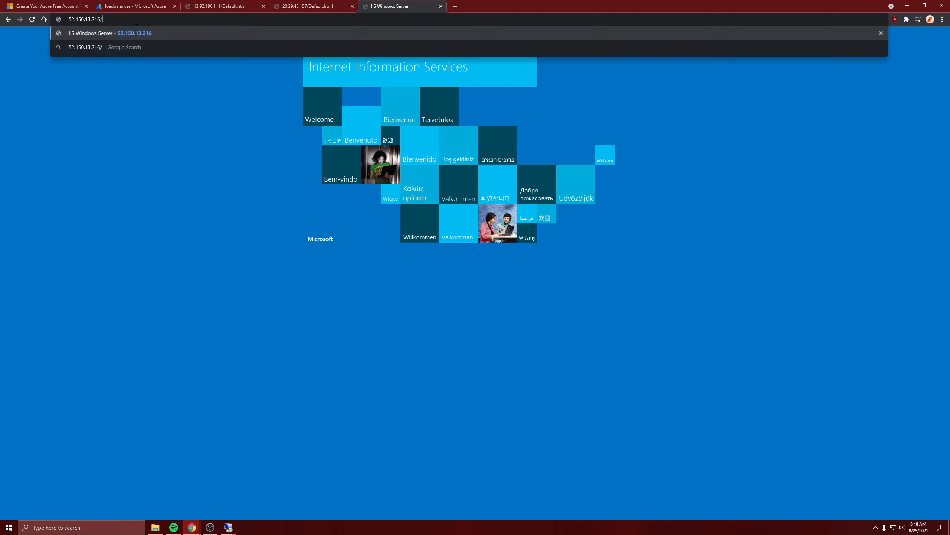
{"action": "type", "text": "Default.html"}
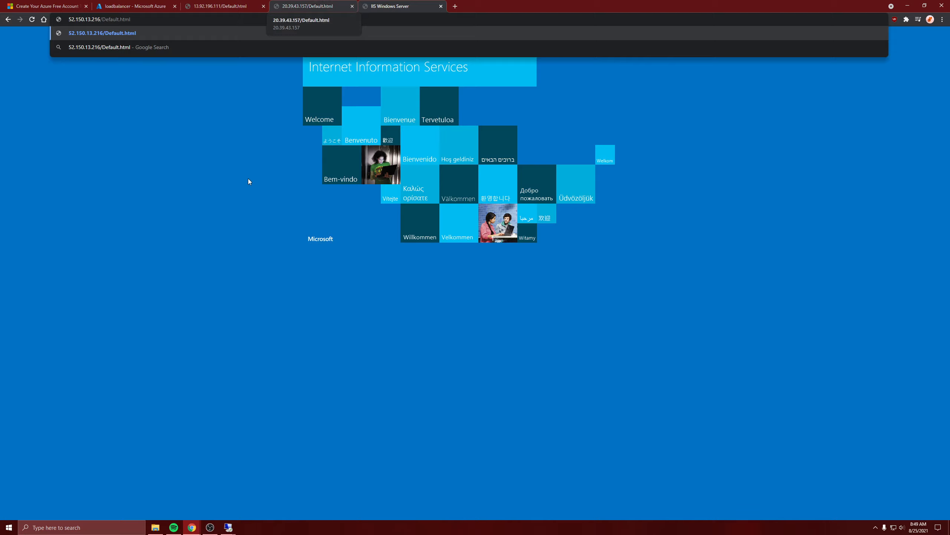
{"action": "key", "text": "Return"}
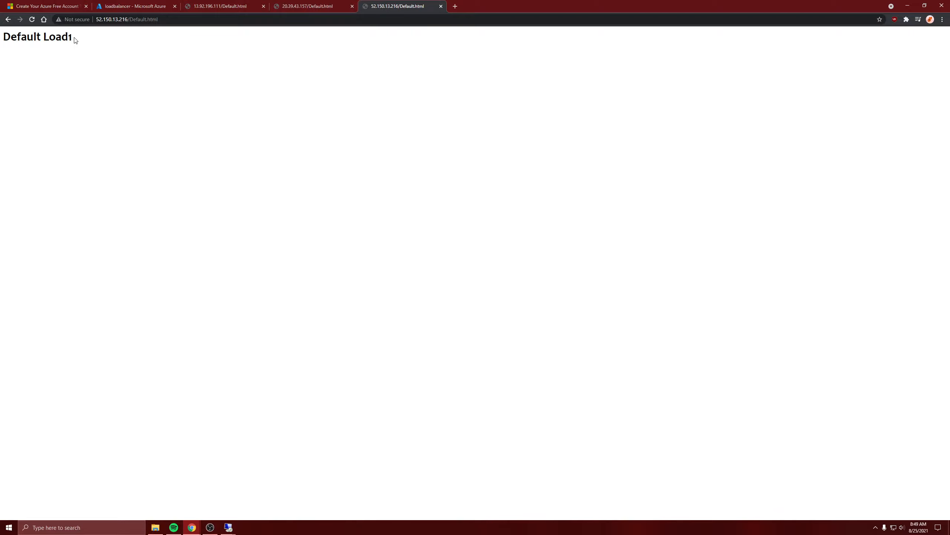
Step: Compare the Default.html pages at 13.92.196.111, 20.39.43.157 and 52.150.13.216, and return to the loadbalancer overview in the Azure portal
{"action": "left_click", "coordinate": [314, 7]}
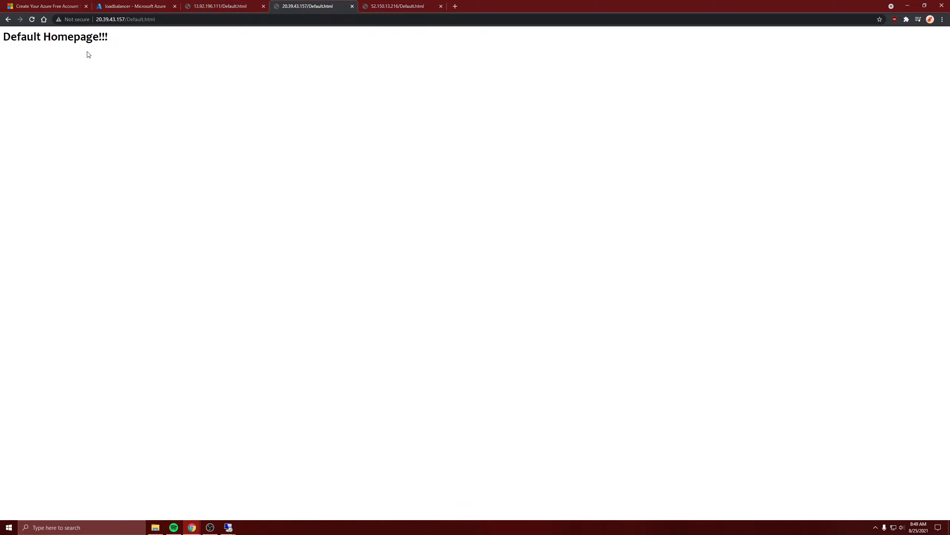
{"action": "left_click", "coordinate": [385, 6]}
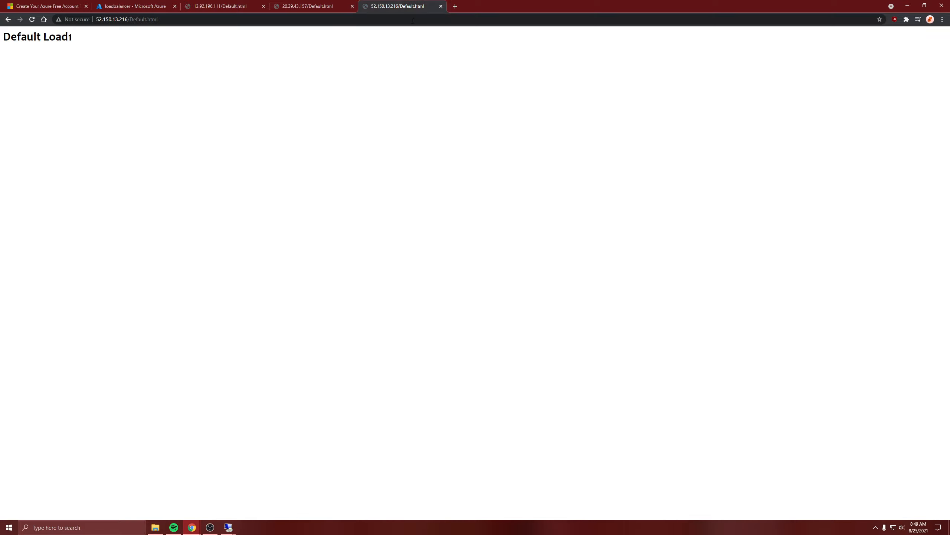
{"action": "left_click", "coordinate": [317, 6]}
{"action": "left_click", "coordinate": [392, 4]}
{"action": "left_click", "coordinate": [250, 6]}
{"action": "left_click", "coordinate": [279, 5]}
{"action": "left_click", "coordinate": [264, 5]}
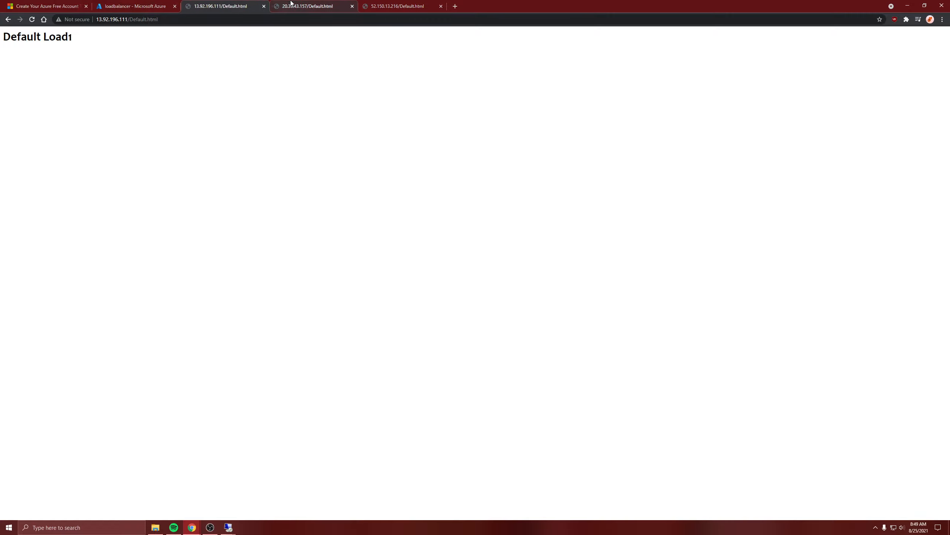
{"action": "left_click", "coordinate": [291, 1]}
{"action": "left_click", "coordinate": [225, 1]}
{"action": "left_click", "coordinate": [290, 2]}
{"action": "left_click", "coordinate": [236, 1]}
{"action": "left_click", "coordinate": [289, 2]}
{"action": "left_click", "coordinate": [217, 1]}
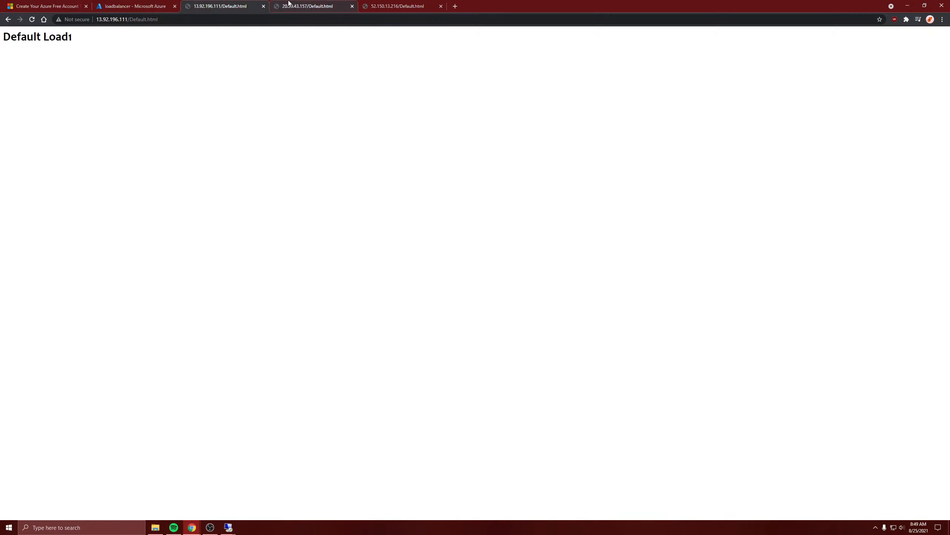
{"action": "left_click", "coordinate": [289, 3]}
{"action": "left_click", "coordinate": [239, 3]}
{"action": "left_click", "coordinate": [286, 3]}
{"action": "left_click", "coordinate": [247, 4]}
{"action": "left_click", "coordinate": [272, 5]}
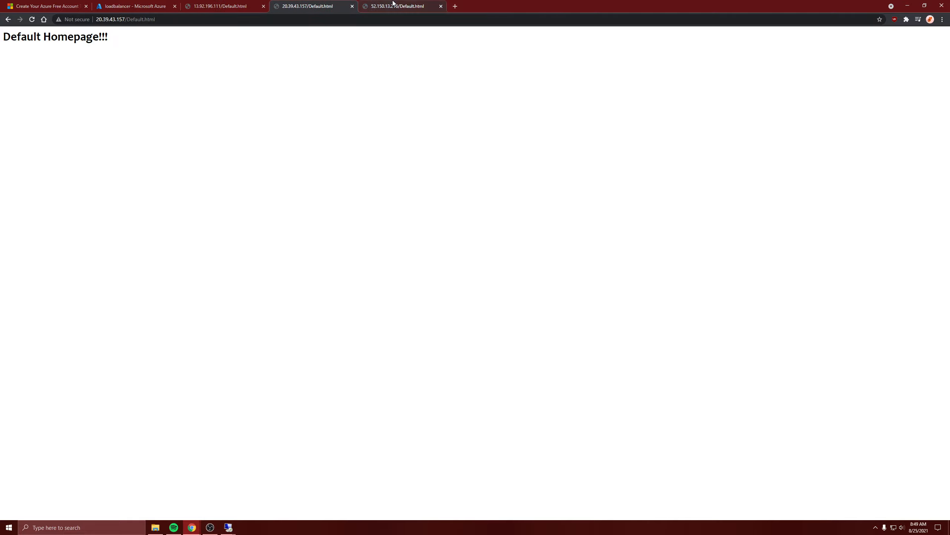
{"action": "left_click", "coordinate": [423, 3]}
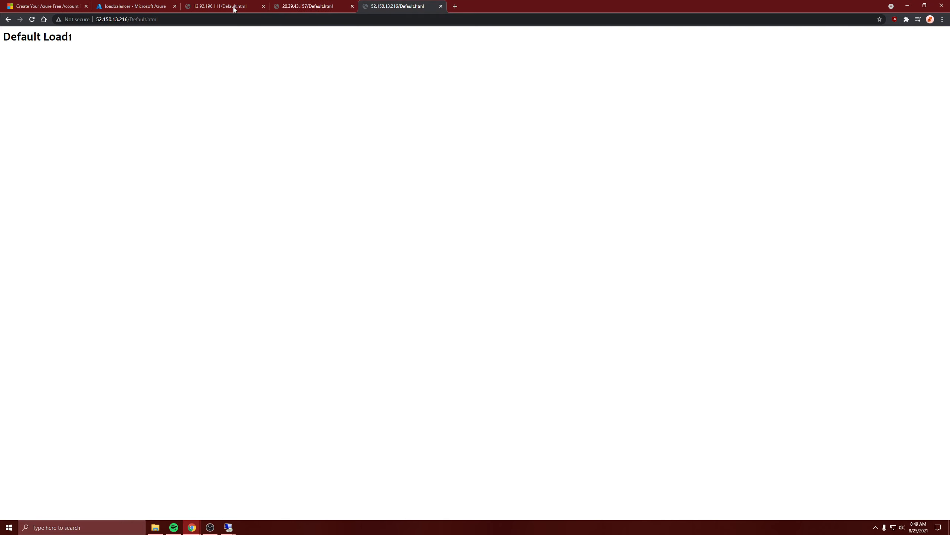
{"action": "left_click", "coordinate": [134, 8]}
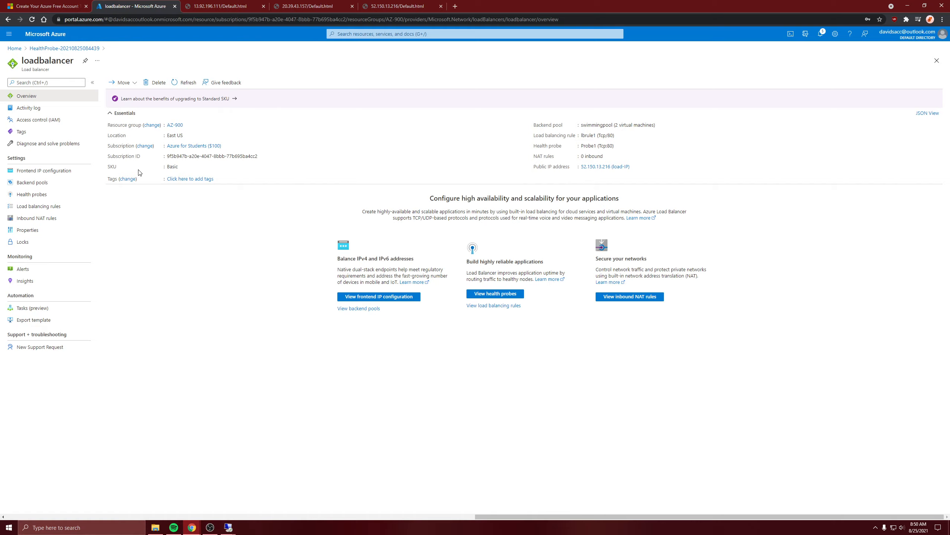
Step: Compare the Default.html pages served at 20.39.43.157 and 13.92.196.111, and return to the loadbalancer overview
{"action": "left_click", "coordinate": [298, 7]}
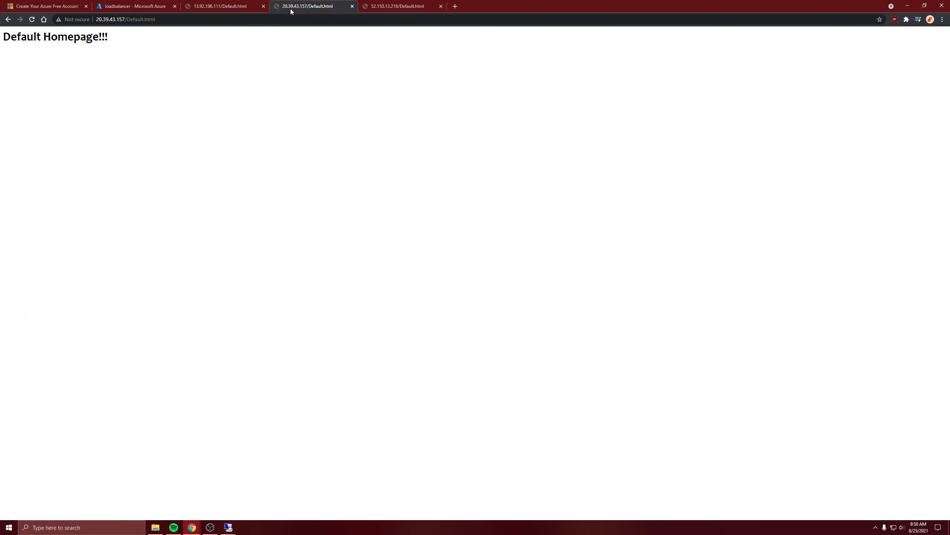
{"action": "left_click", "coordinate": [219, 4]}
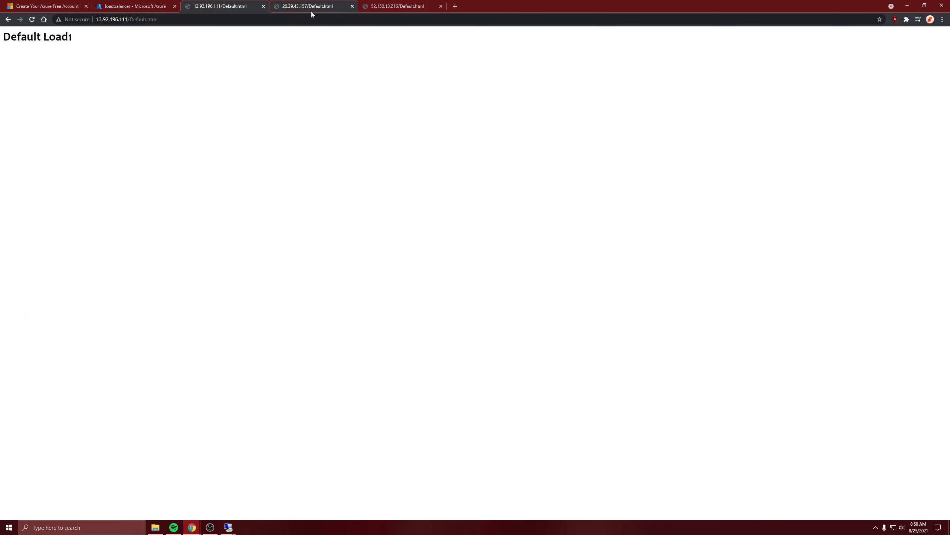
{"action": "left_click", "coordinate": [310, 6]}
{"action": "left_click", "coordinate": [229, 7]}
{"action": "left_click", "coordinate": [299, 4]}
{"action": "left_click", "coordinate": [229, 6]}
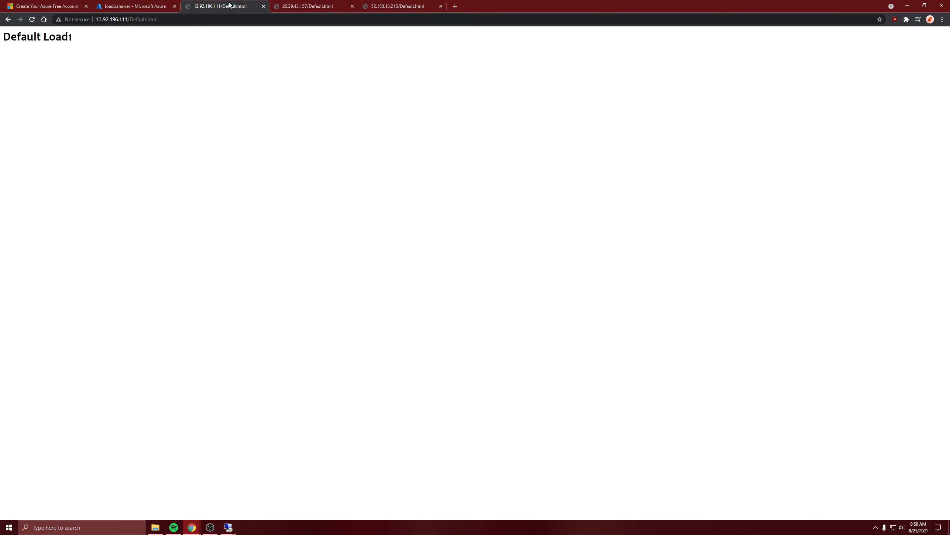
{"action": "left_click", "coordinate": [289, 4]}
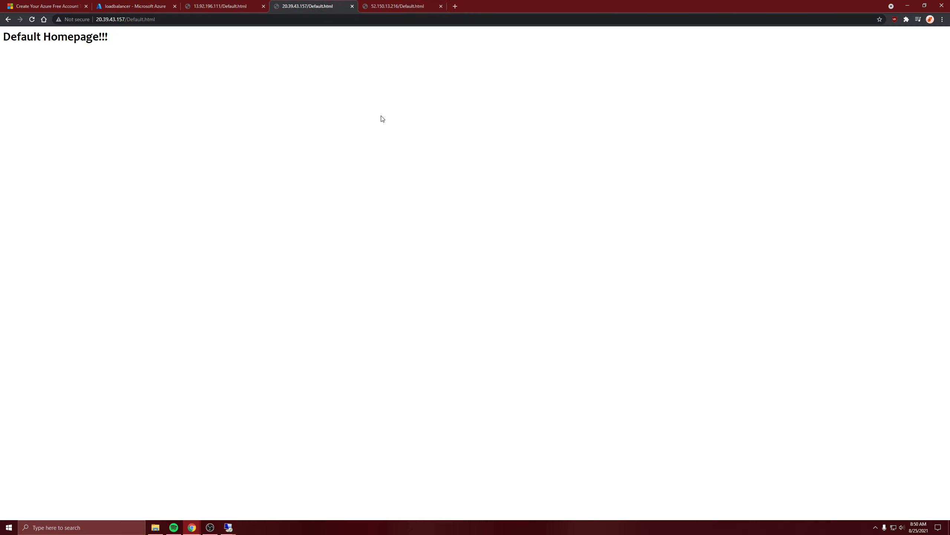
{"action": "left_click", "coordinate": [227, 4]}
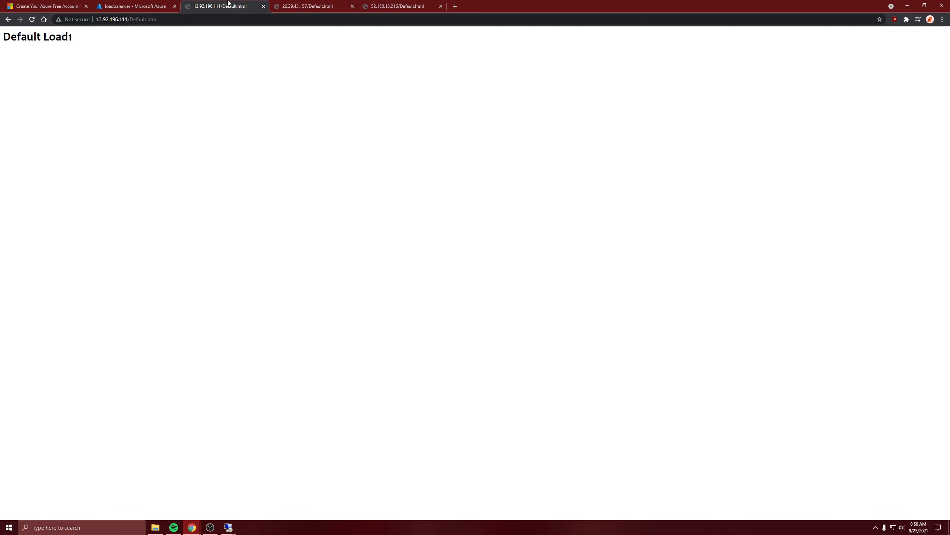
{"action": "left_click", "coordinate": [373, 3]}
{"action": "left_click", "coordinate": [138, 4]}
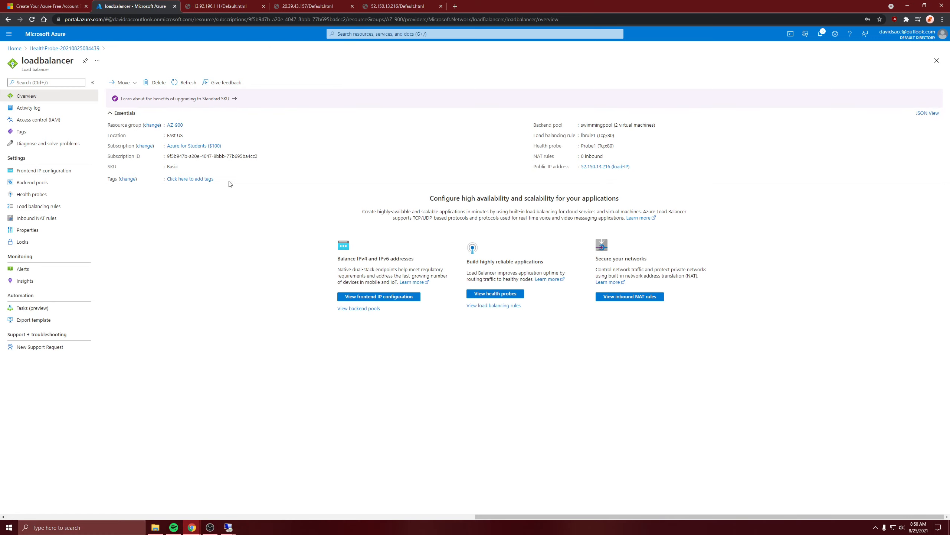
Step: Recheck Default.html at 13.92.196.111 against the version at 20.39.43.157
{"action": "left_click", "coordinate": [199, 9]}
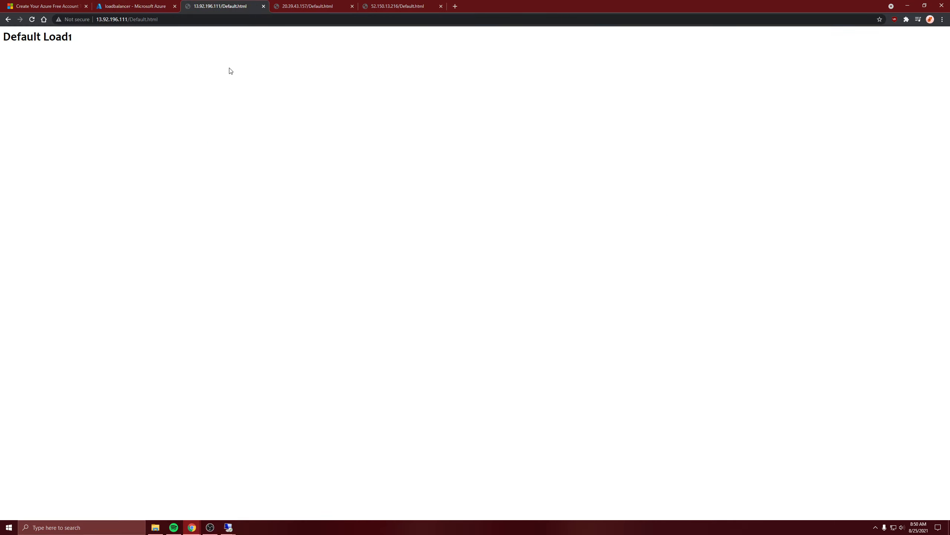
{"action": "left_click", "coordinate": [289, 4]}
{"action": "left_click", "coordinate": [249, 6]}
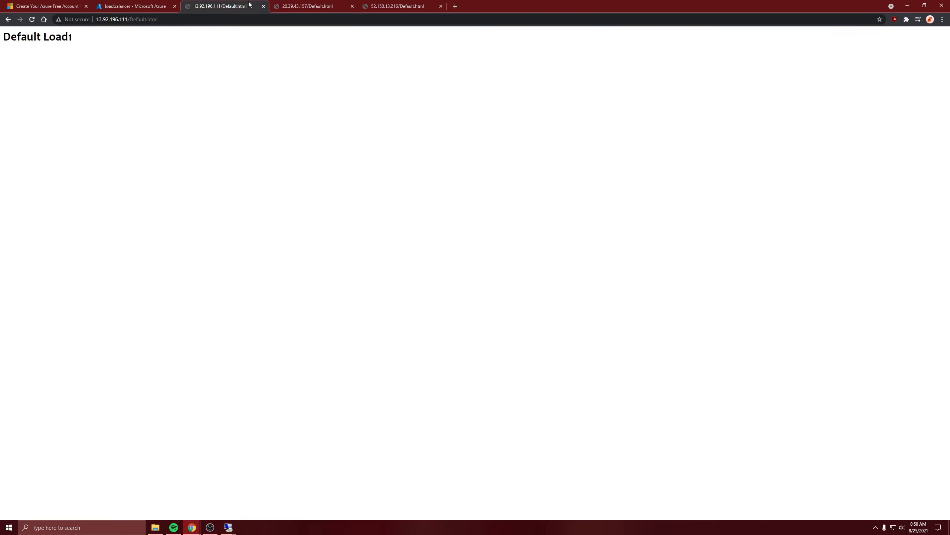
{"action": "left_click", "coordinate": [291, 4]}
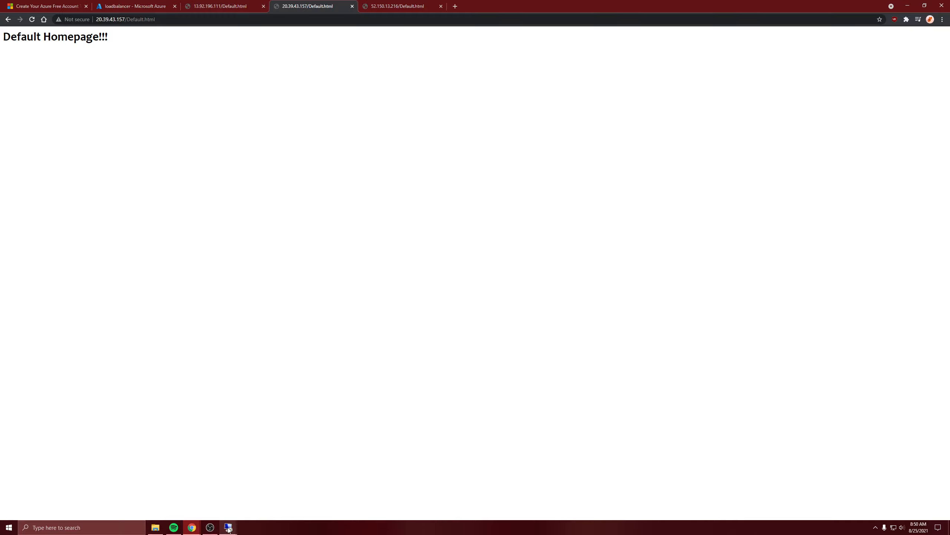
{"action": "left_click", "coordinate": [157, 527]}
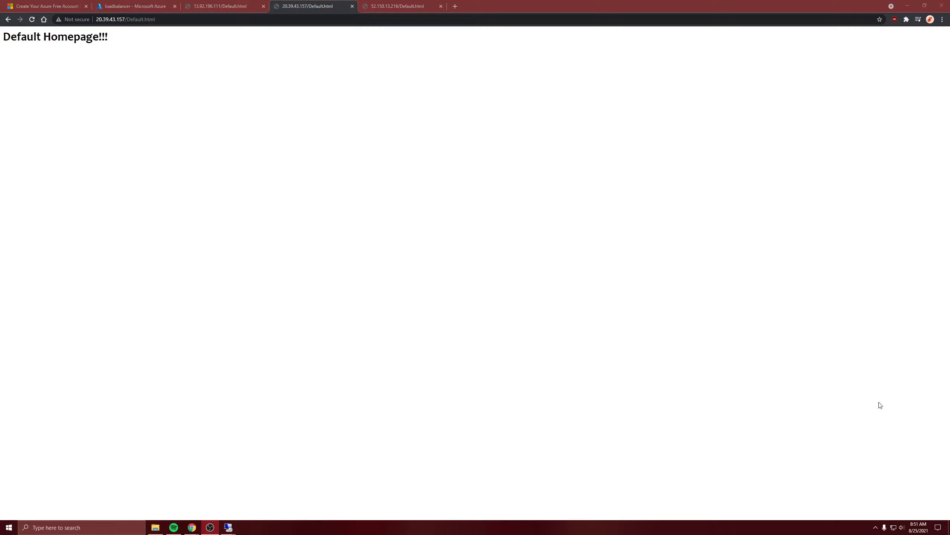
{"action": "left_click", "coordinate": [552, 340]}
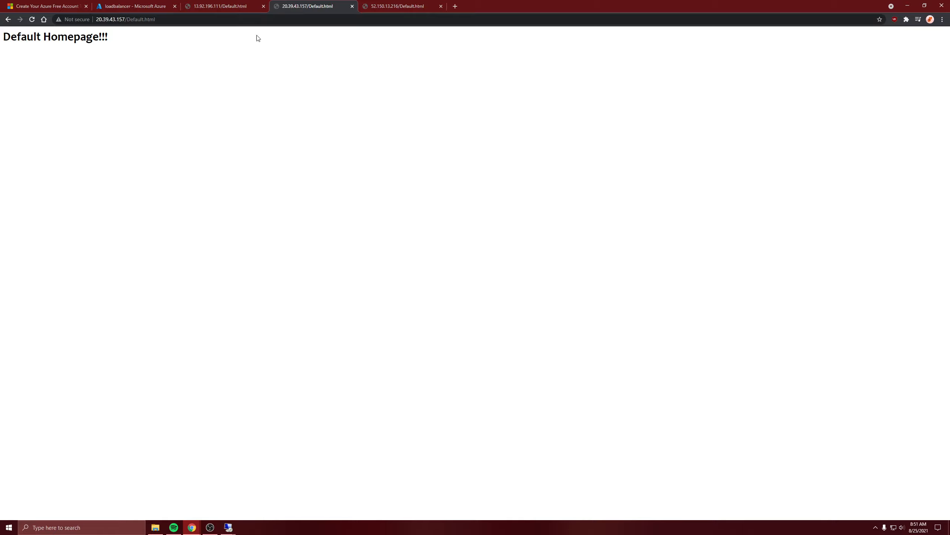
Step: View Default.html at 13.92.196.111 again, go back to the loadbalancer overview in the Azure portal and refresh it
{"action": "left_click", "coordinate": [237, 3]}
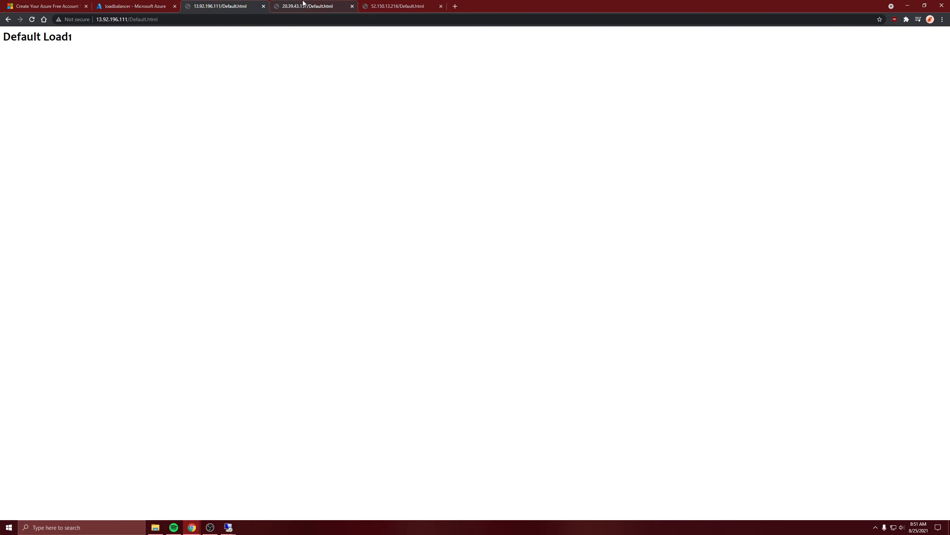
{"action": "left_click", "coordinate": [138, 4]}
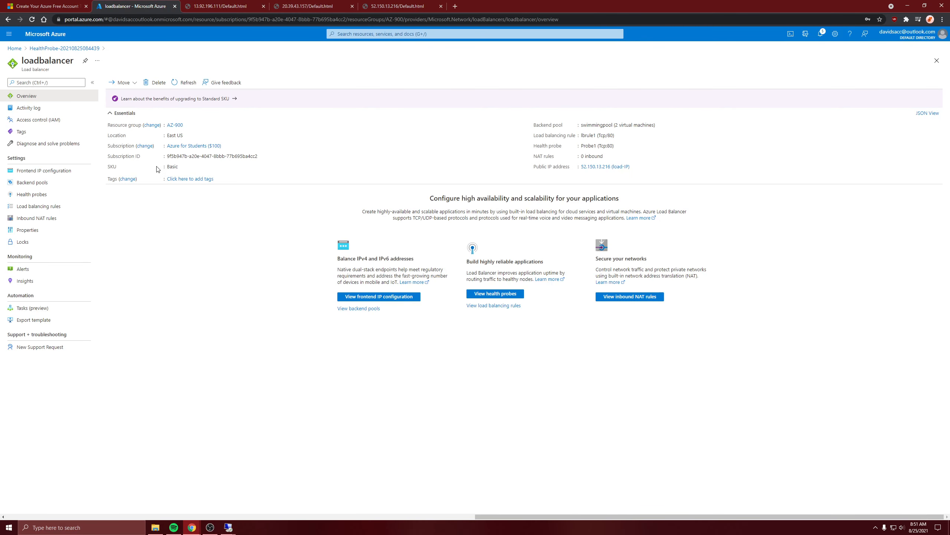
{"action": "left_click", "coordinate": [184, 83]}
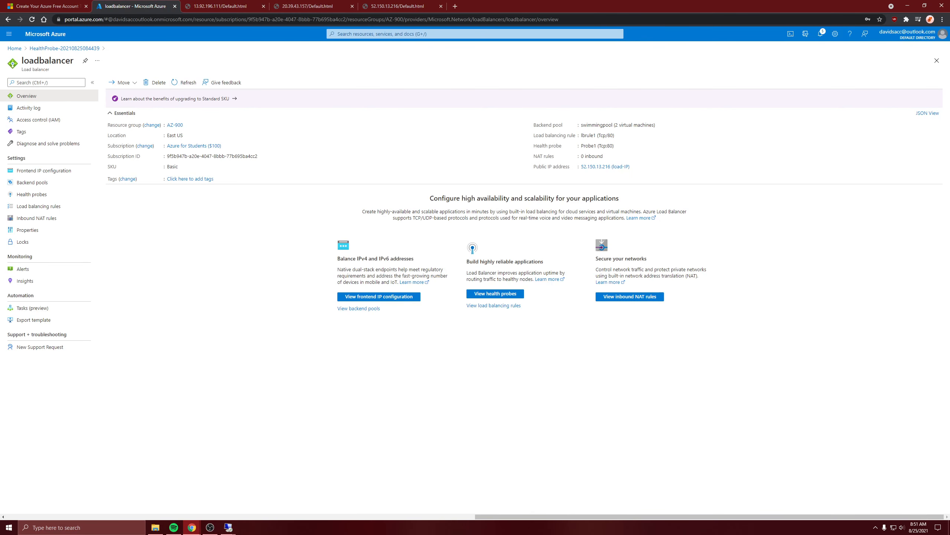